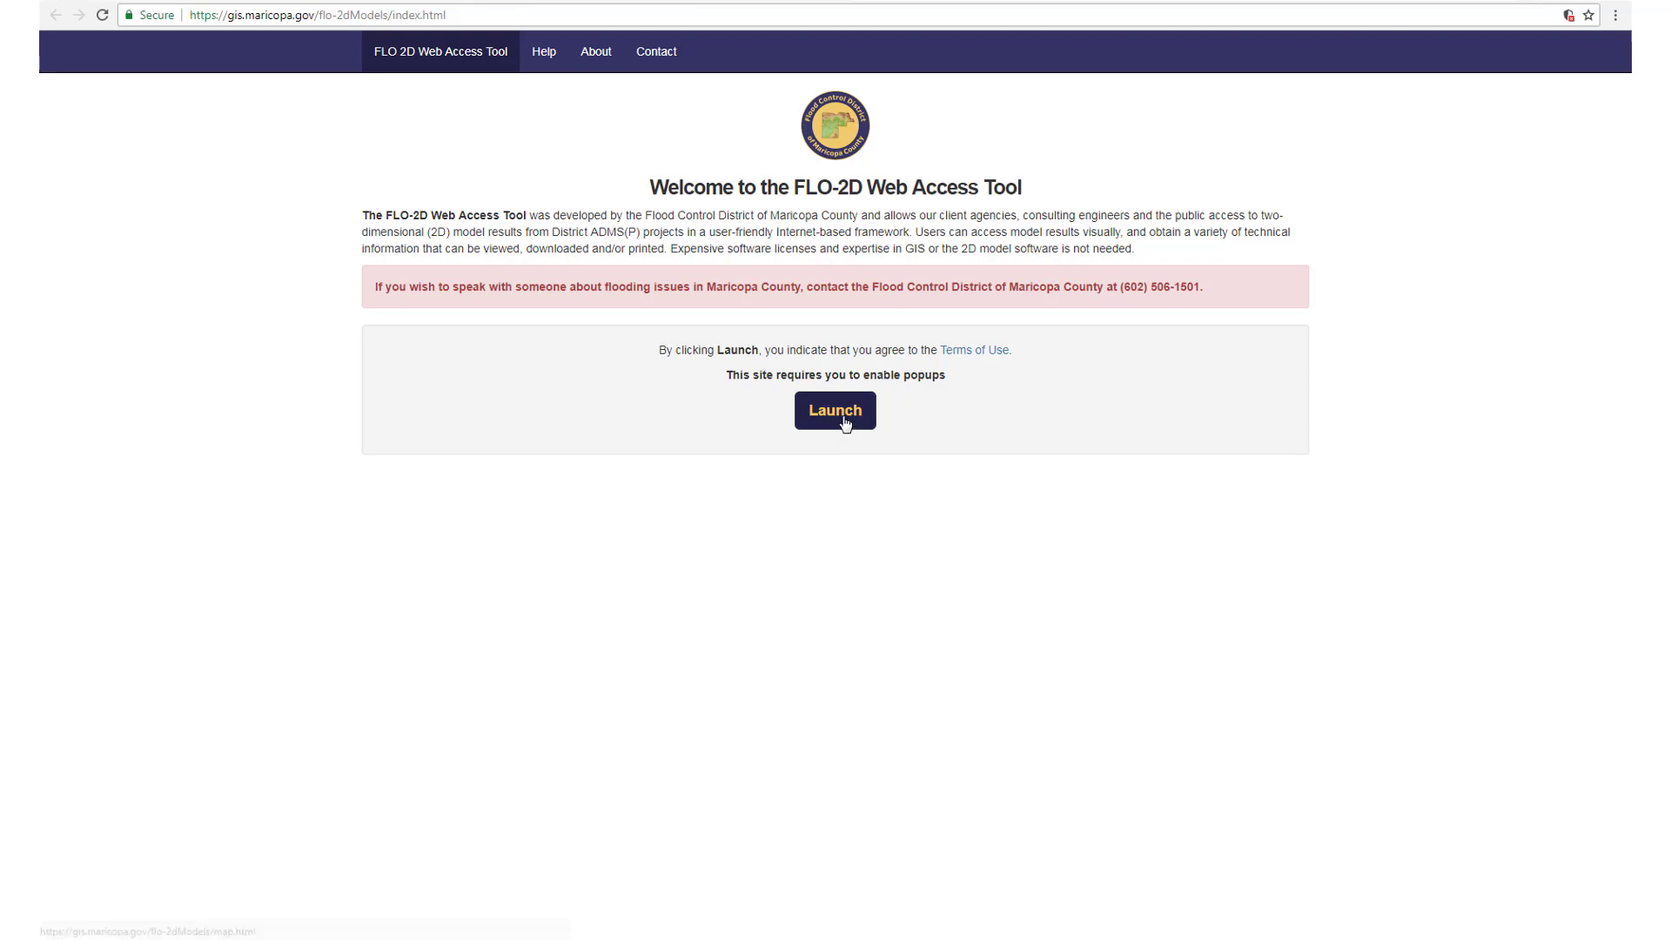
- Launch the FLO-2D map and open the 121_PinnaclePeakWest study
click(844, 423)
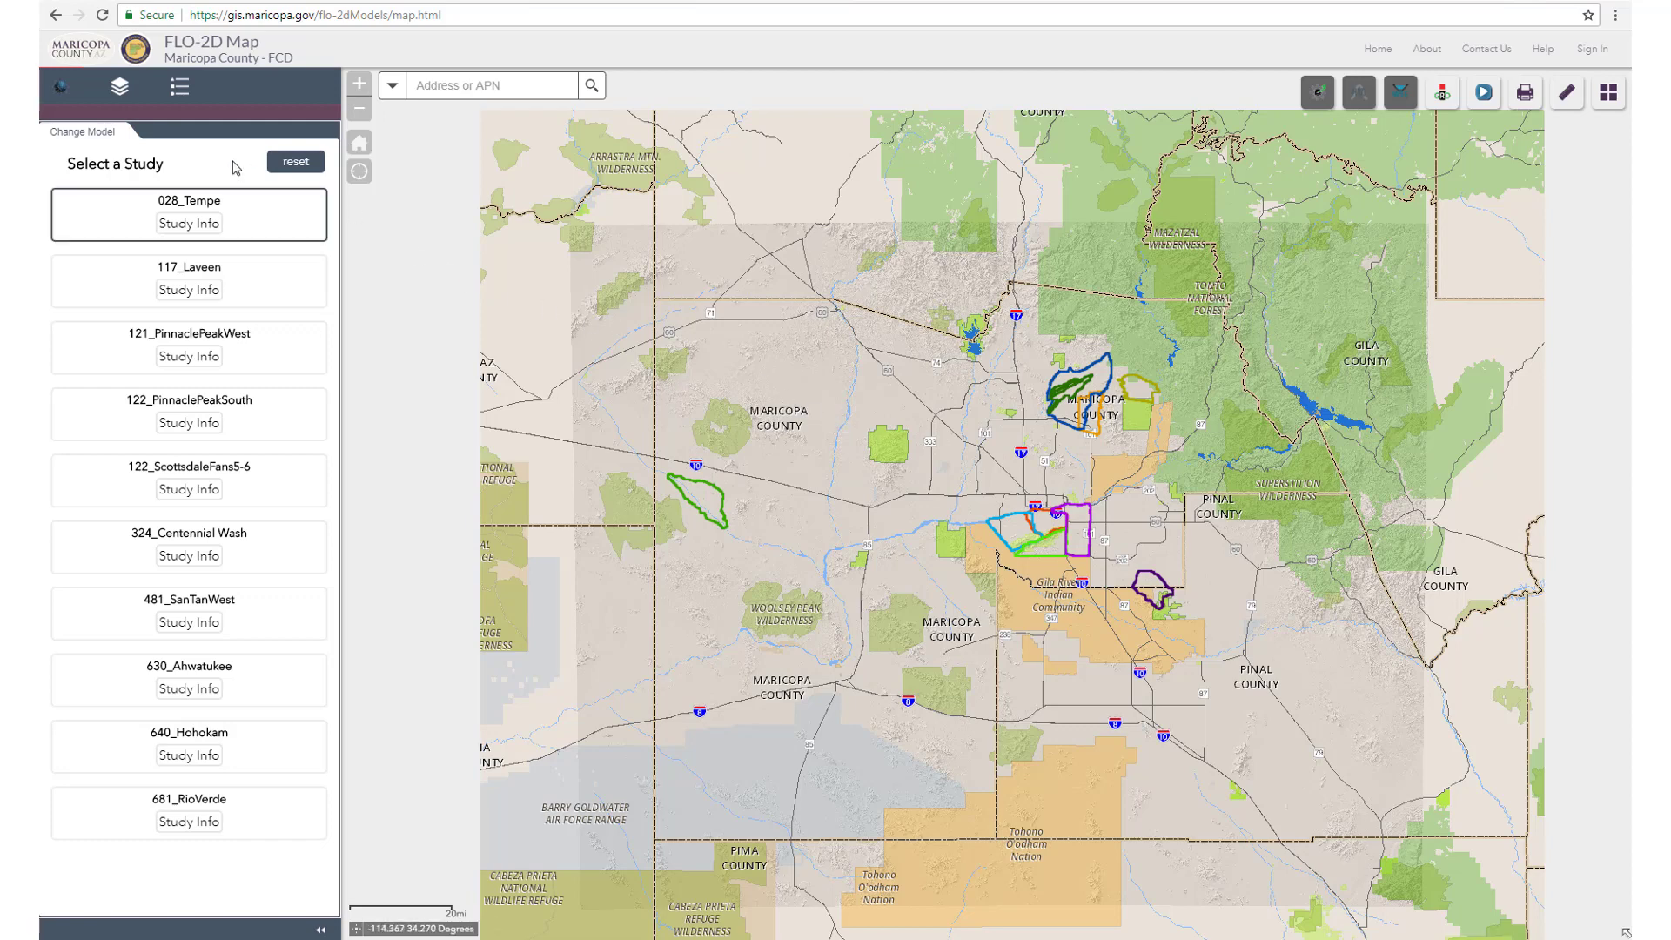
click(282, 355)
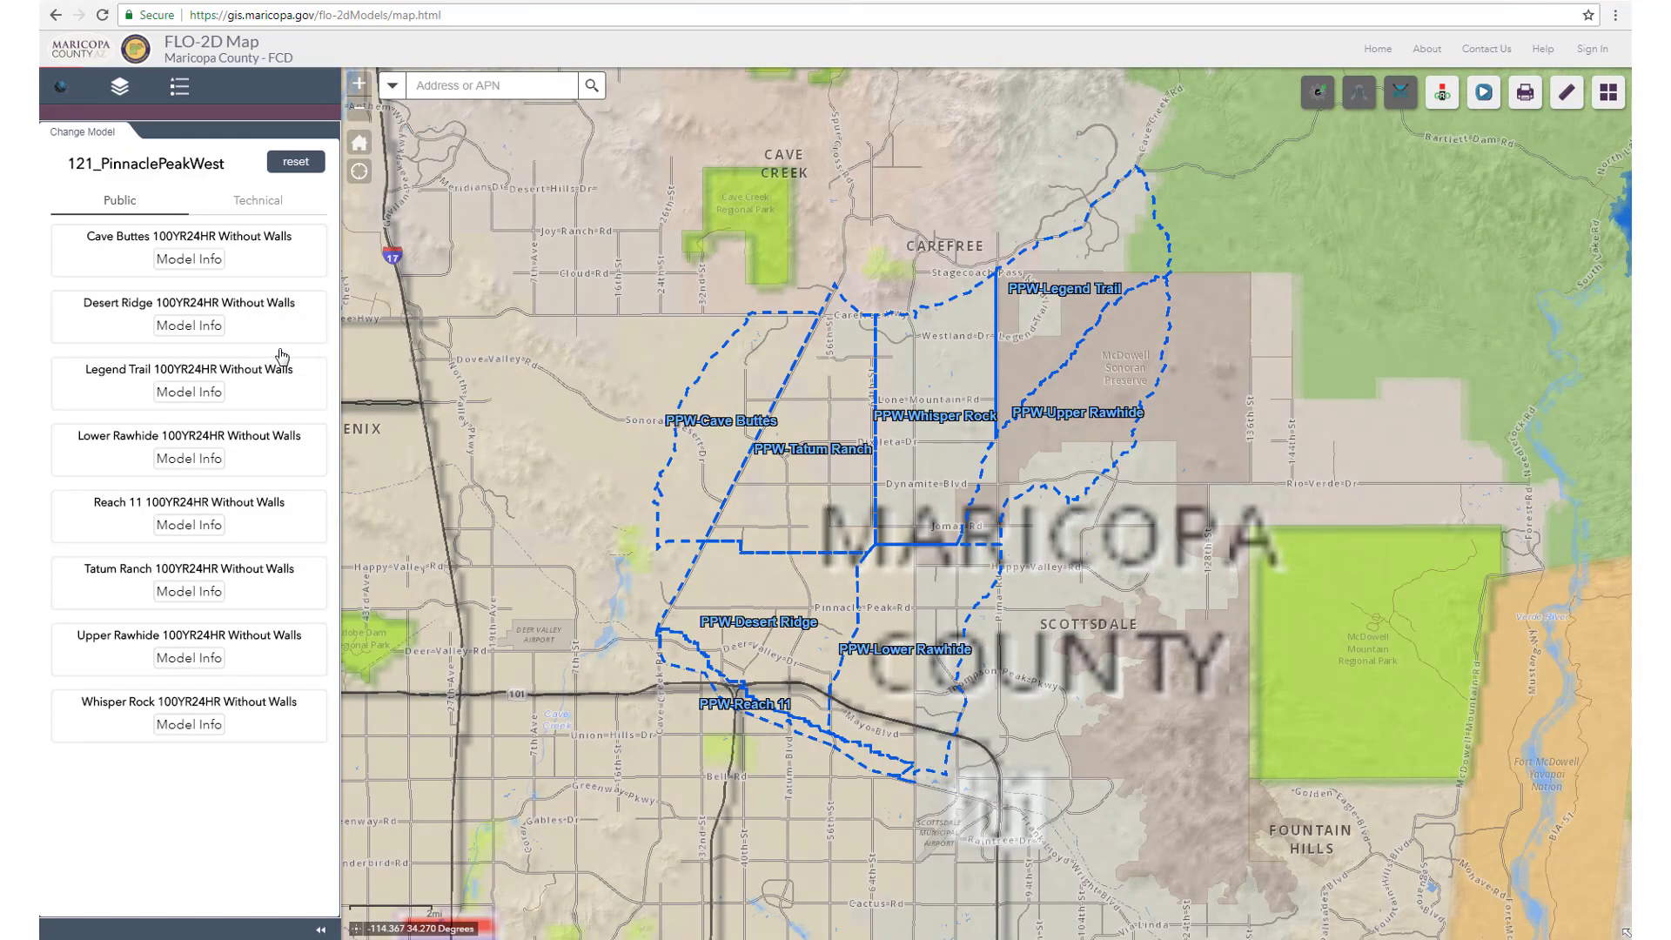
- Reset to the full study list and identify the studies covering the Pinnacle Peak area on the map, dismissing the notice
click(300, 165)
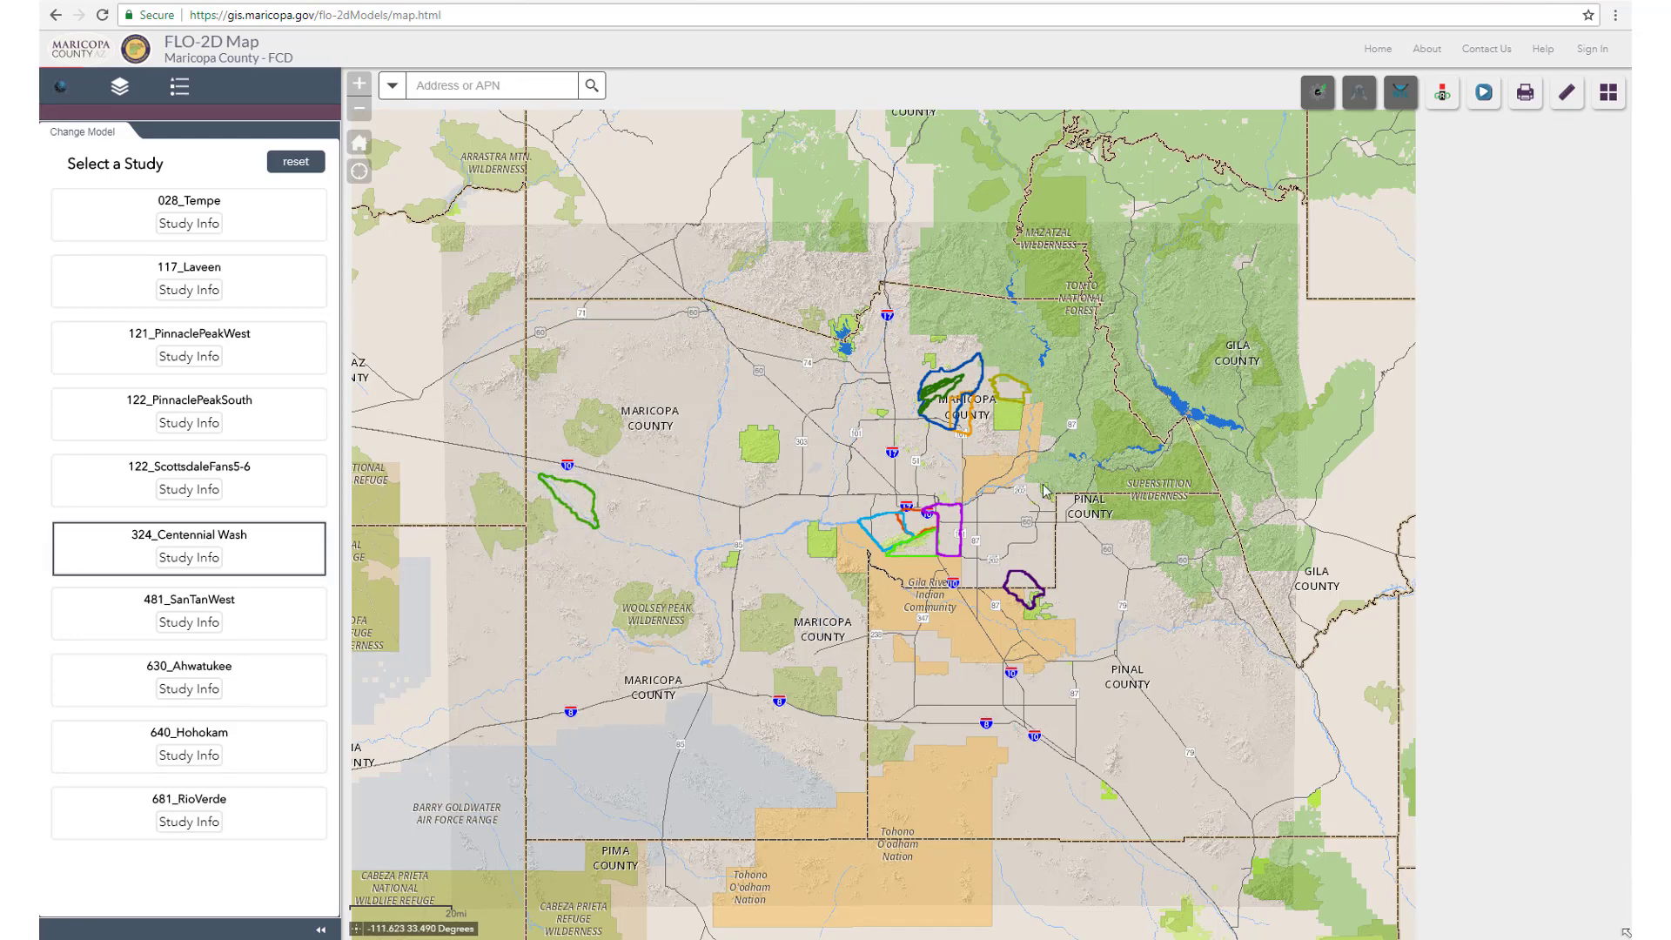
click(955, 403)
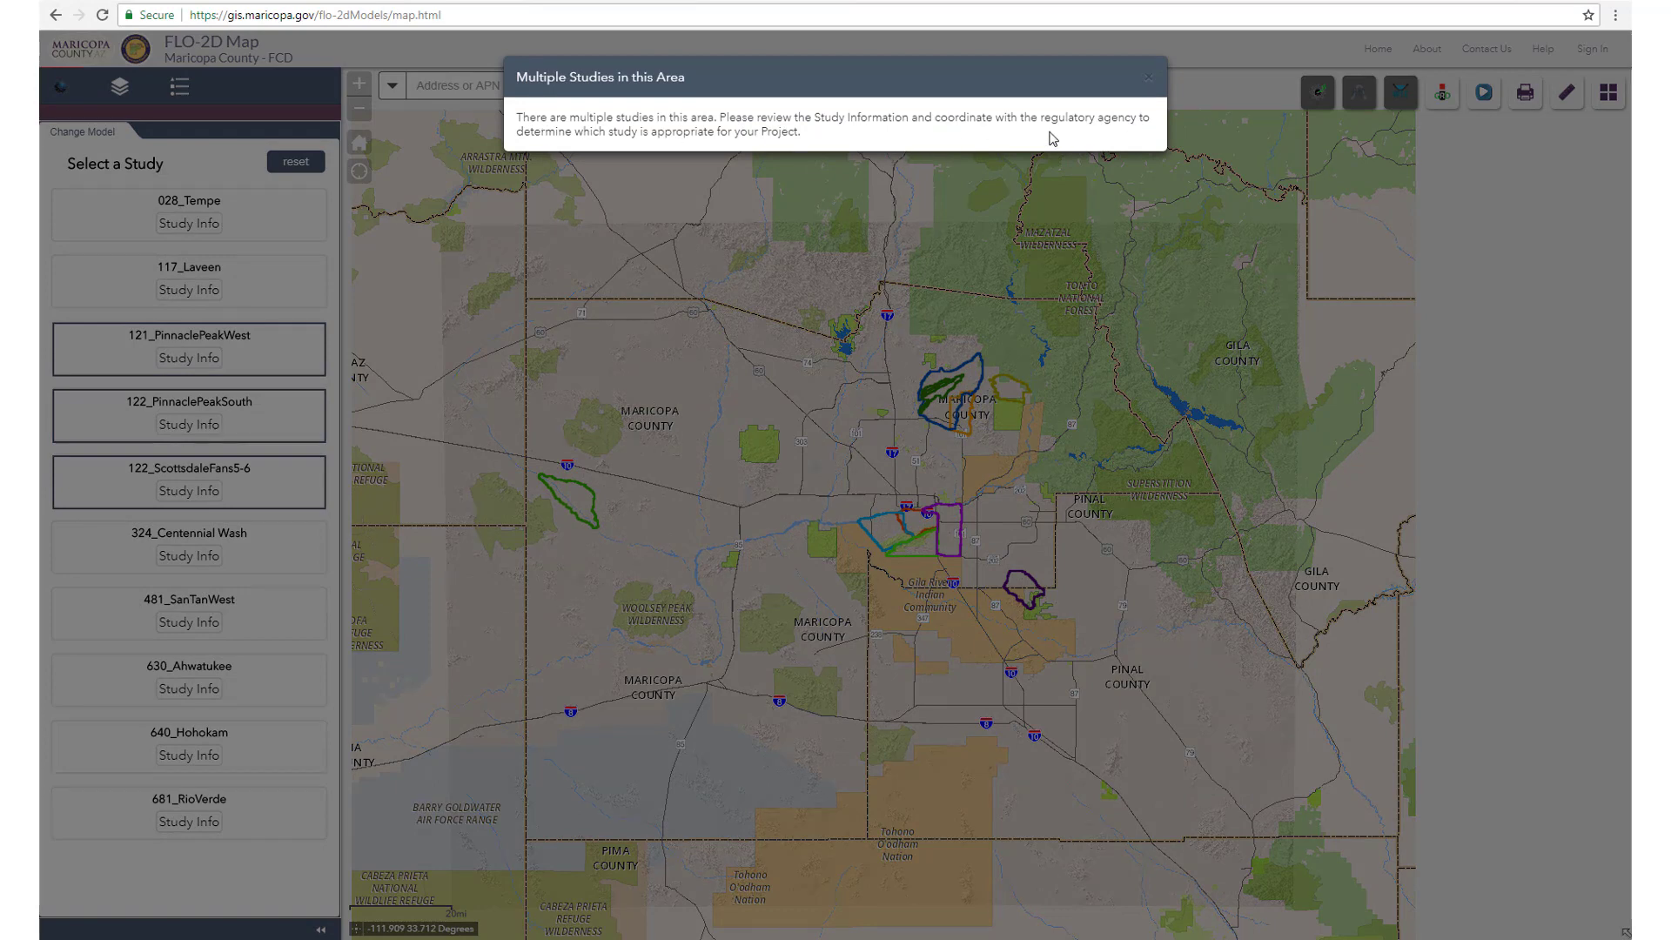
click(1149, 80)
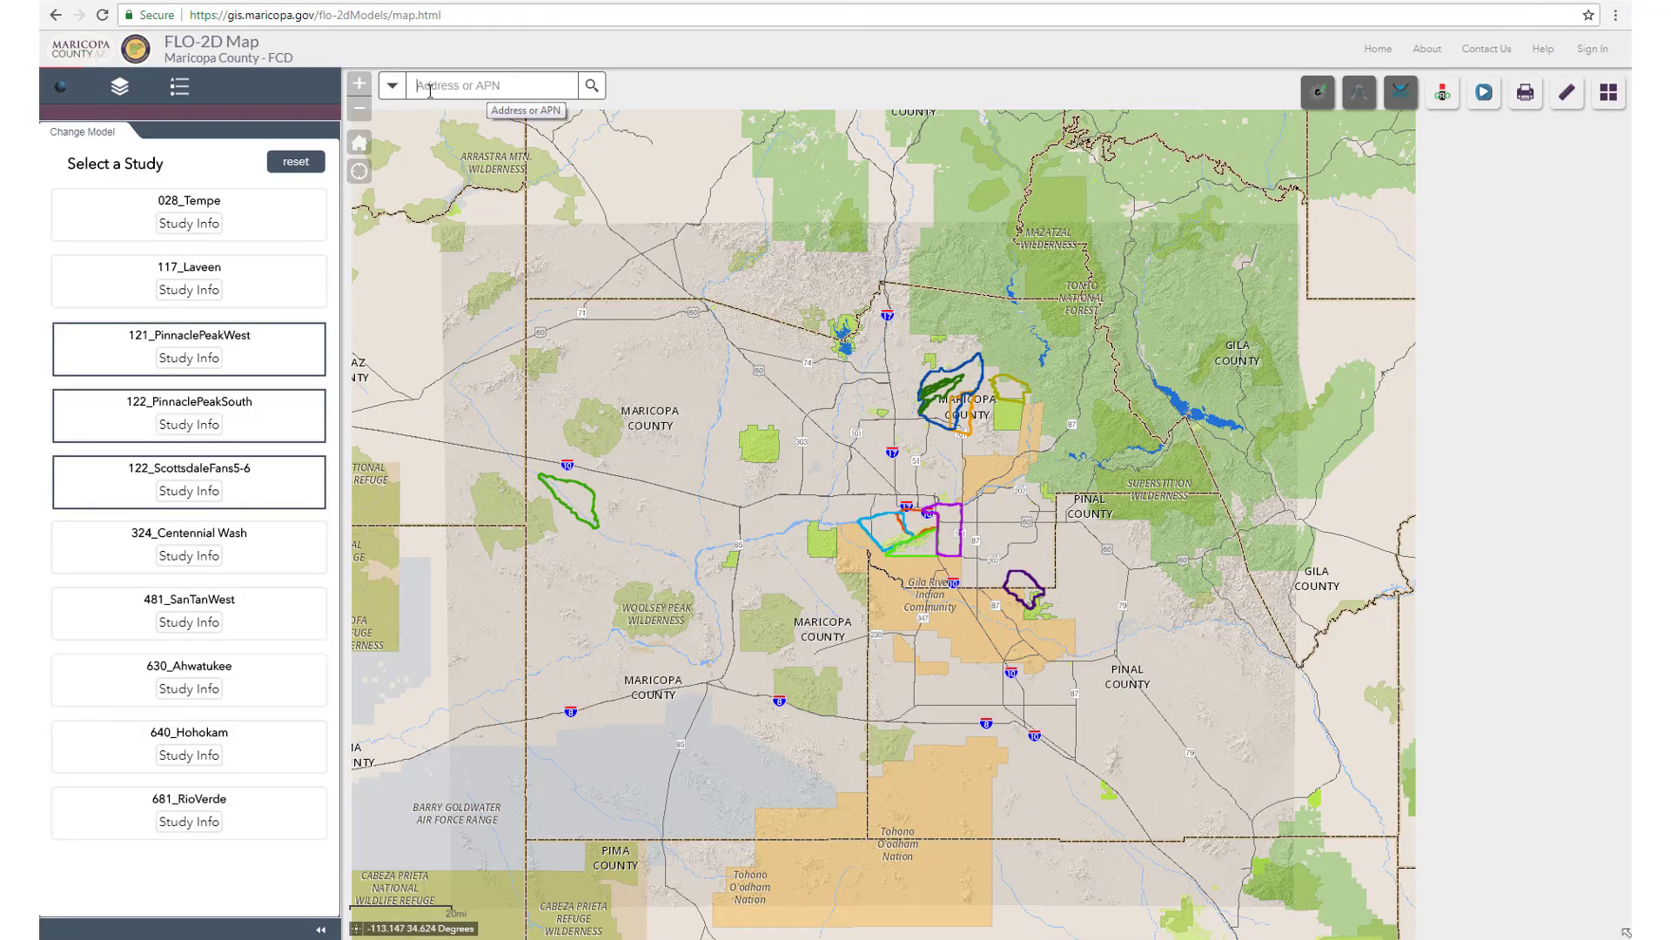
- Restrict the search to Parcels and find parcel number 216-35-310 on the map
click(393, 86)
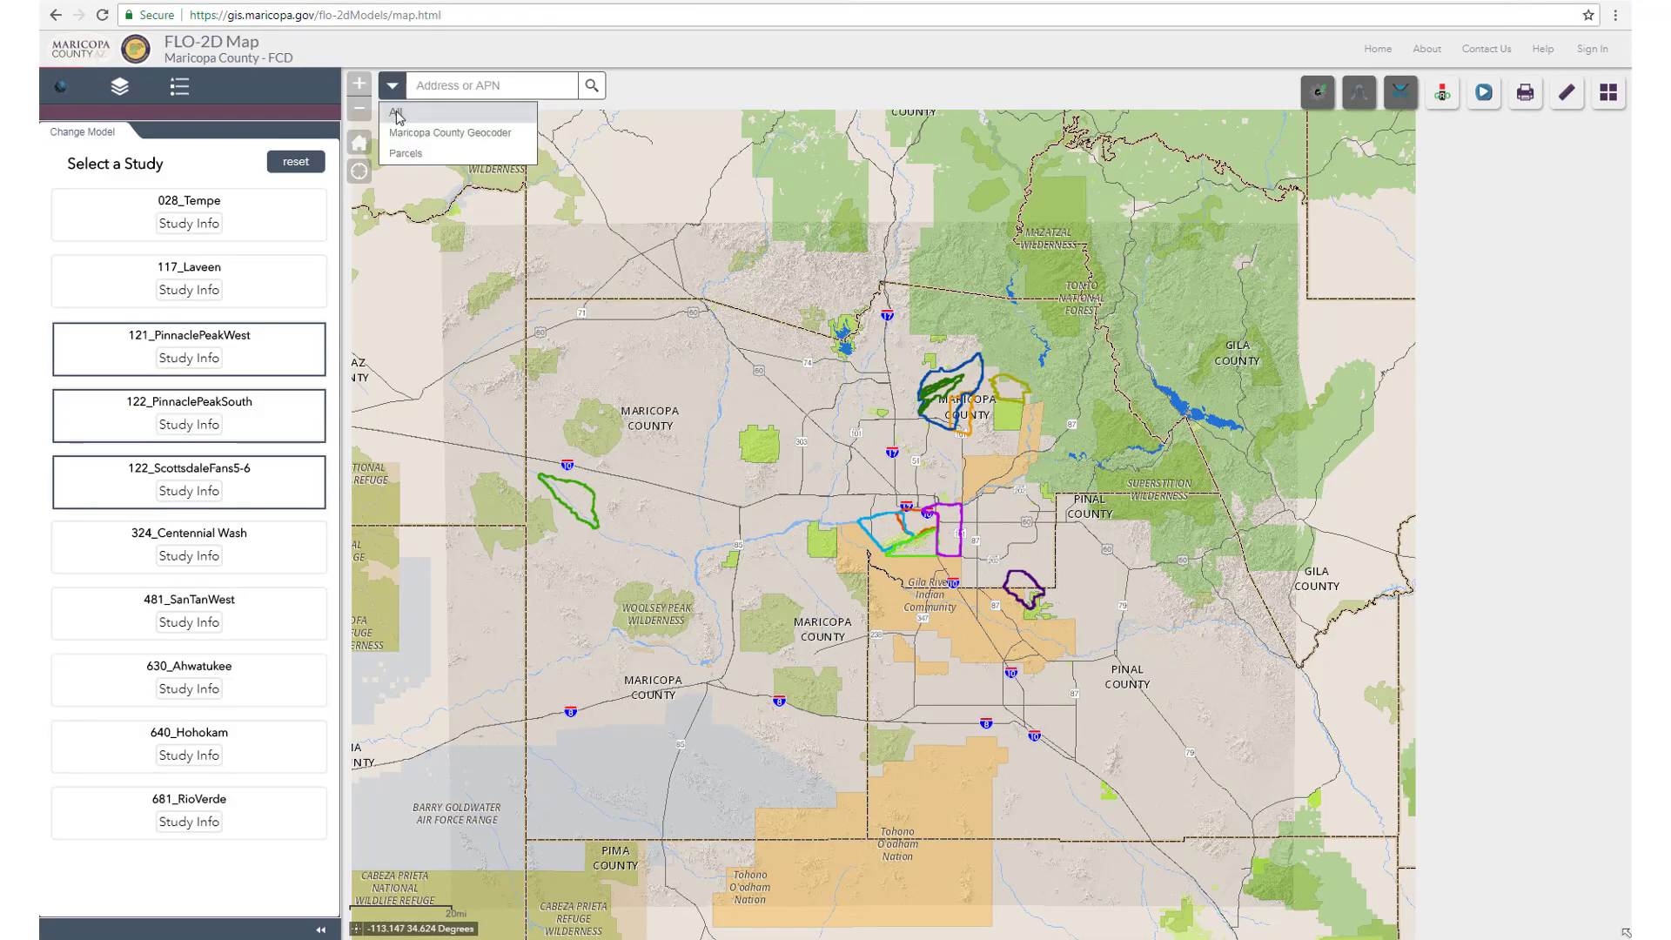
click(404, 157)
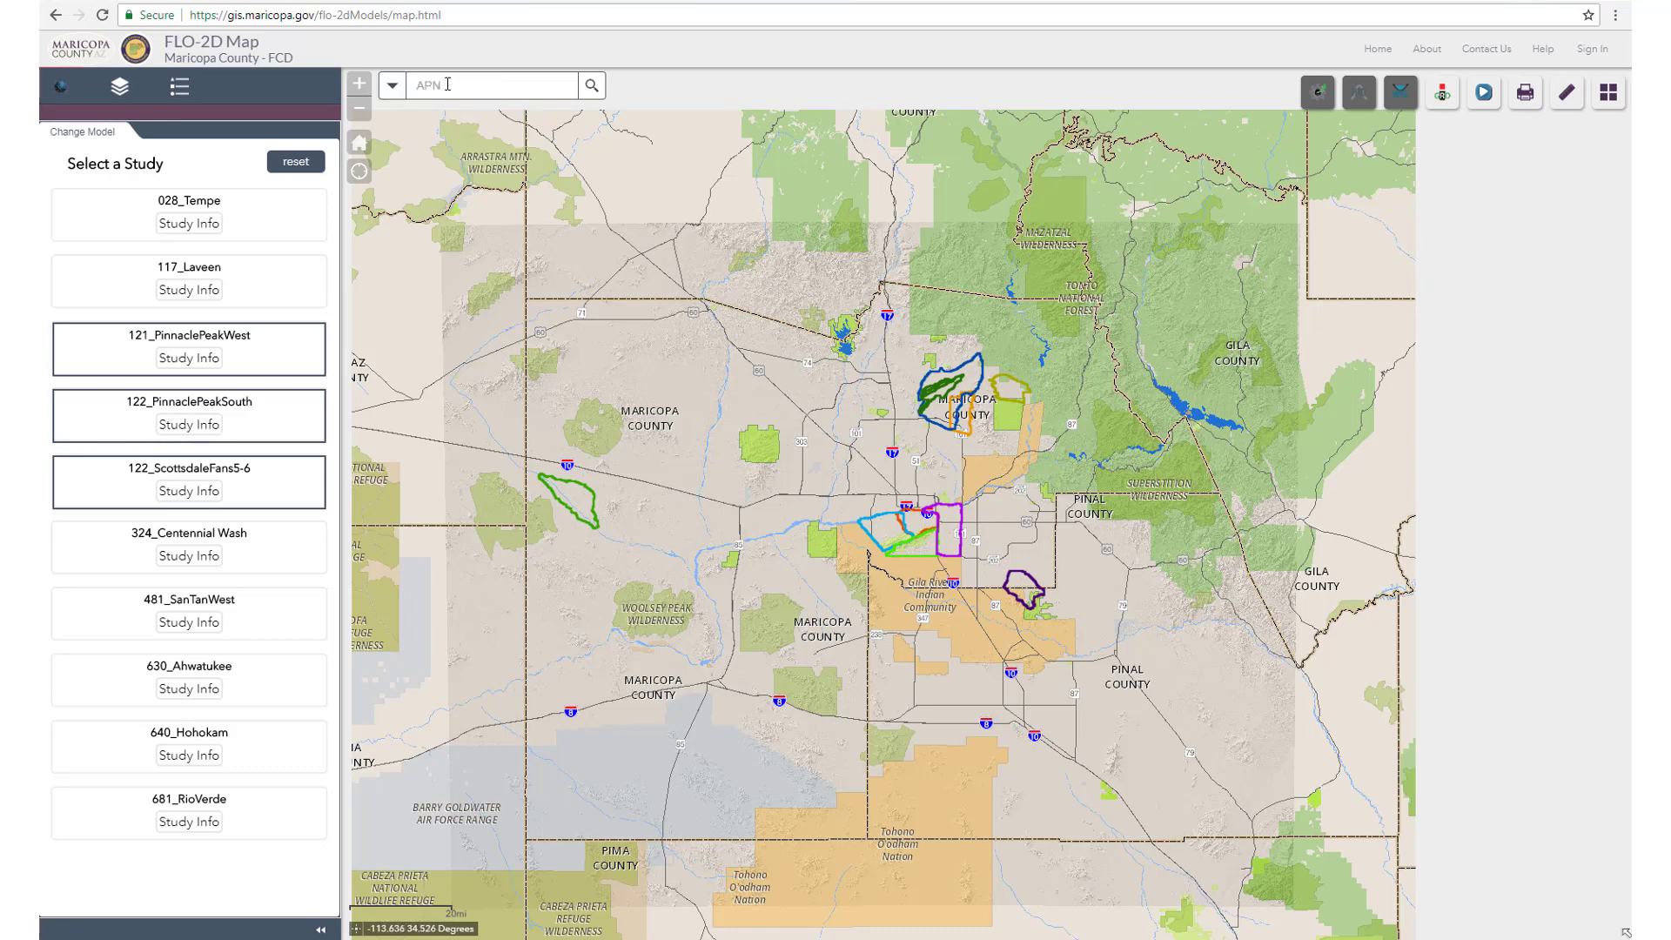
text(216-35-310)
click(587, 88)
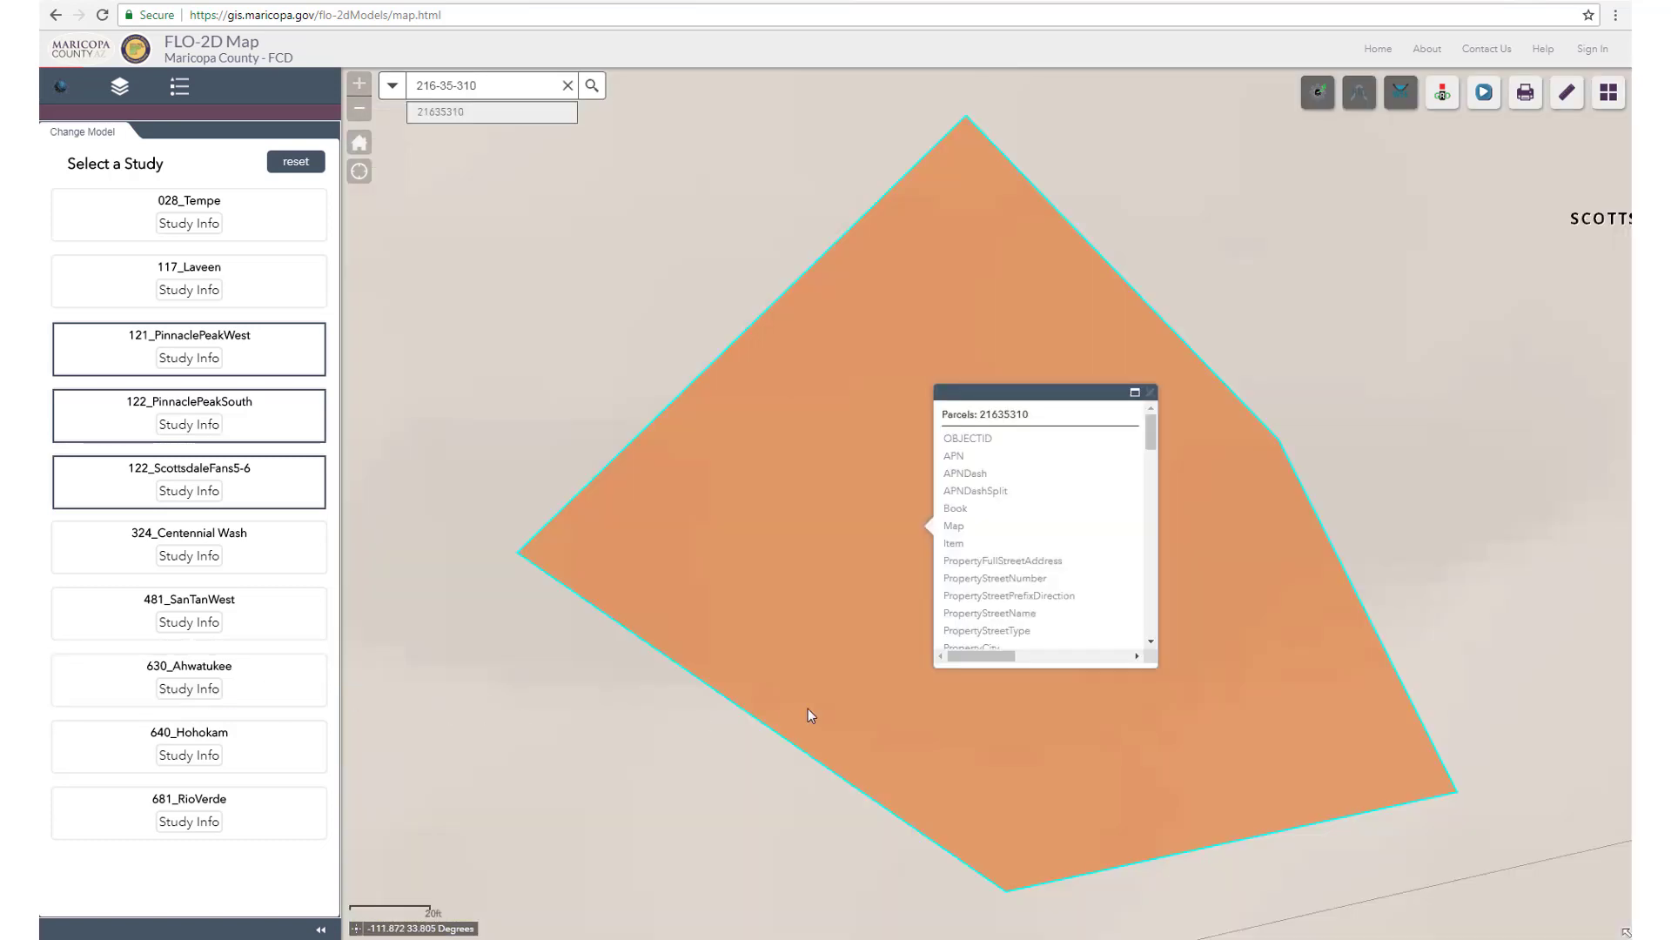
- Examine the complete attribute list of the found parcel in an enlarged view, and close its information window
click(1135, 393)
scroll(709, 299, down, 8)
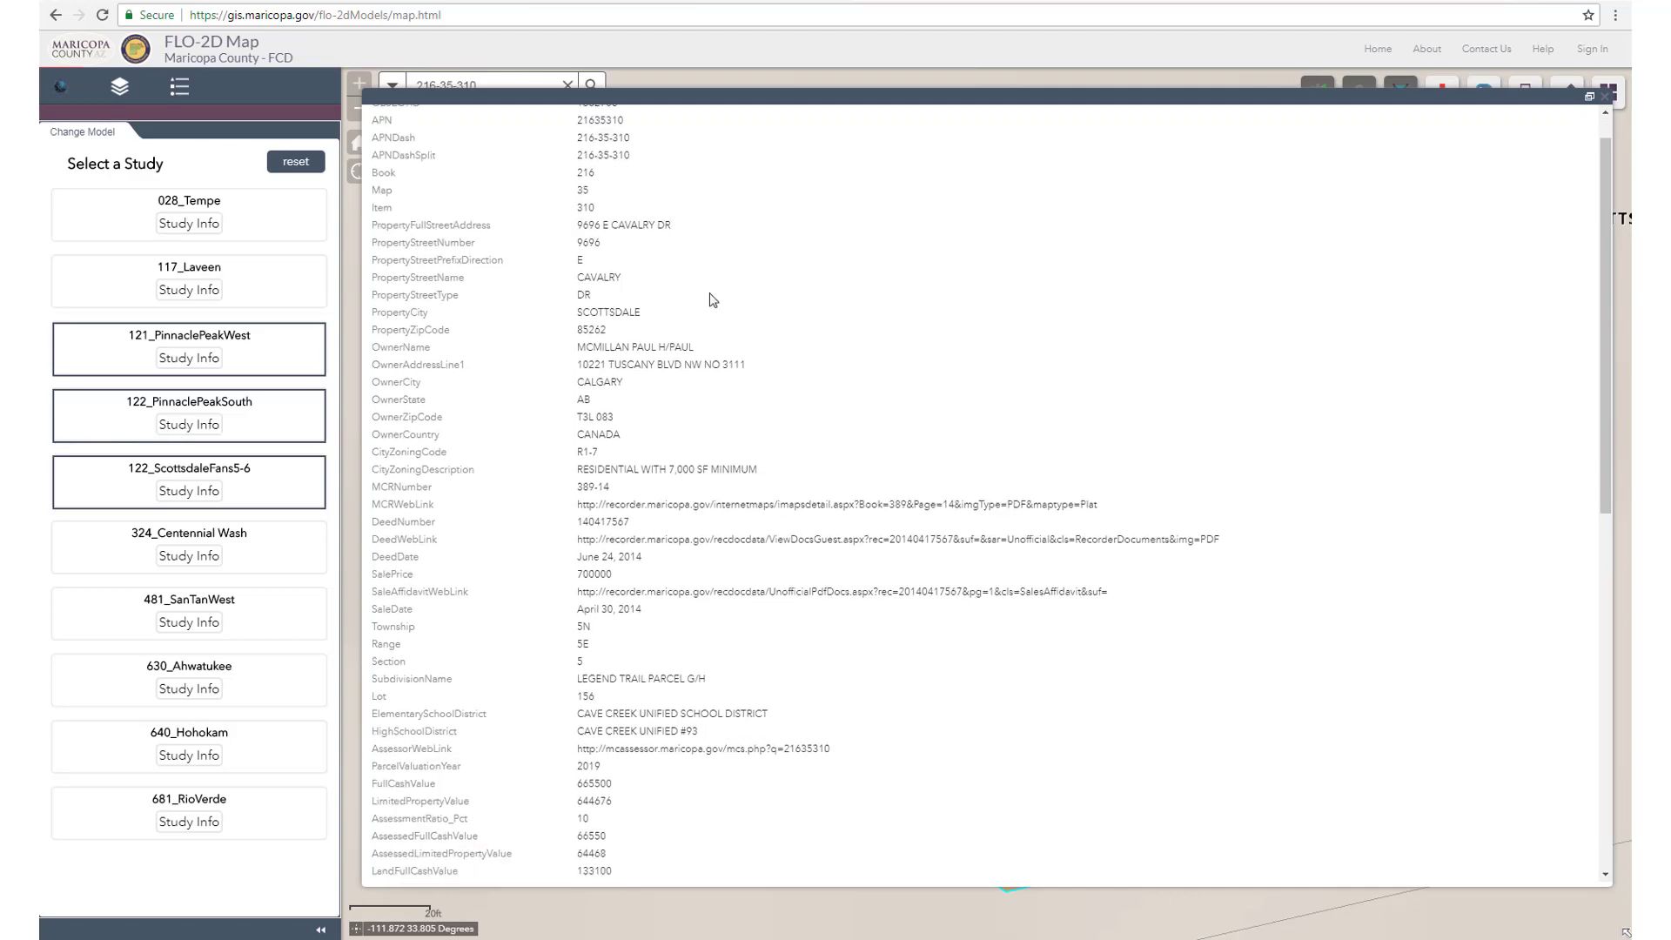
scroll(810, 299, down, 1)
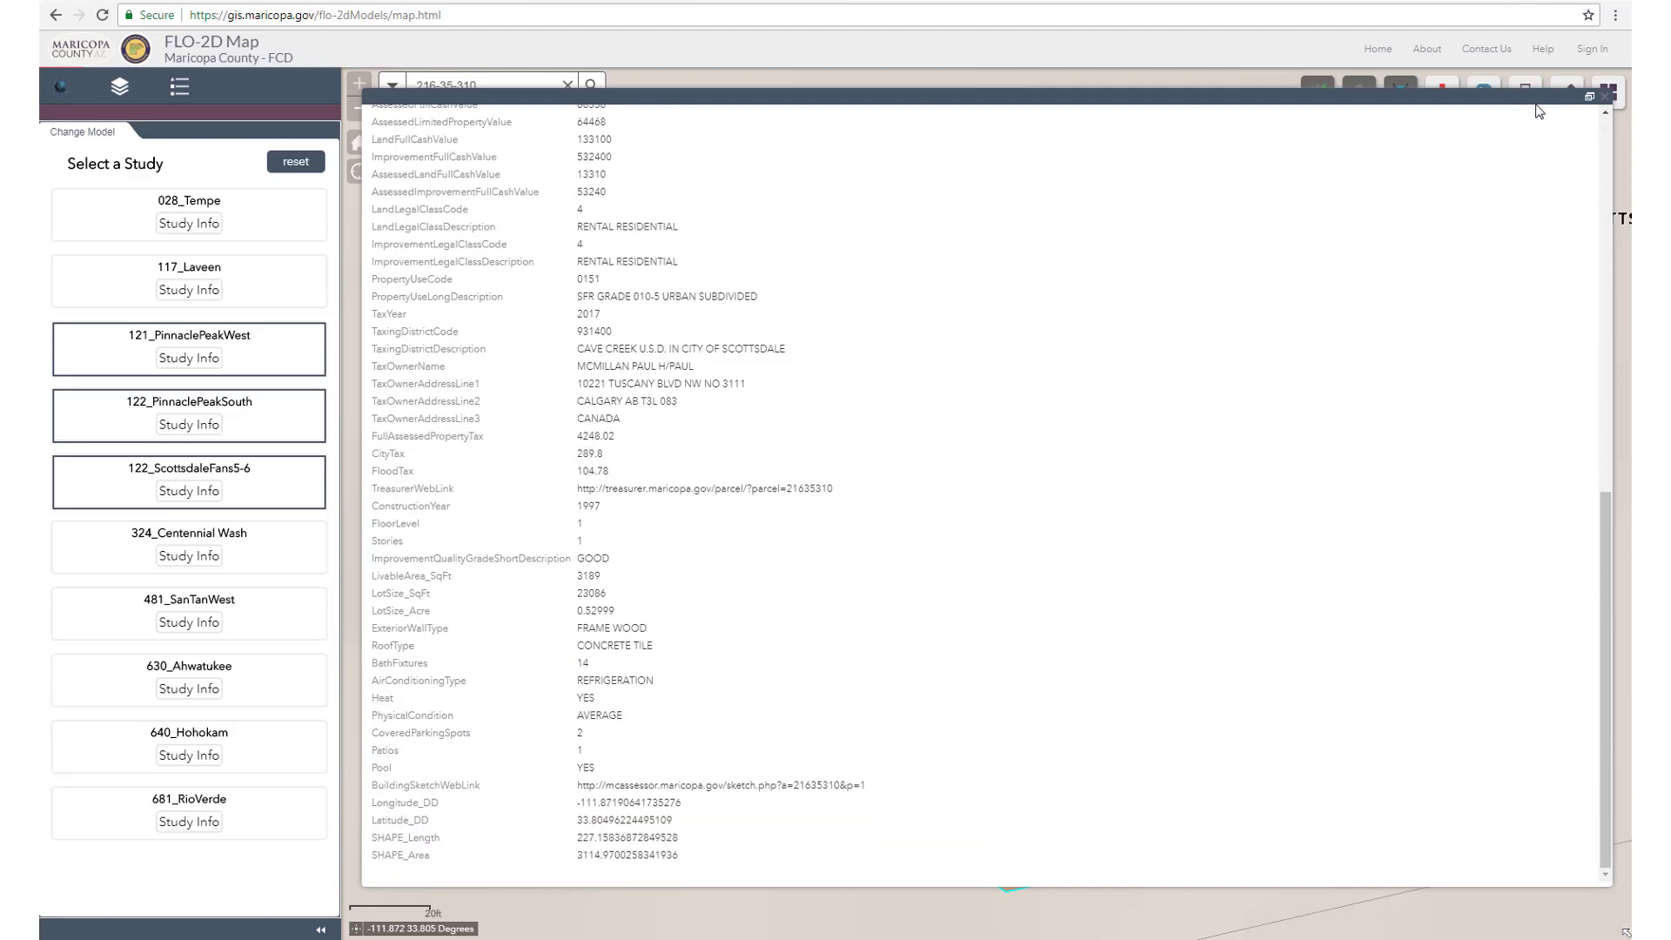
click(1590, 100)
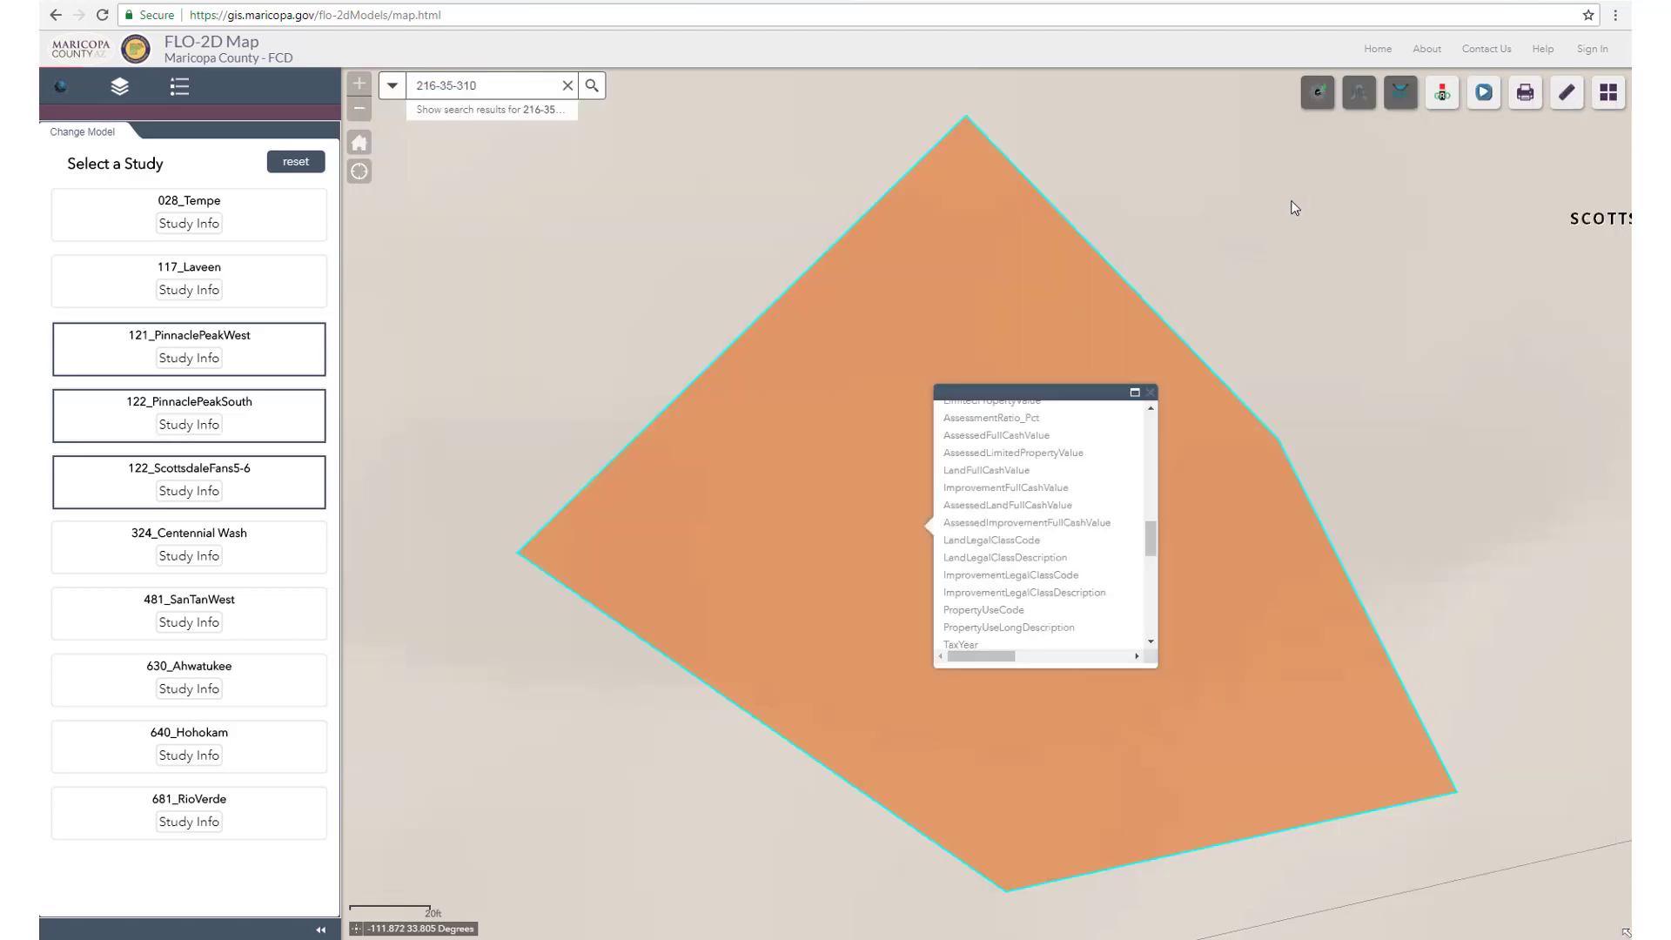
click(1150, 394)
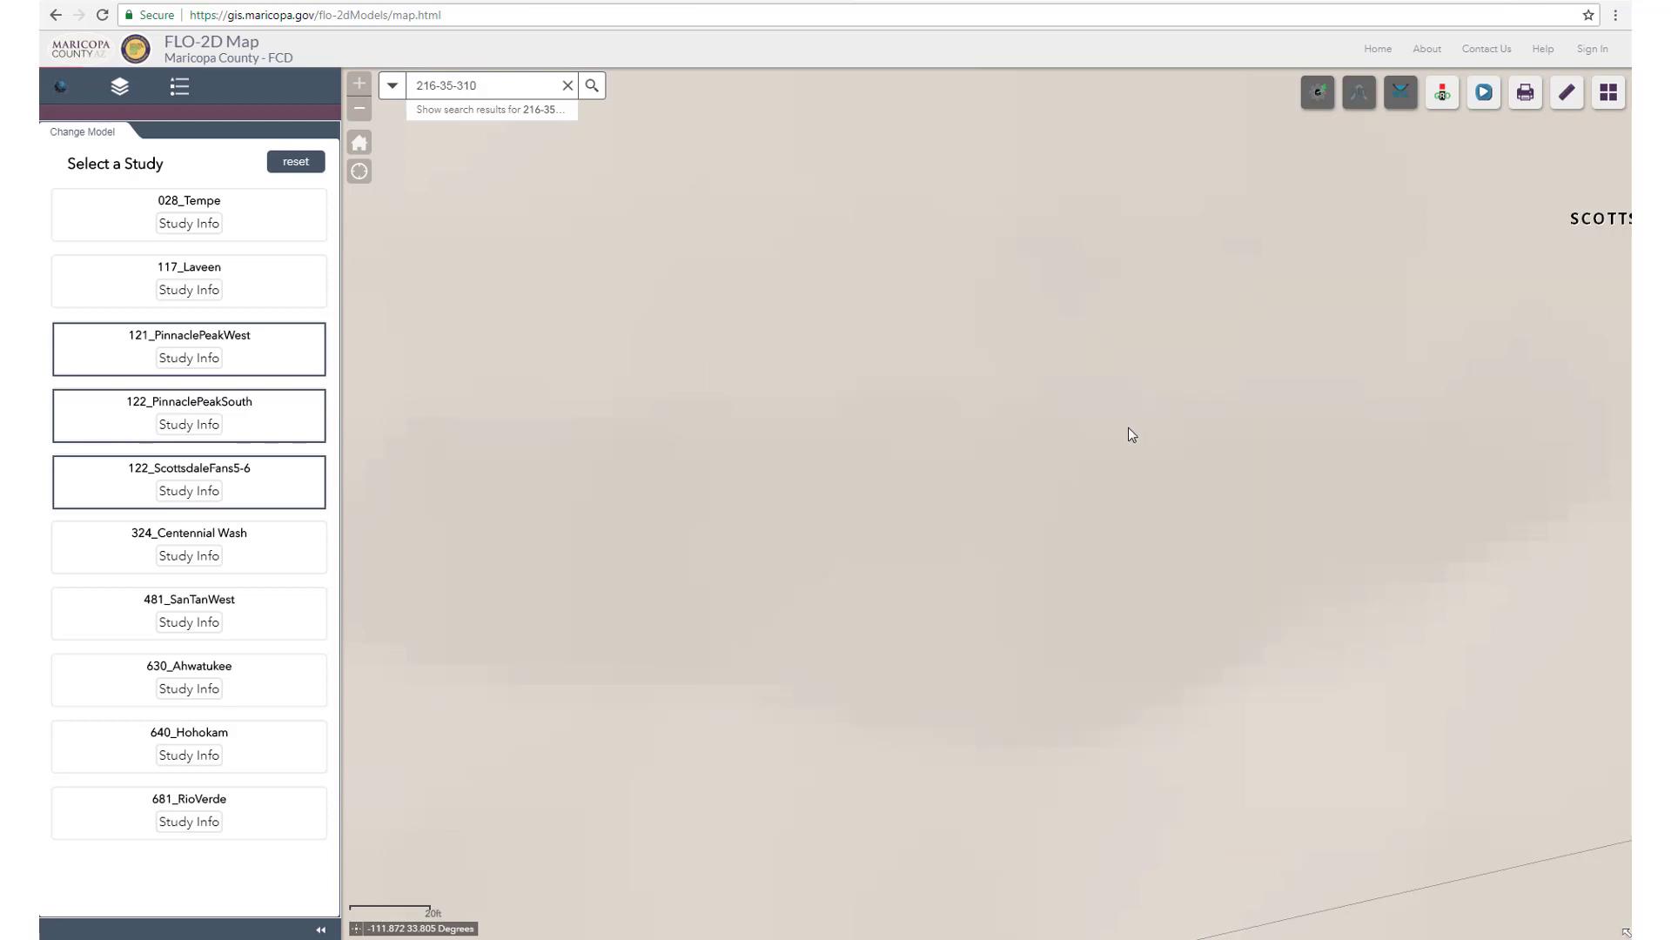
- Check which study covers the parcel's surroundings and open the 121_PinnaclePeakWest study
scroll(1109, 377, down, 2)
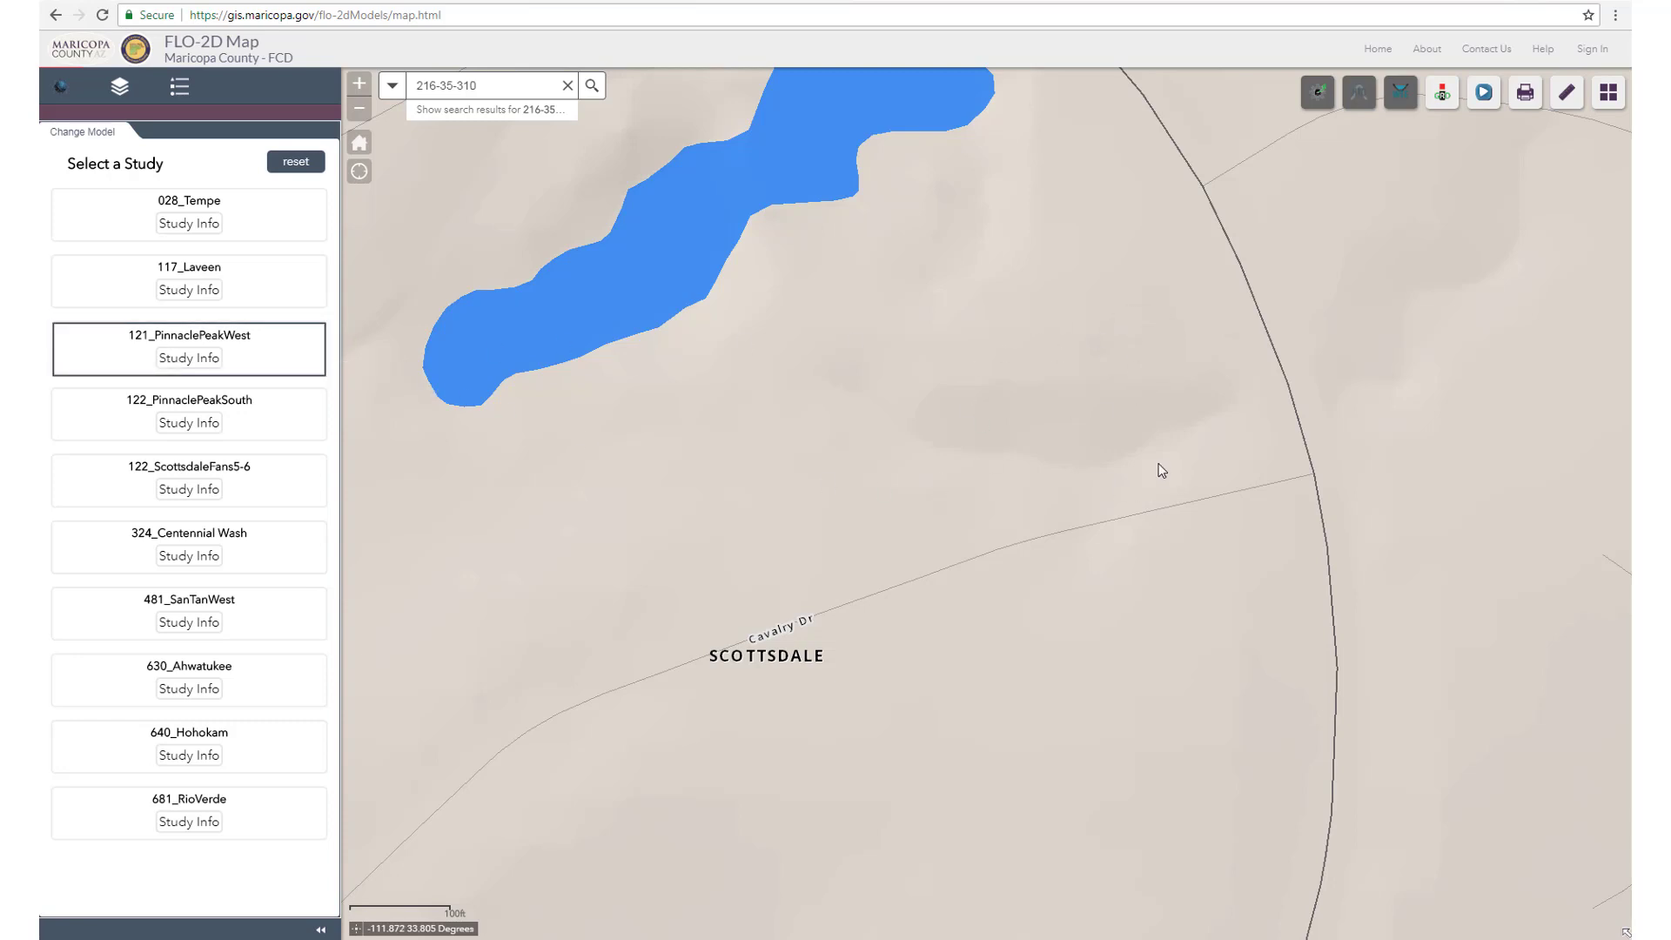
click(289, 352)
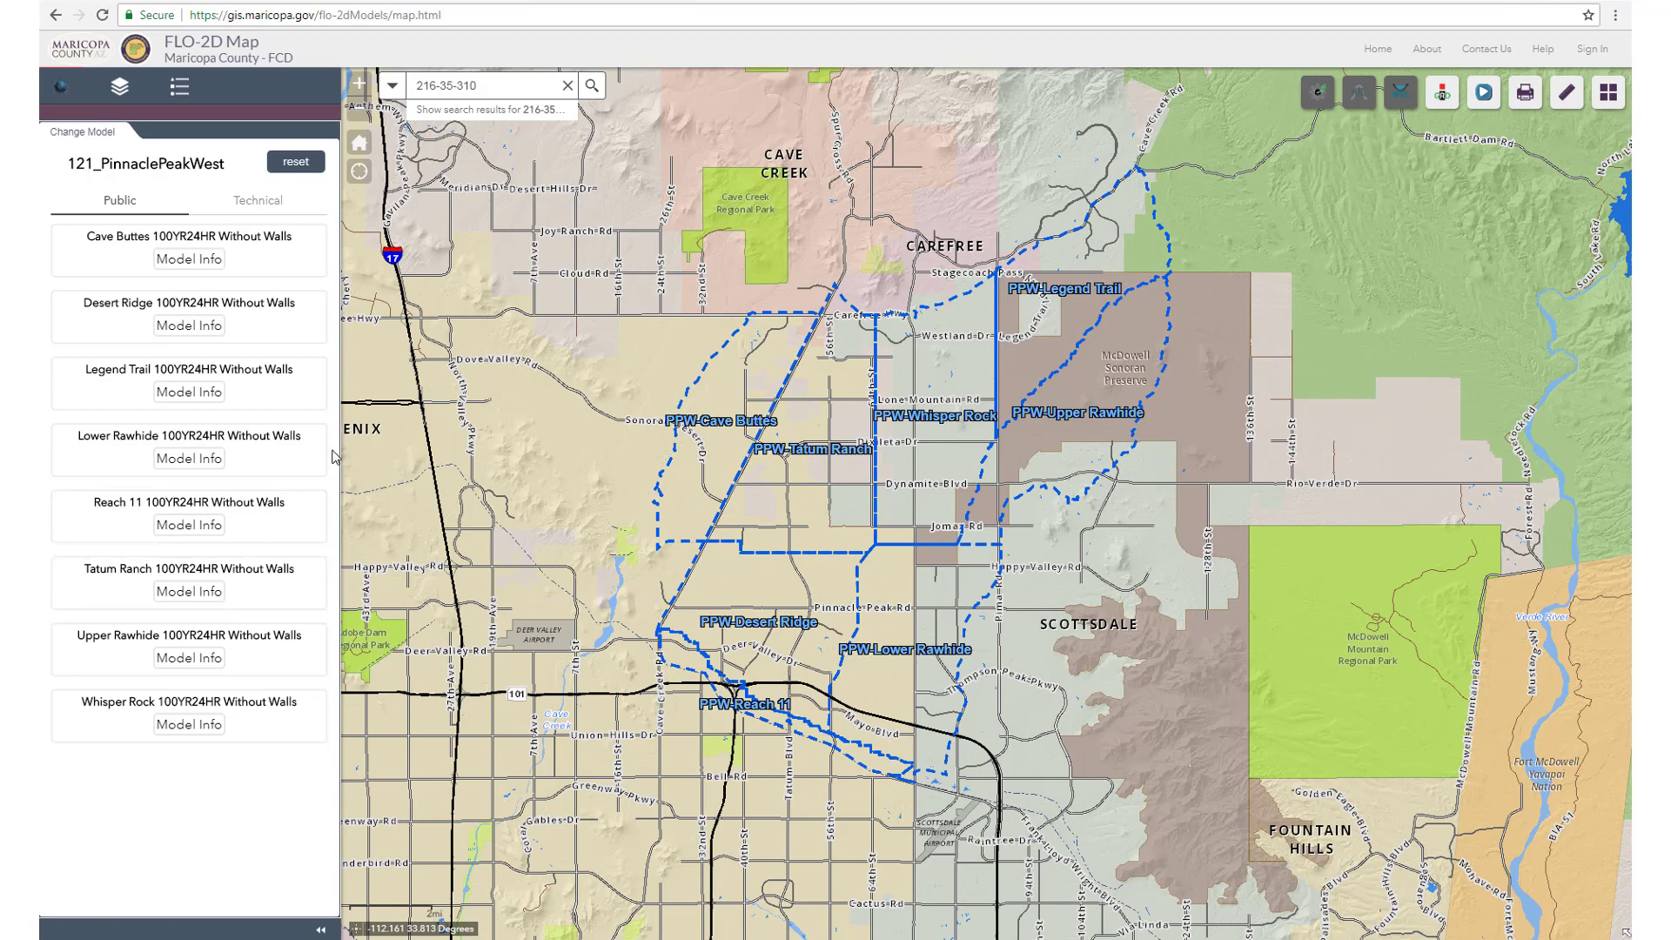
click(295, 170)
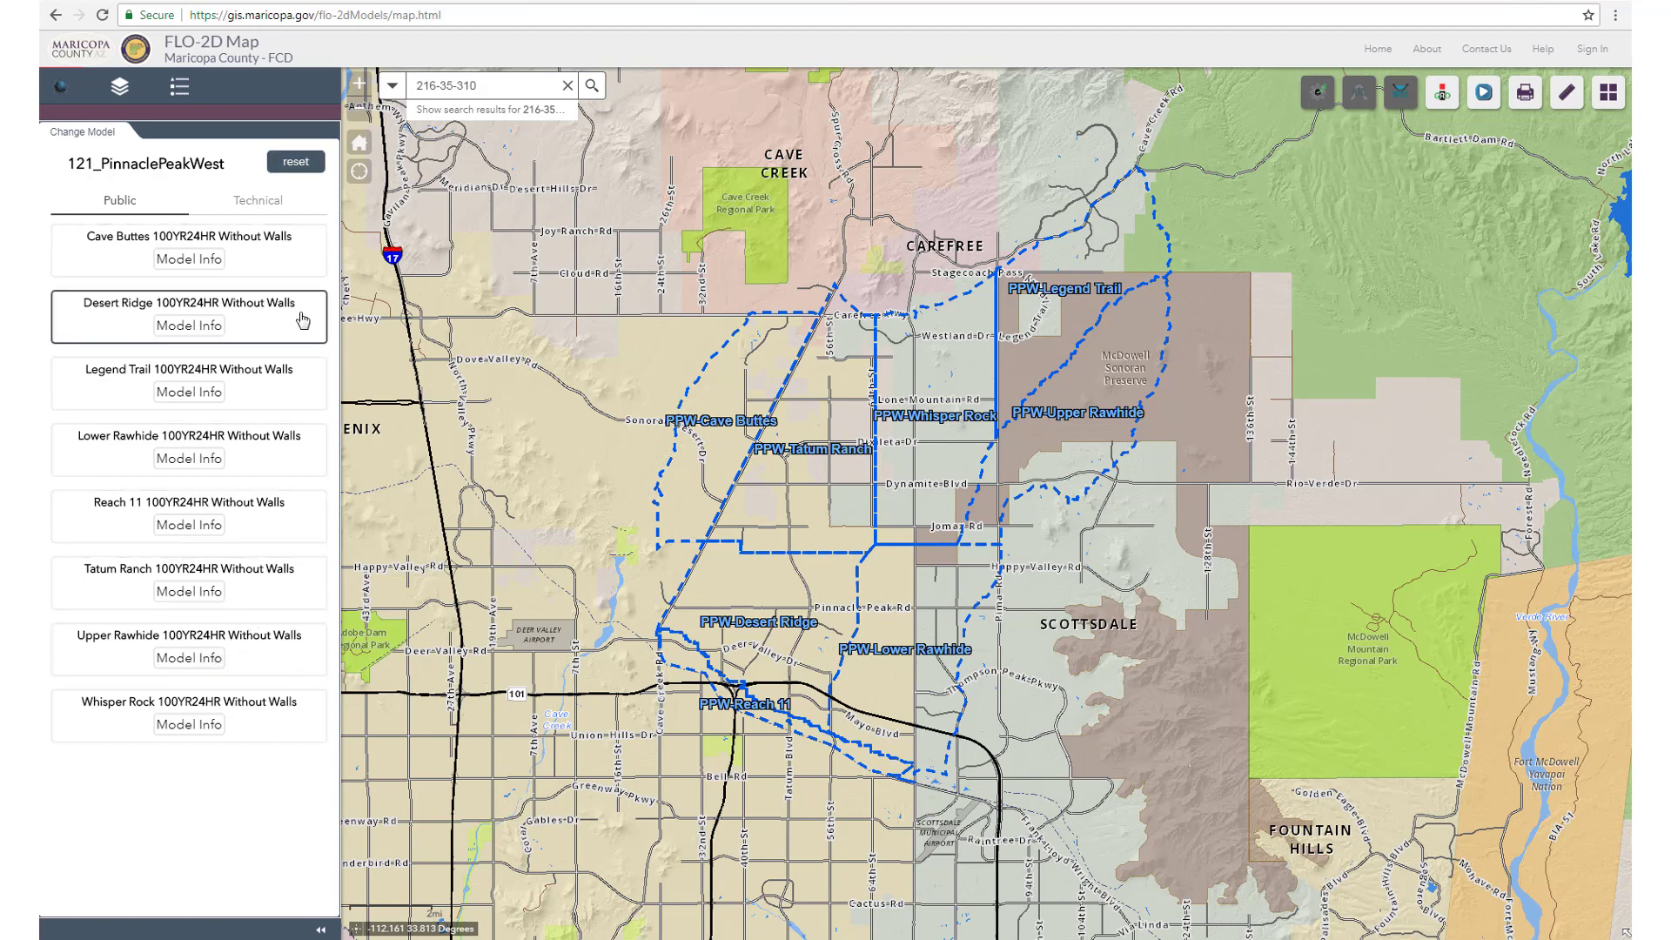
- Review the study's technical access instructions and the model information of the public Cave Buttes 100YR24HR Without Walls model
click(274, 205)
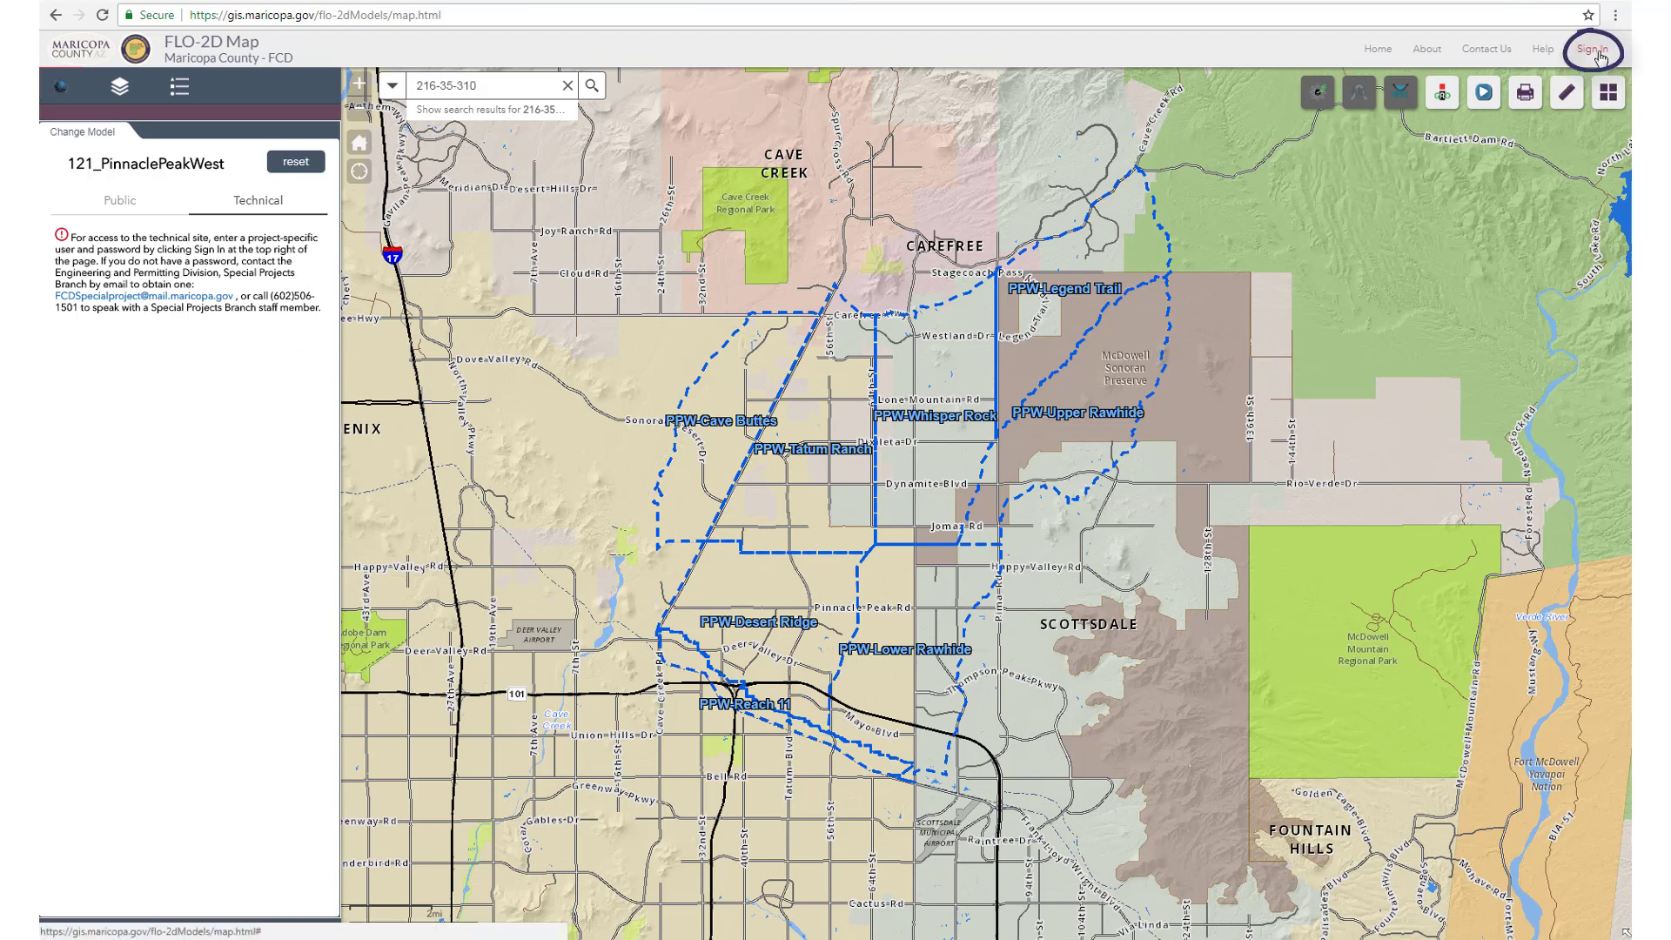
click(122, 202)
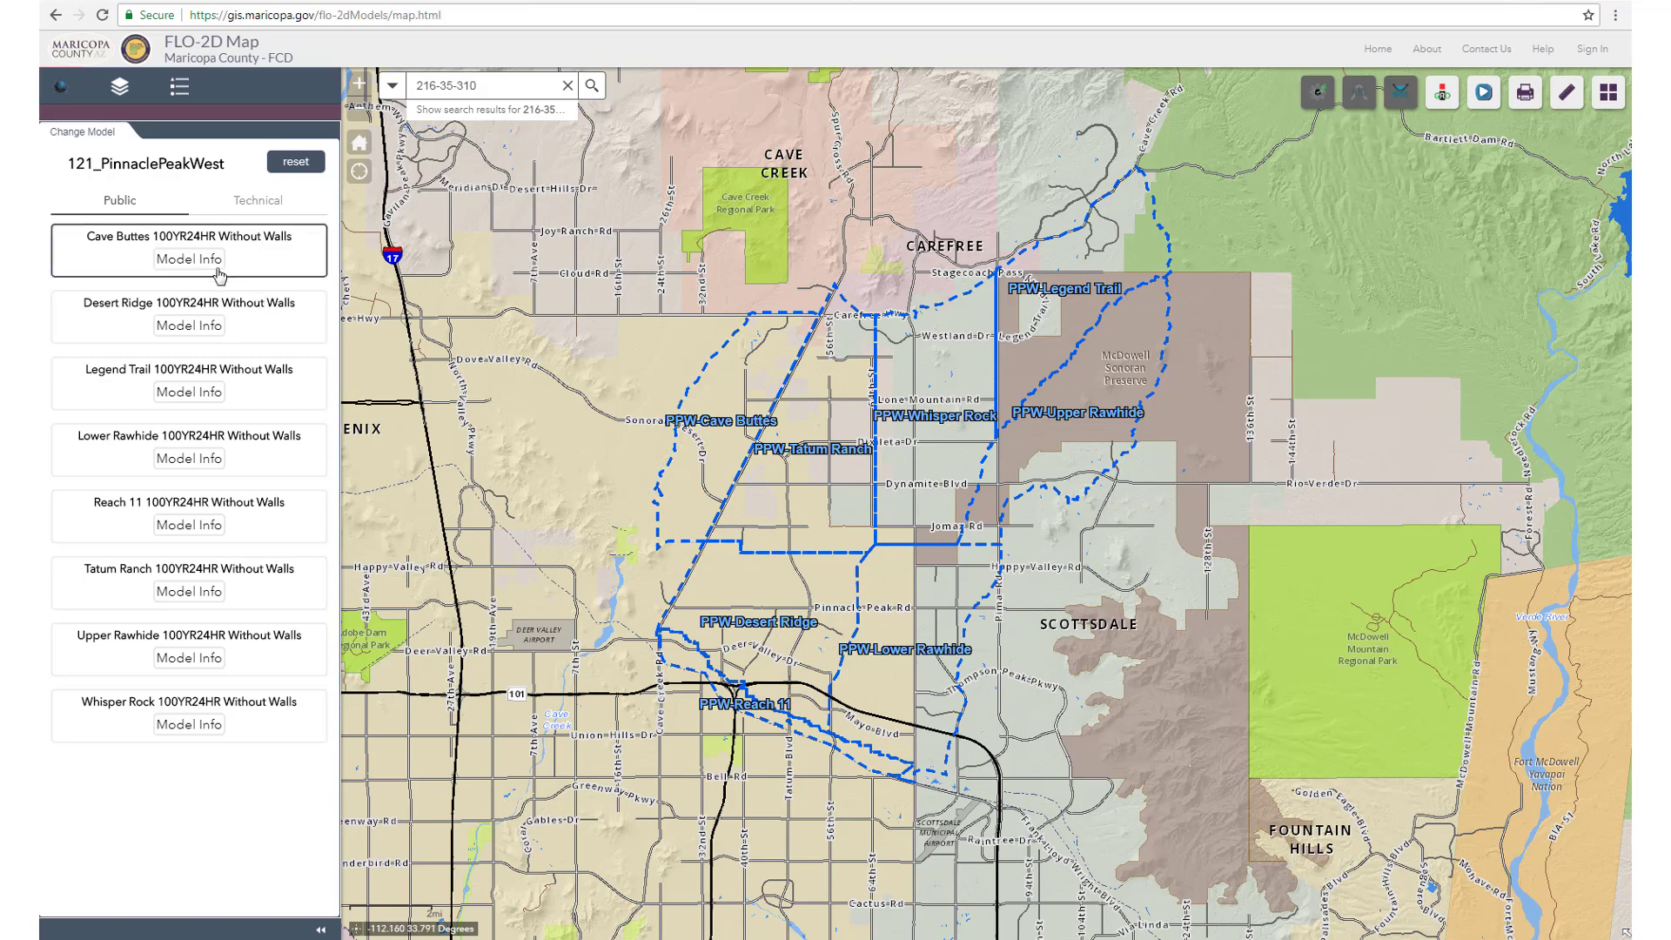
click(189, 260)
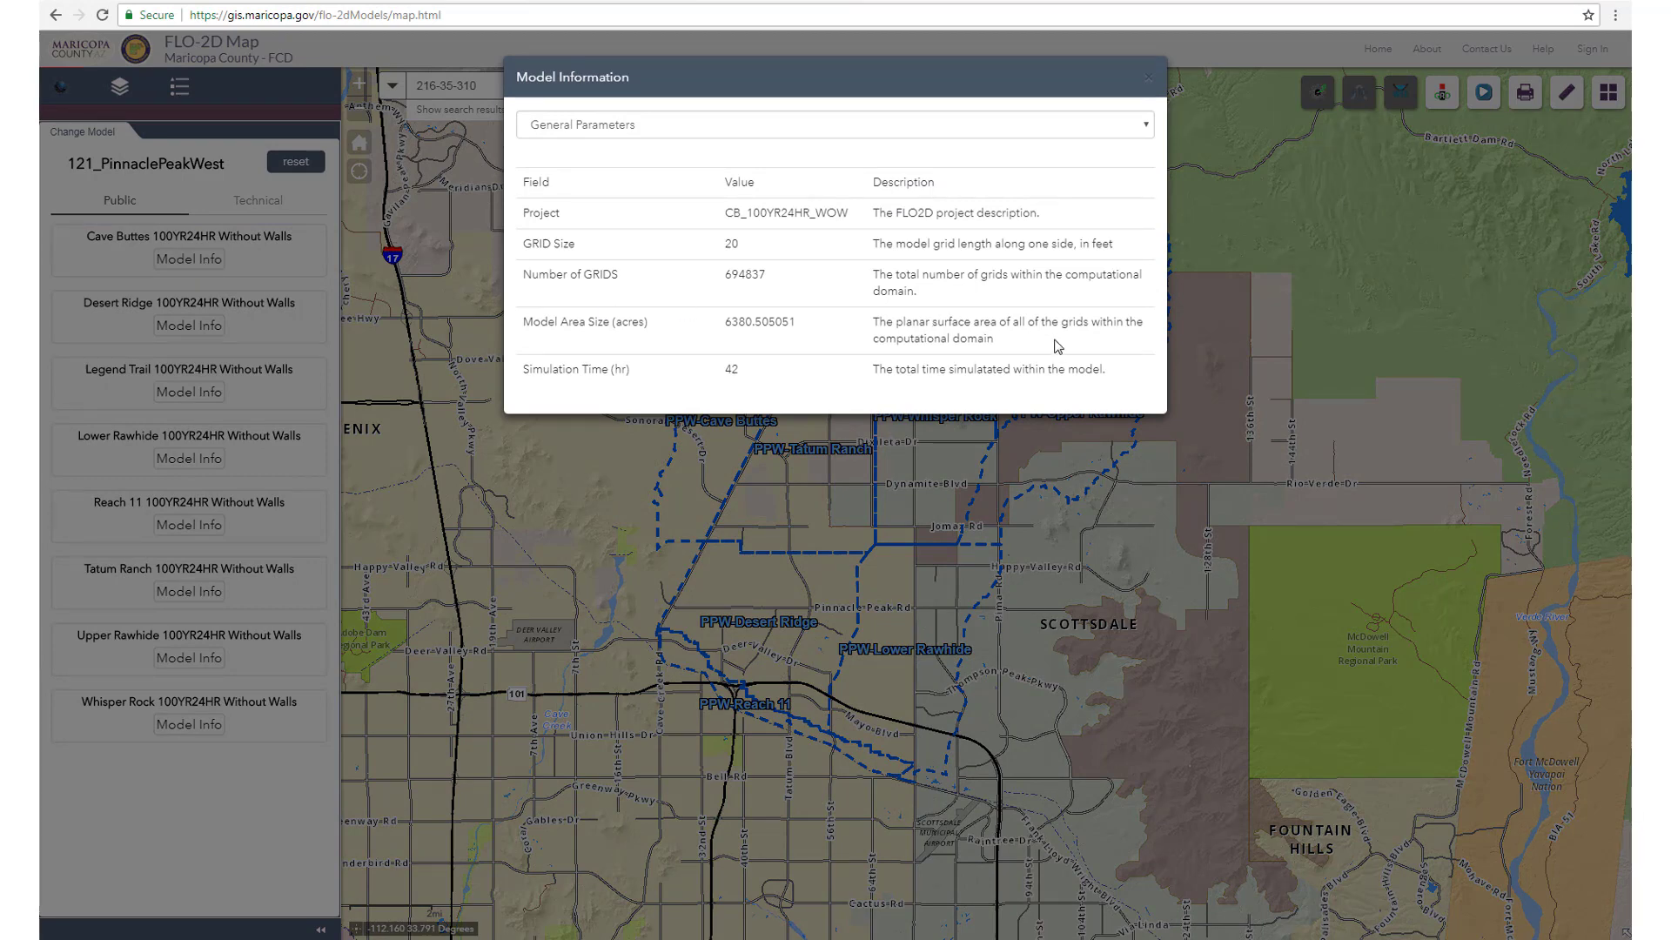
click(1146, 128)
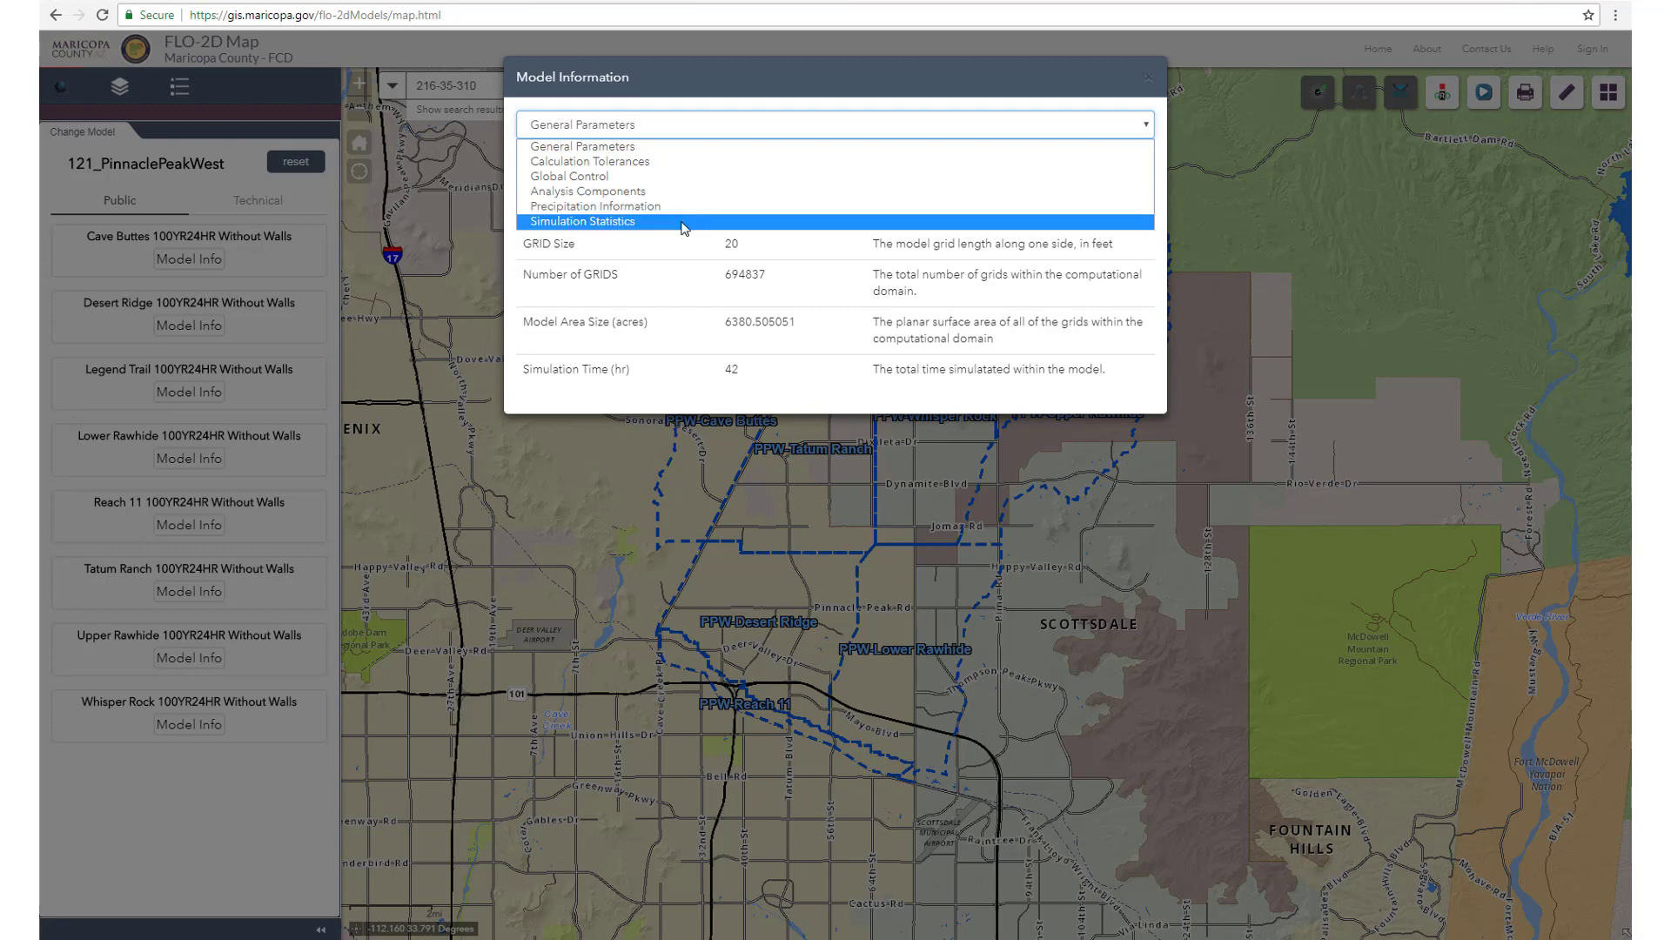
click(1151, 84)
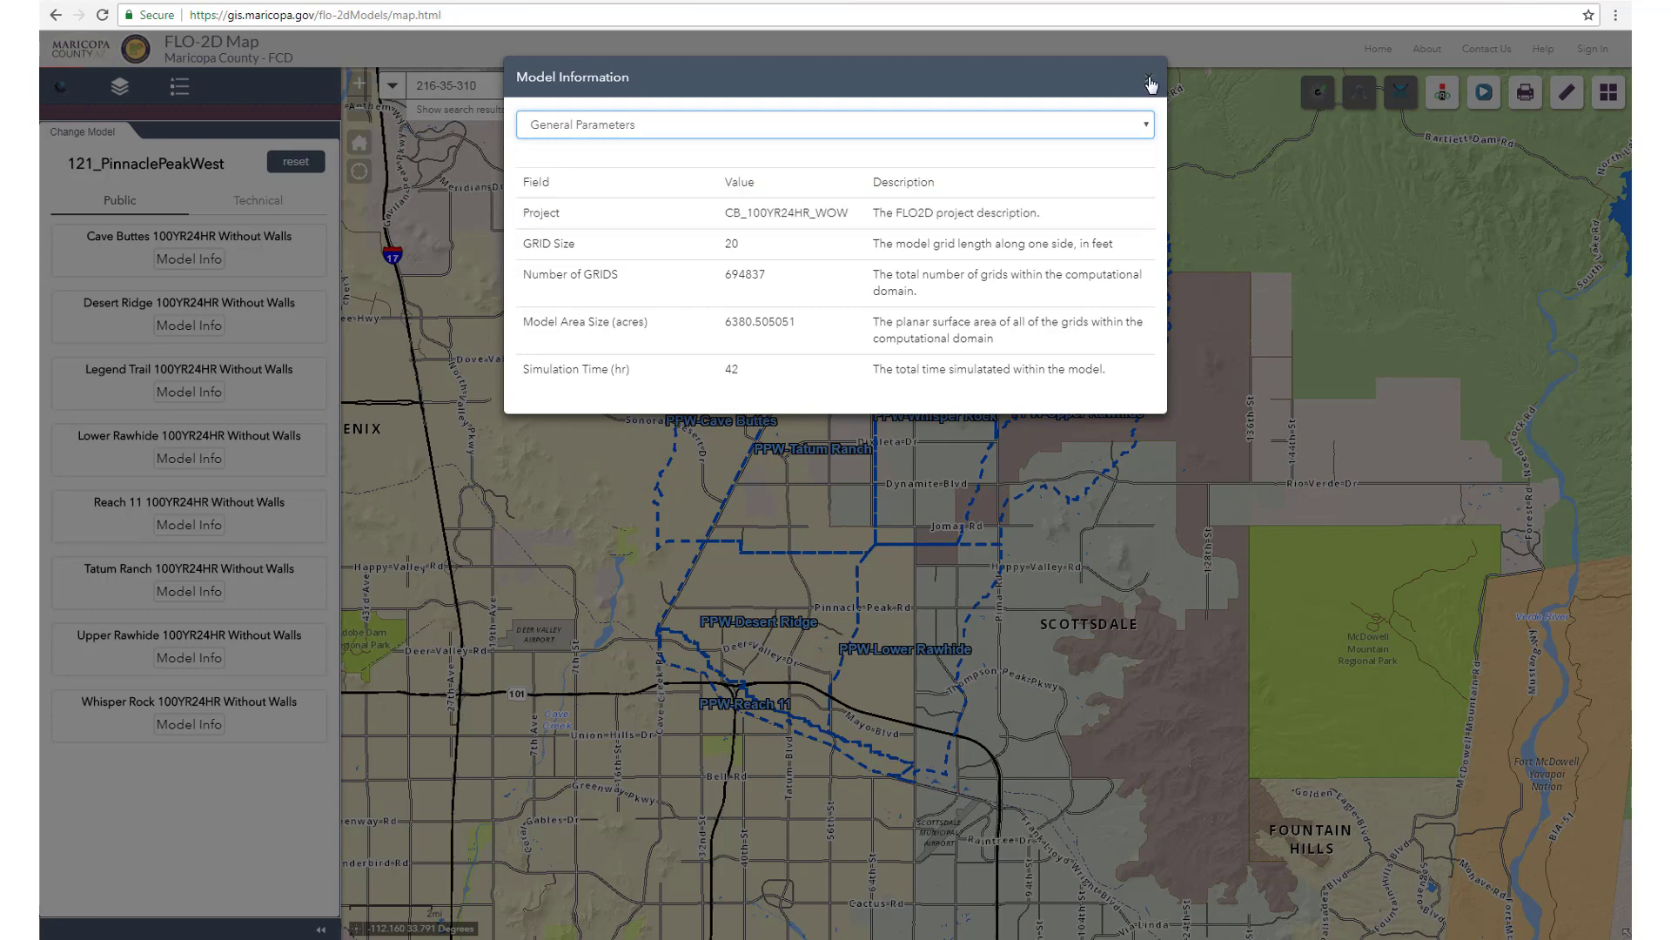
click(1151, 84)
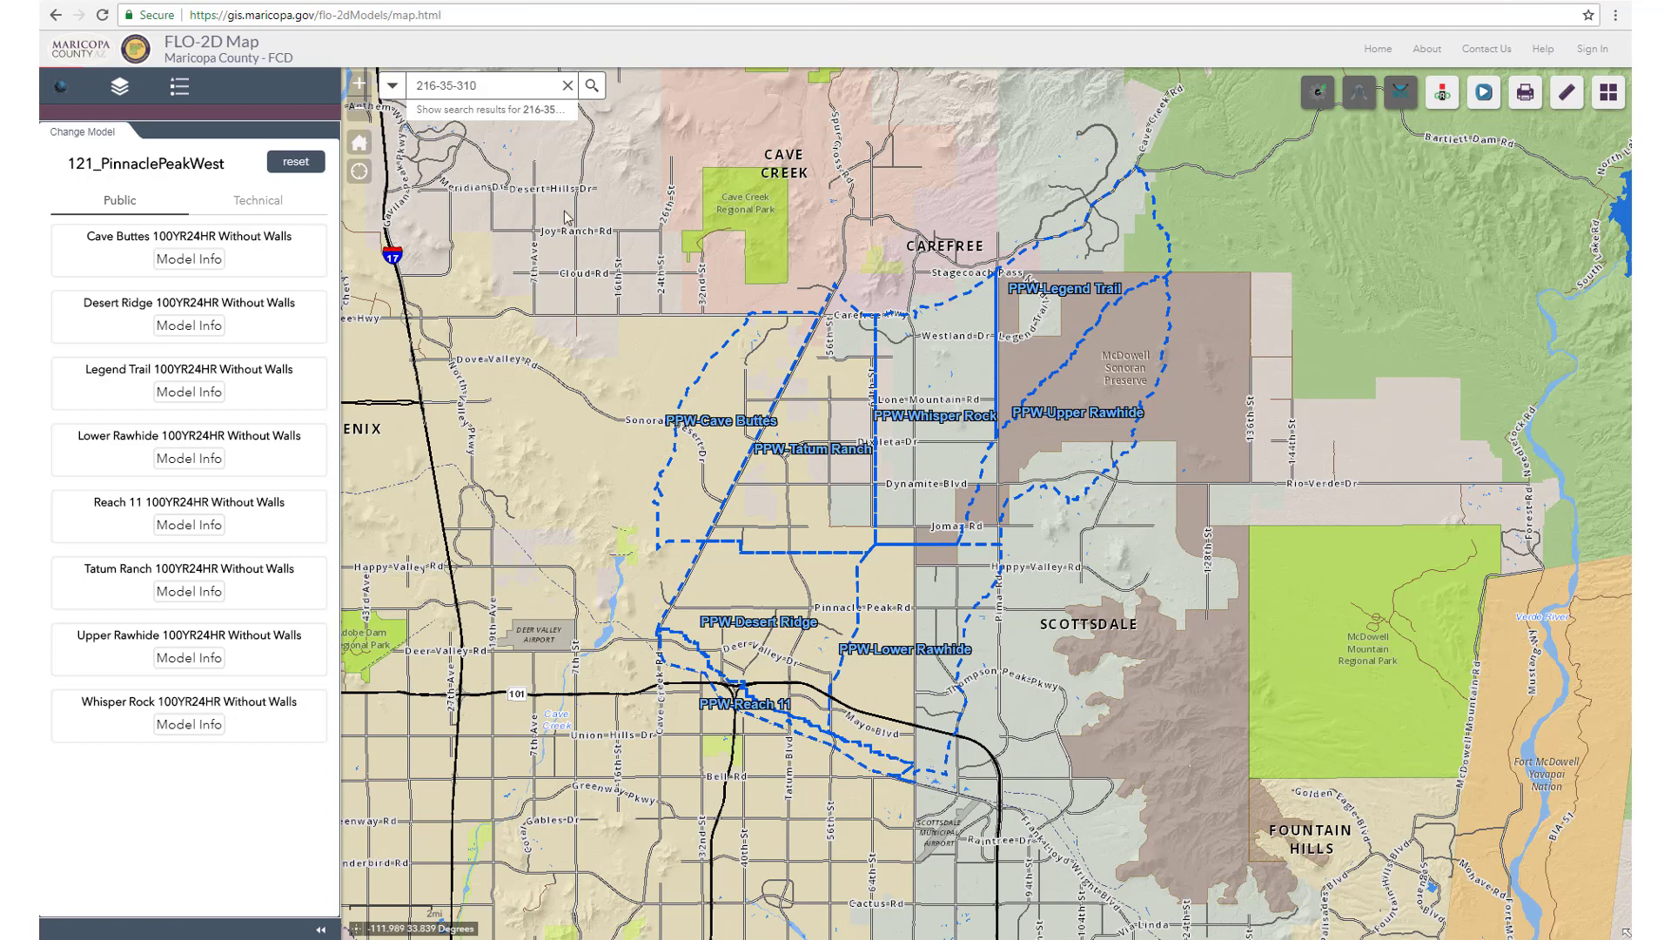
- Load the Cave Buttes 100YR24HR Without Walls model and locate parcel 216-35-310, closing the parcel's information window
click(300, 265)
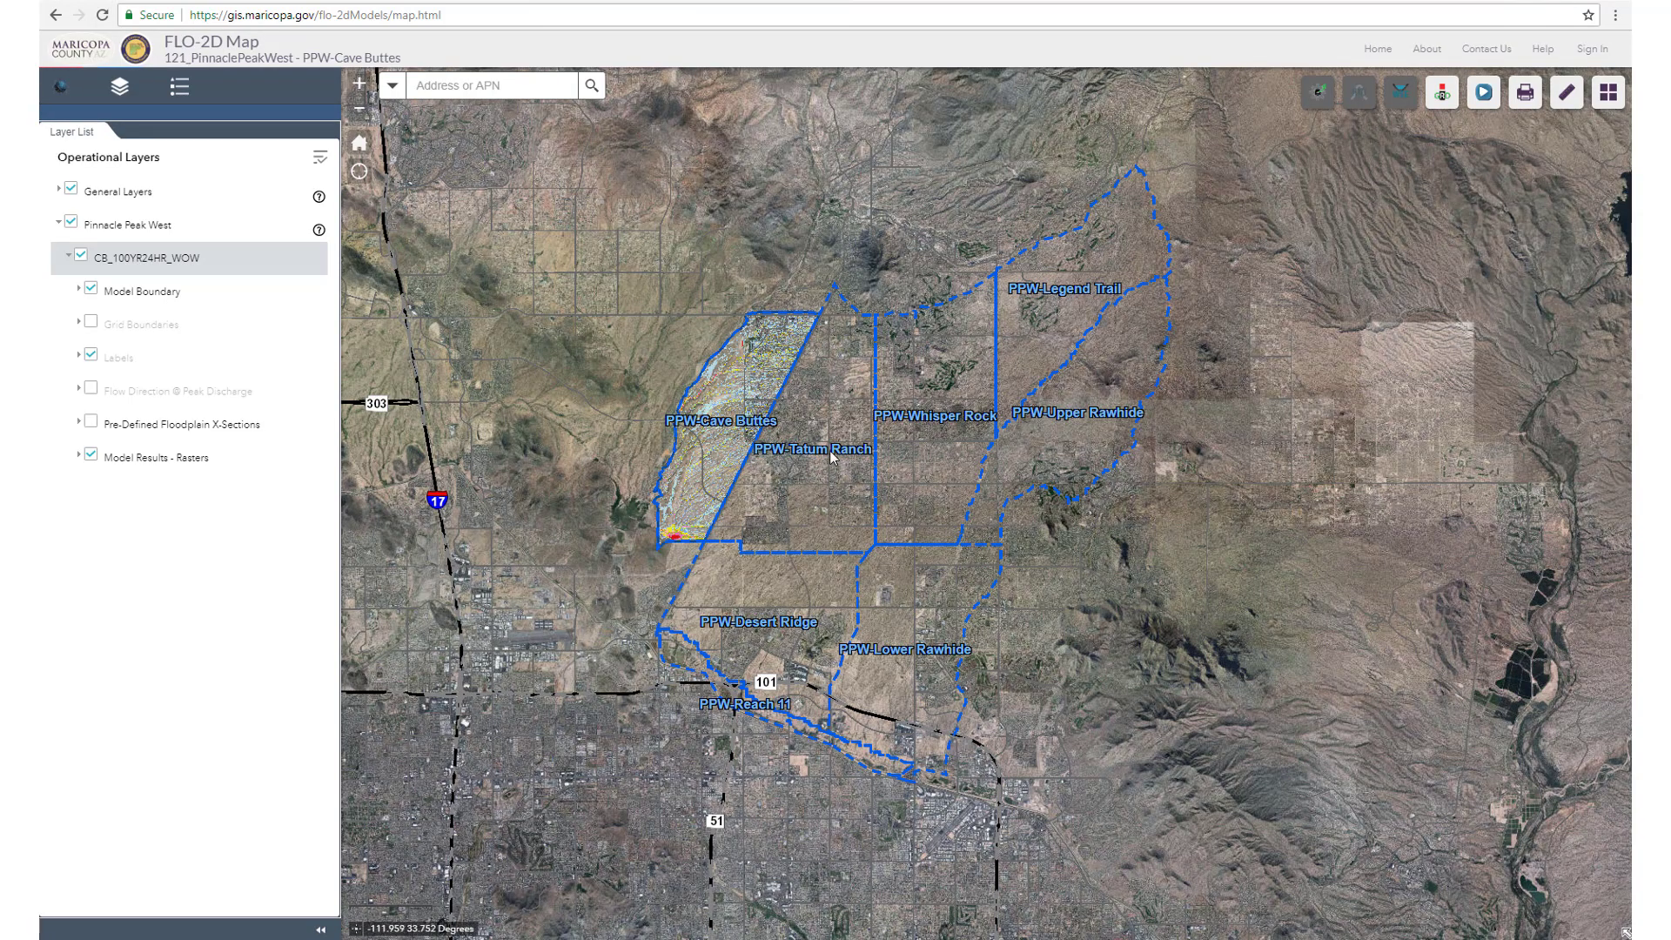
click(456, 88)
text(216-35)
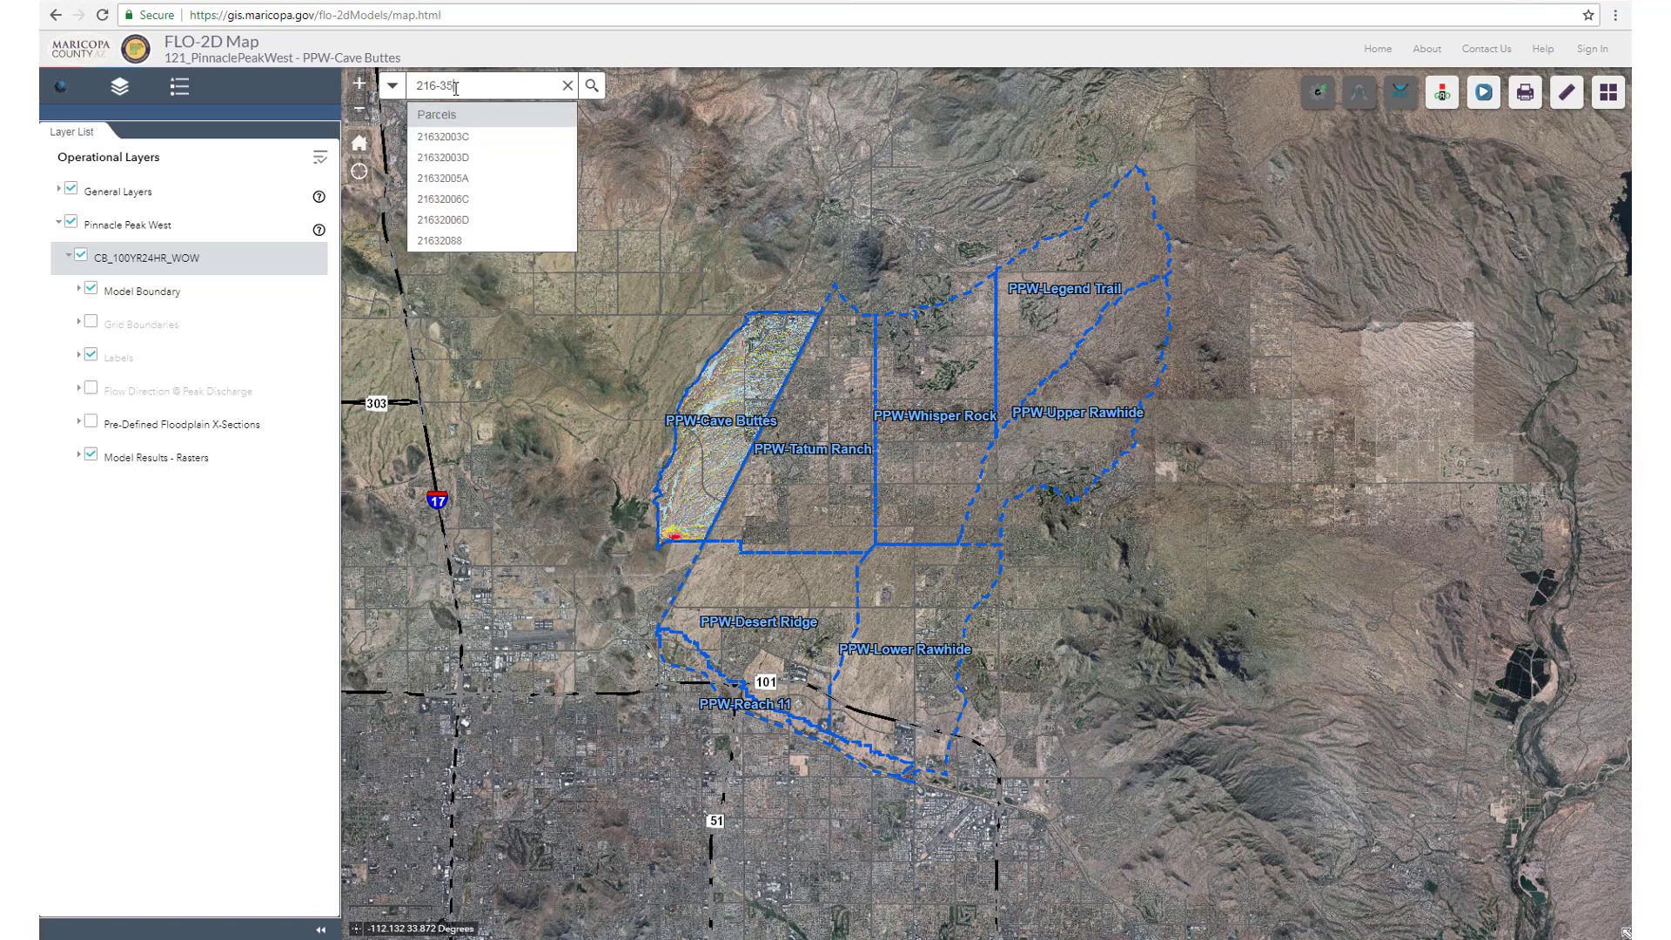
text(310)
click(593, 87)
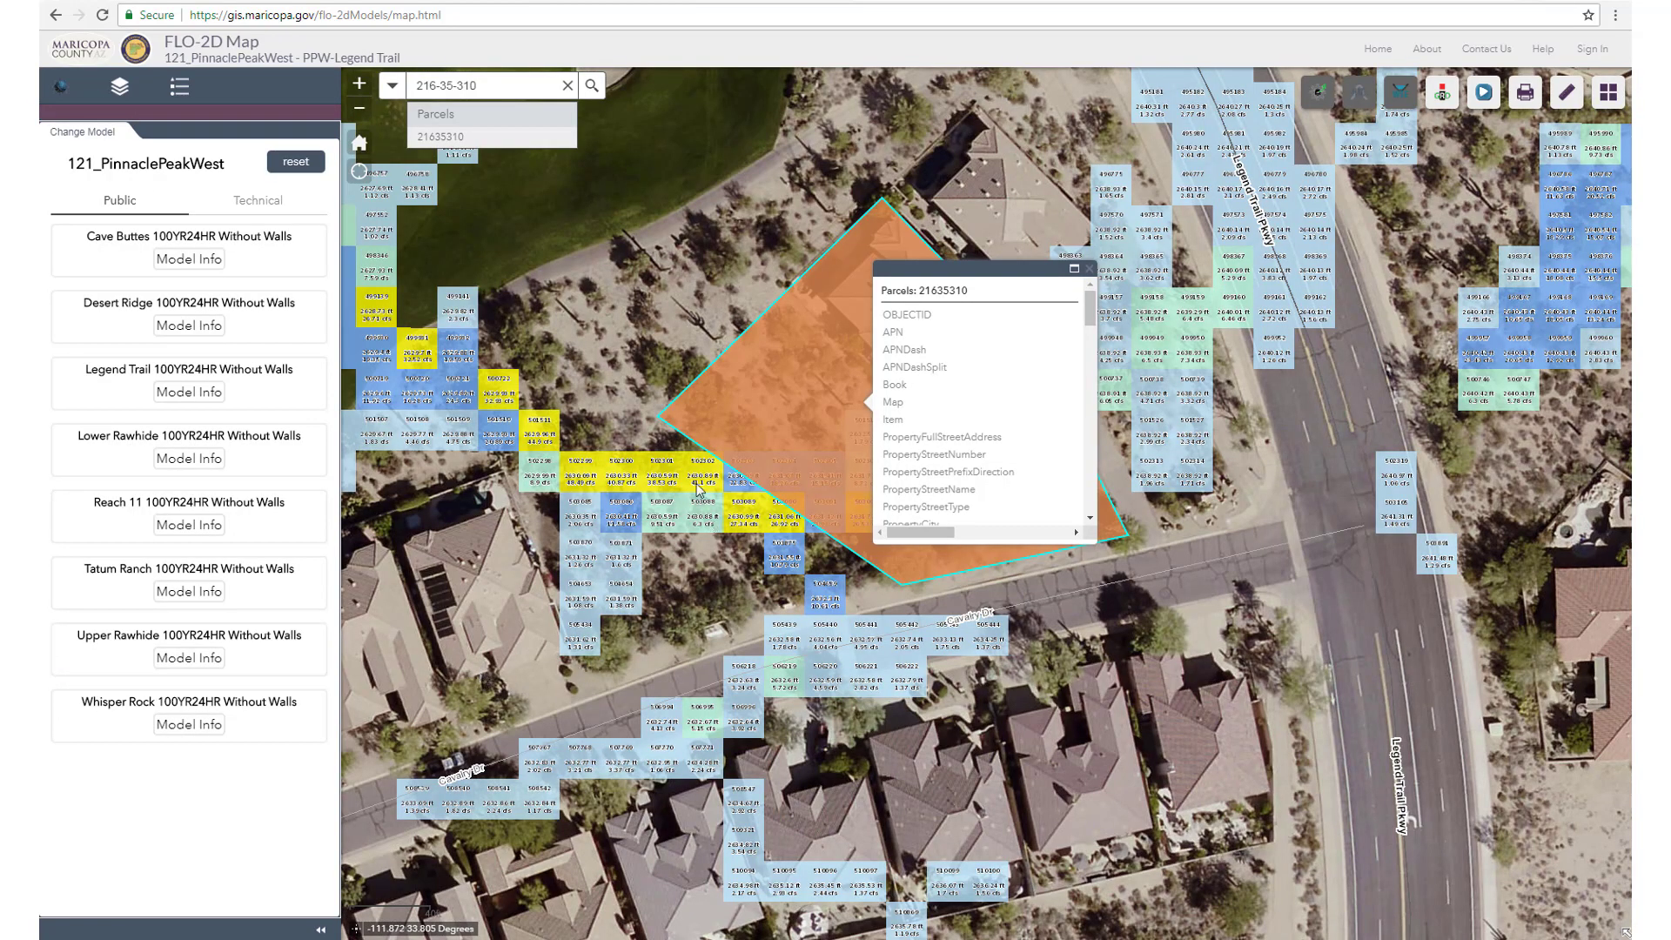
click(682, 336)
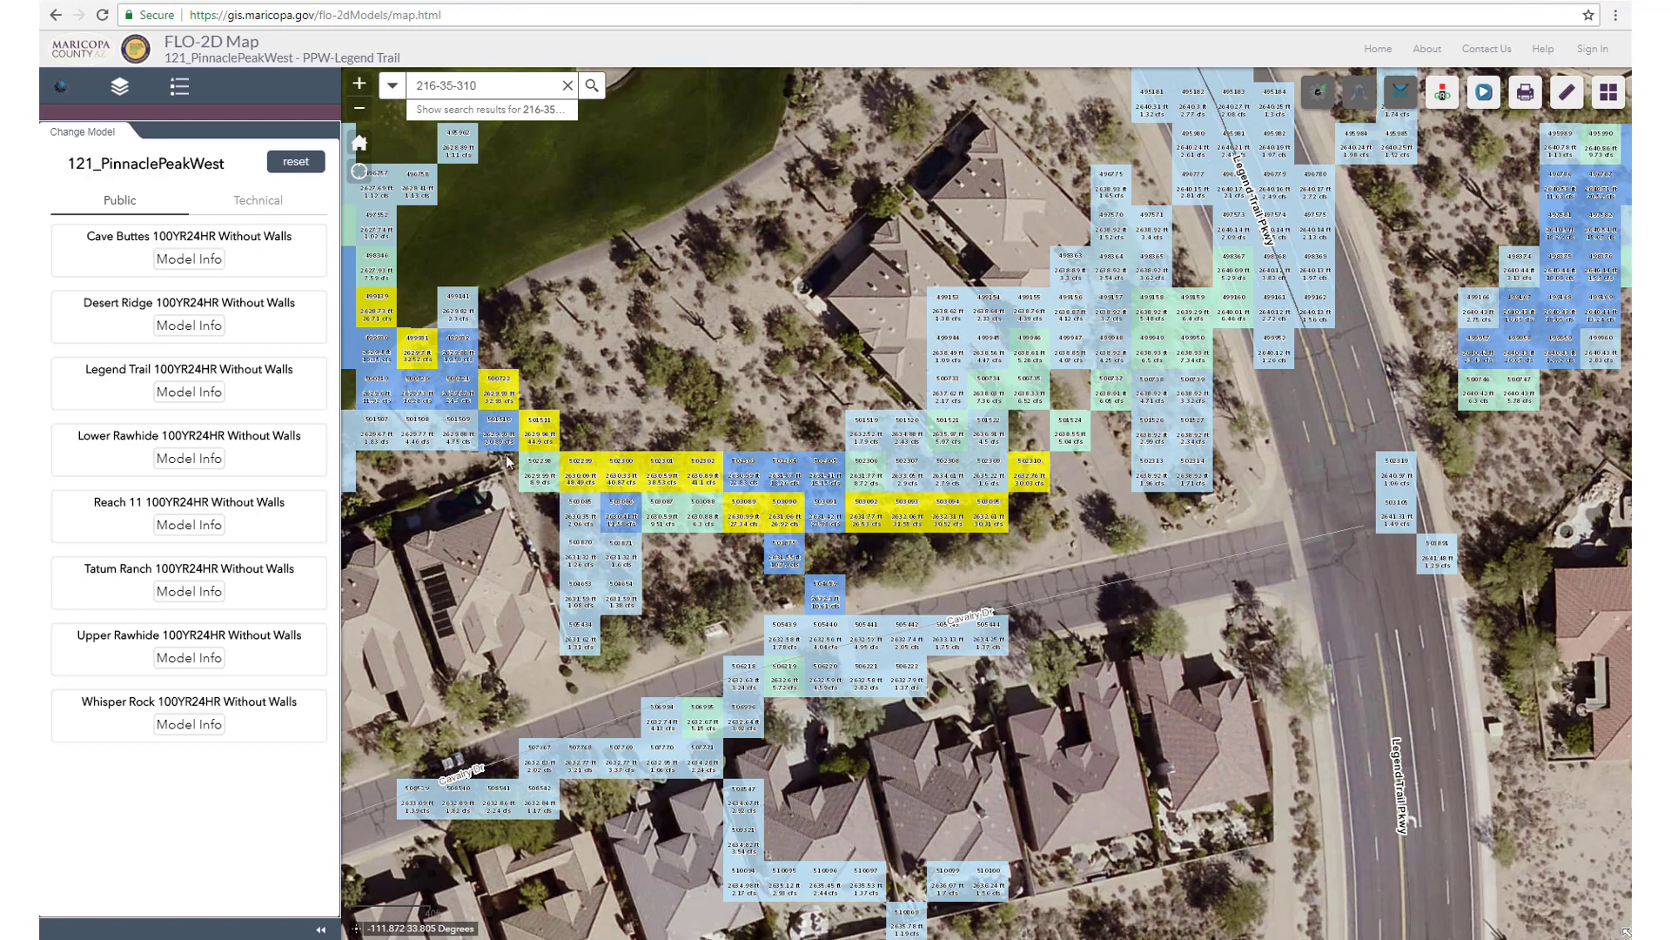
- Load the Legend Trail 100YR24HR Without Walls model and review the sublayers and options of the General Layers group
click(286, 388)
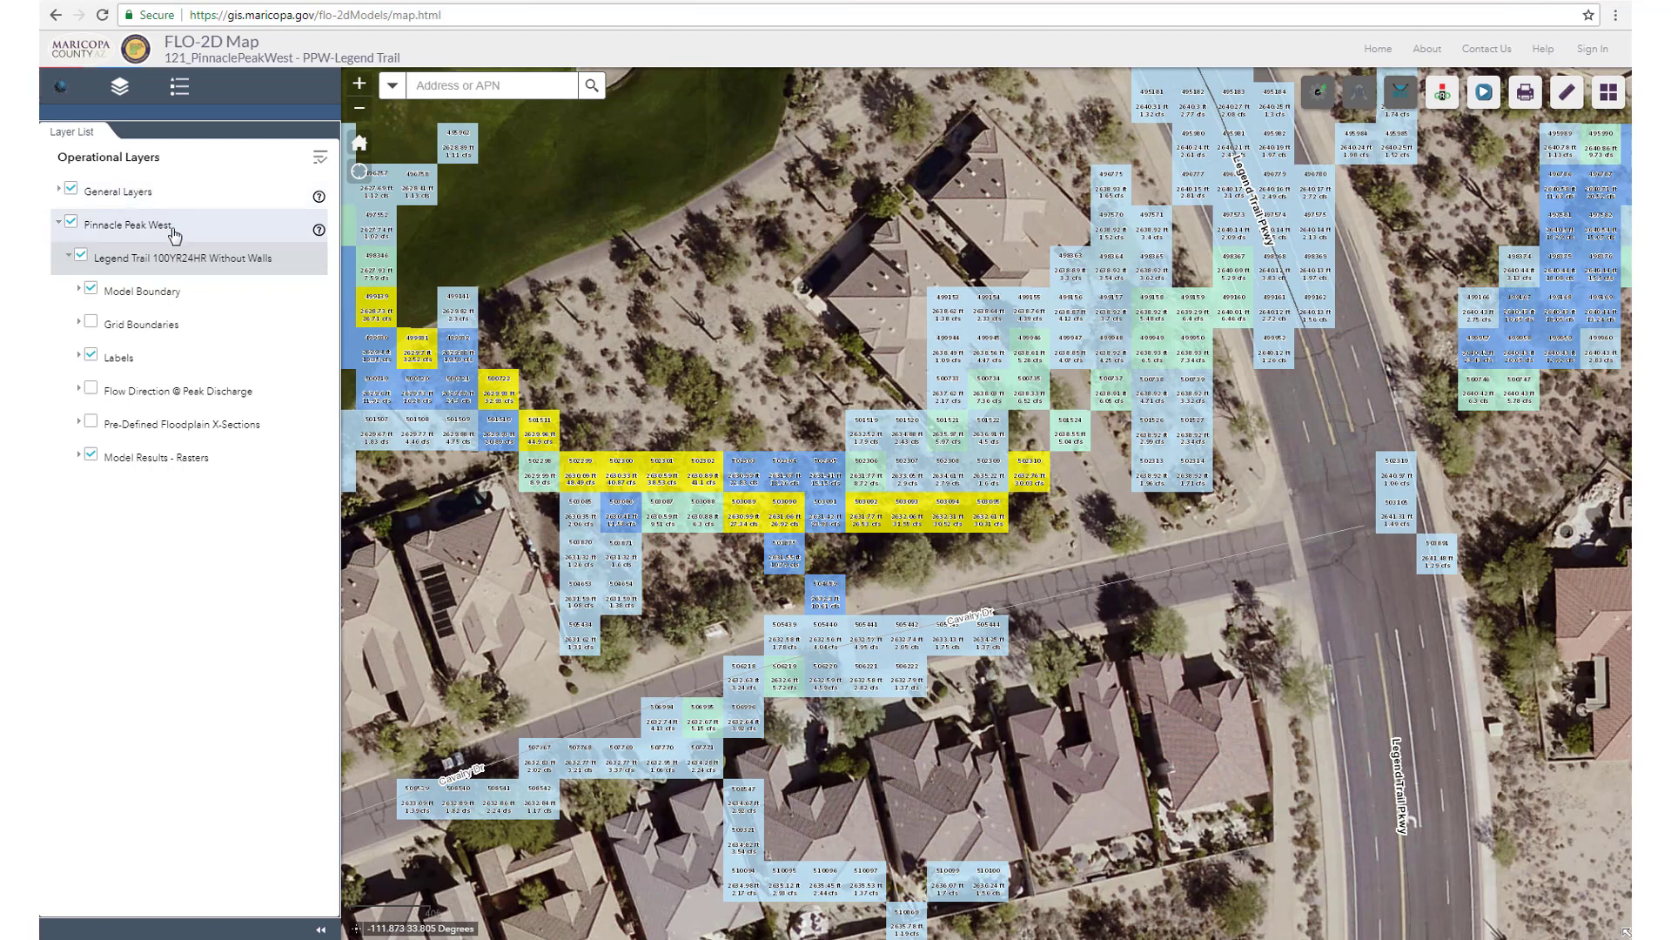
click(60, 190)
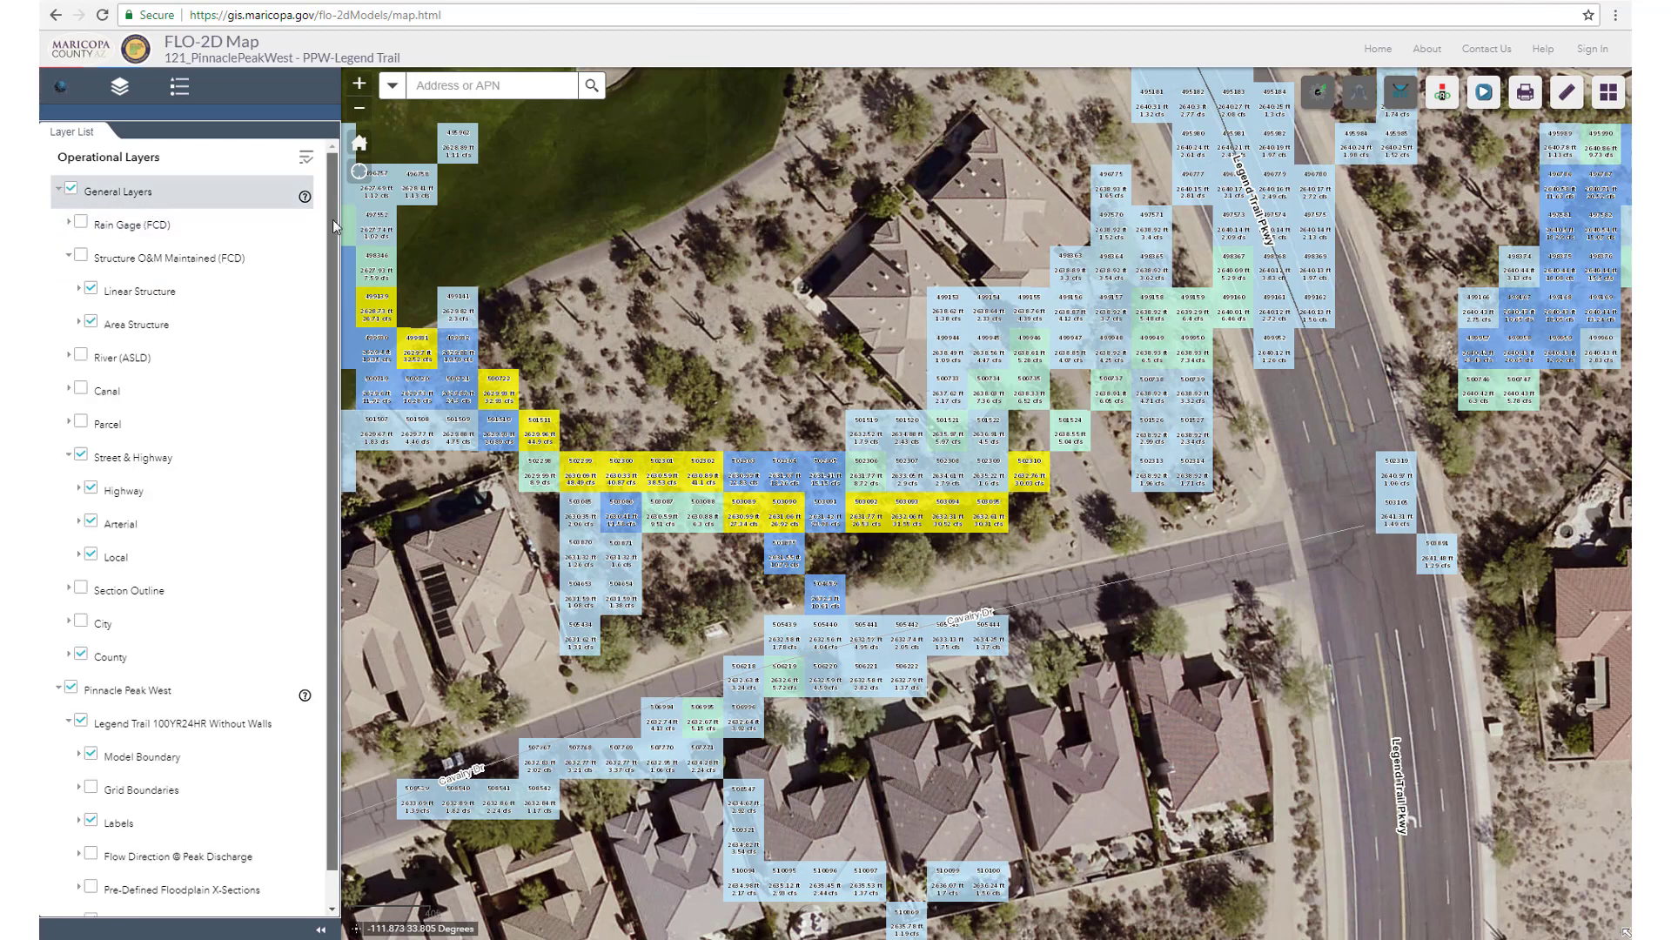
mouse_move(332, 219)
mouse_down()
mouse_move(321, 290)
mouse_move(326, 207)
mouse_up()
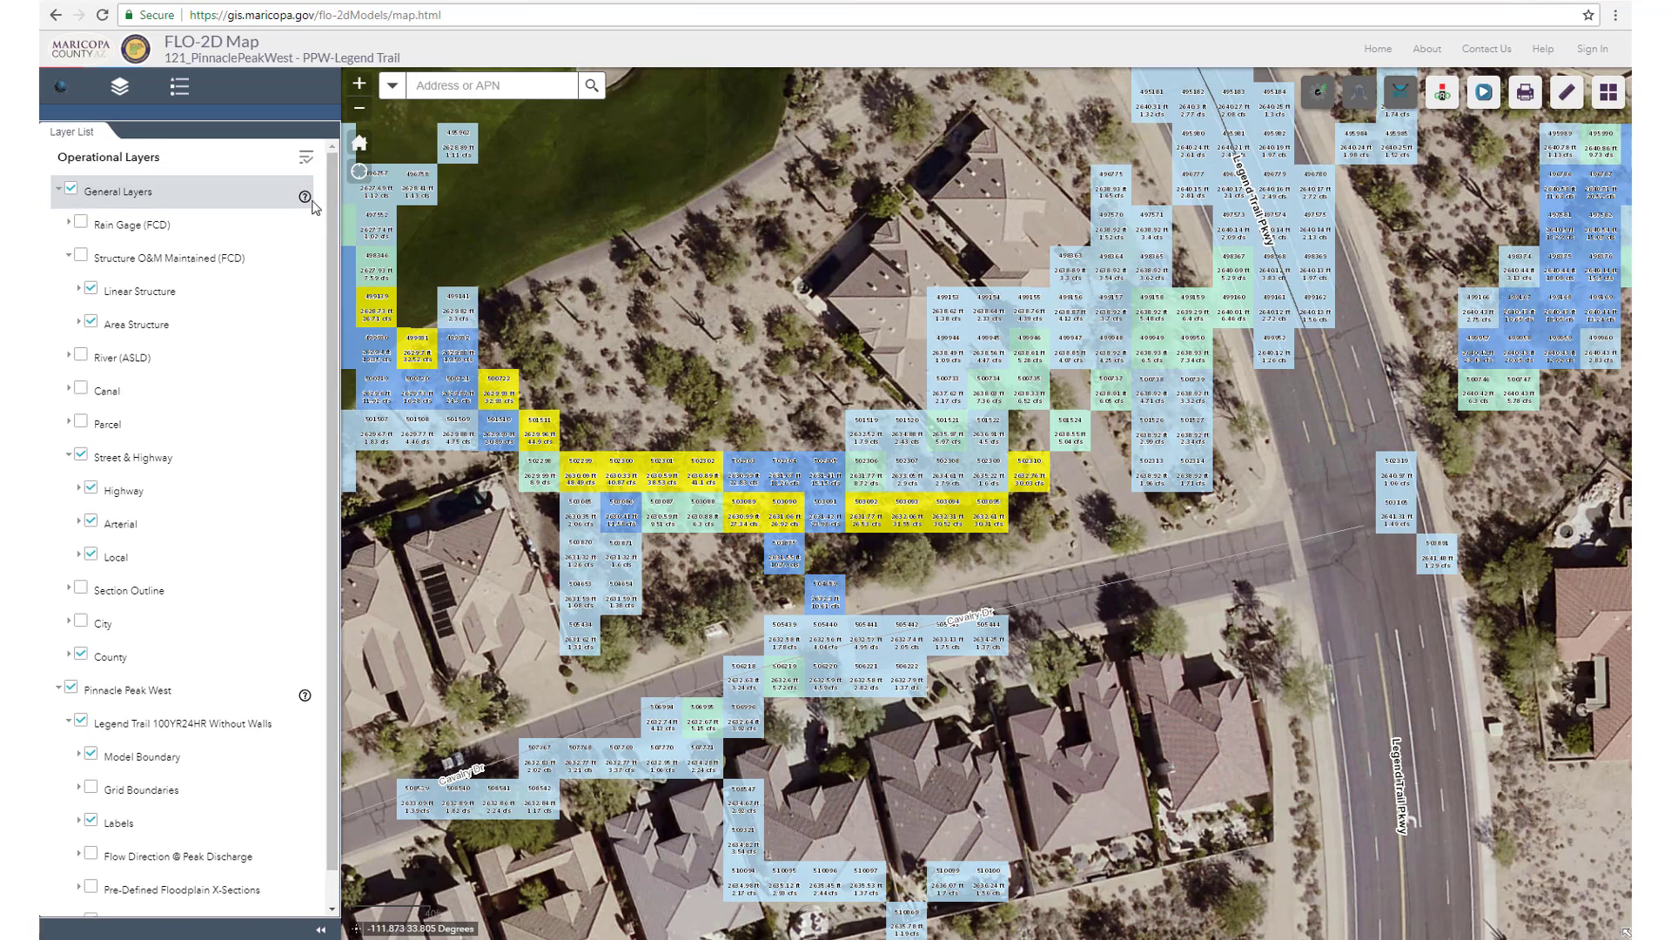
click(305, 198)
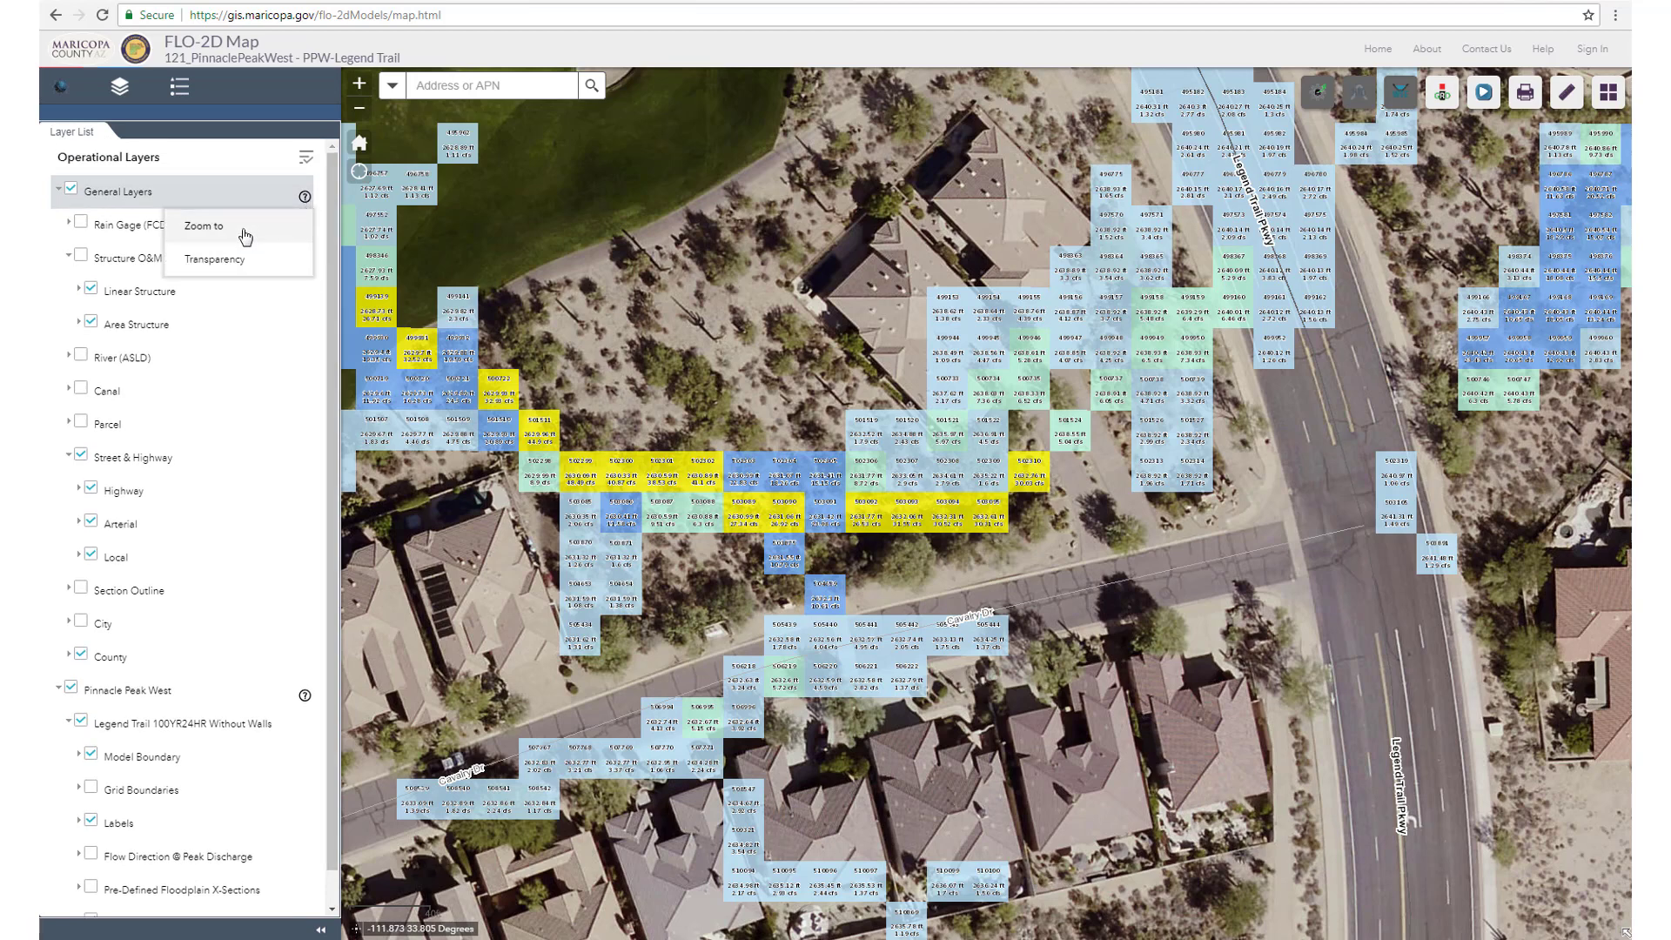
click(305, 198)
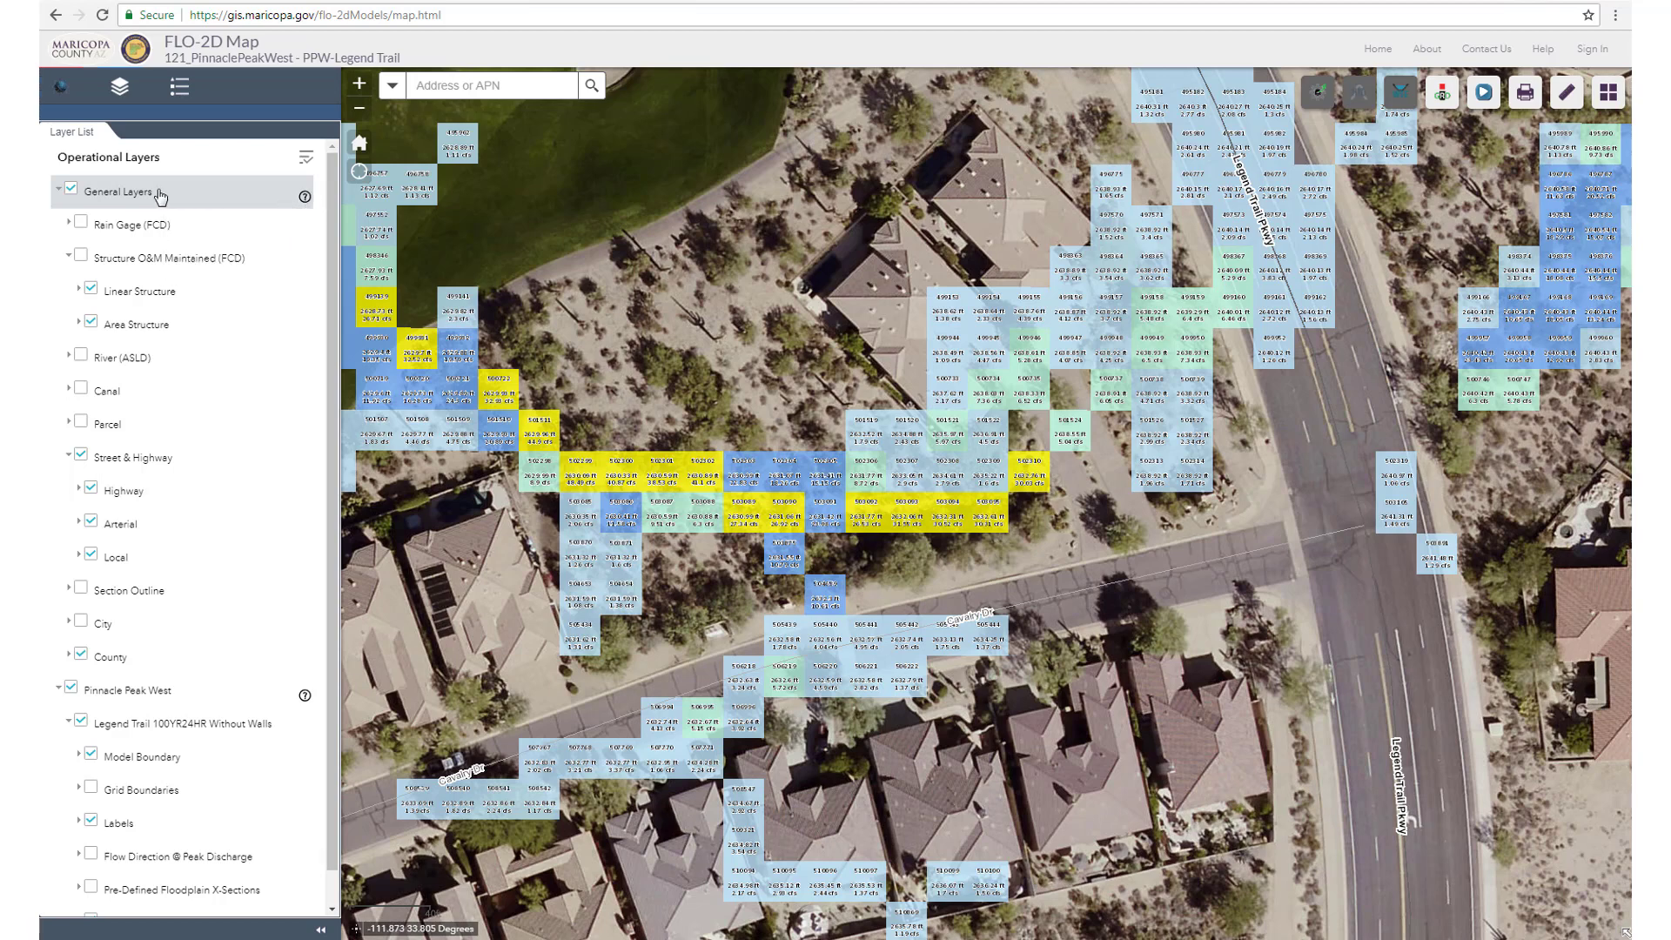
click(61, 193)
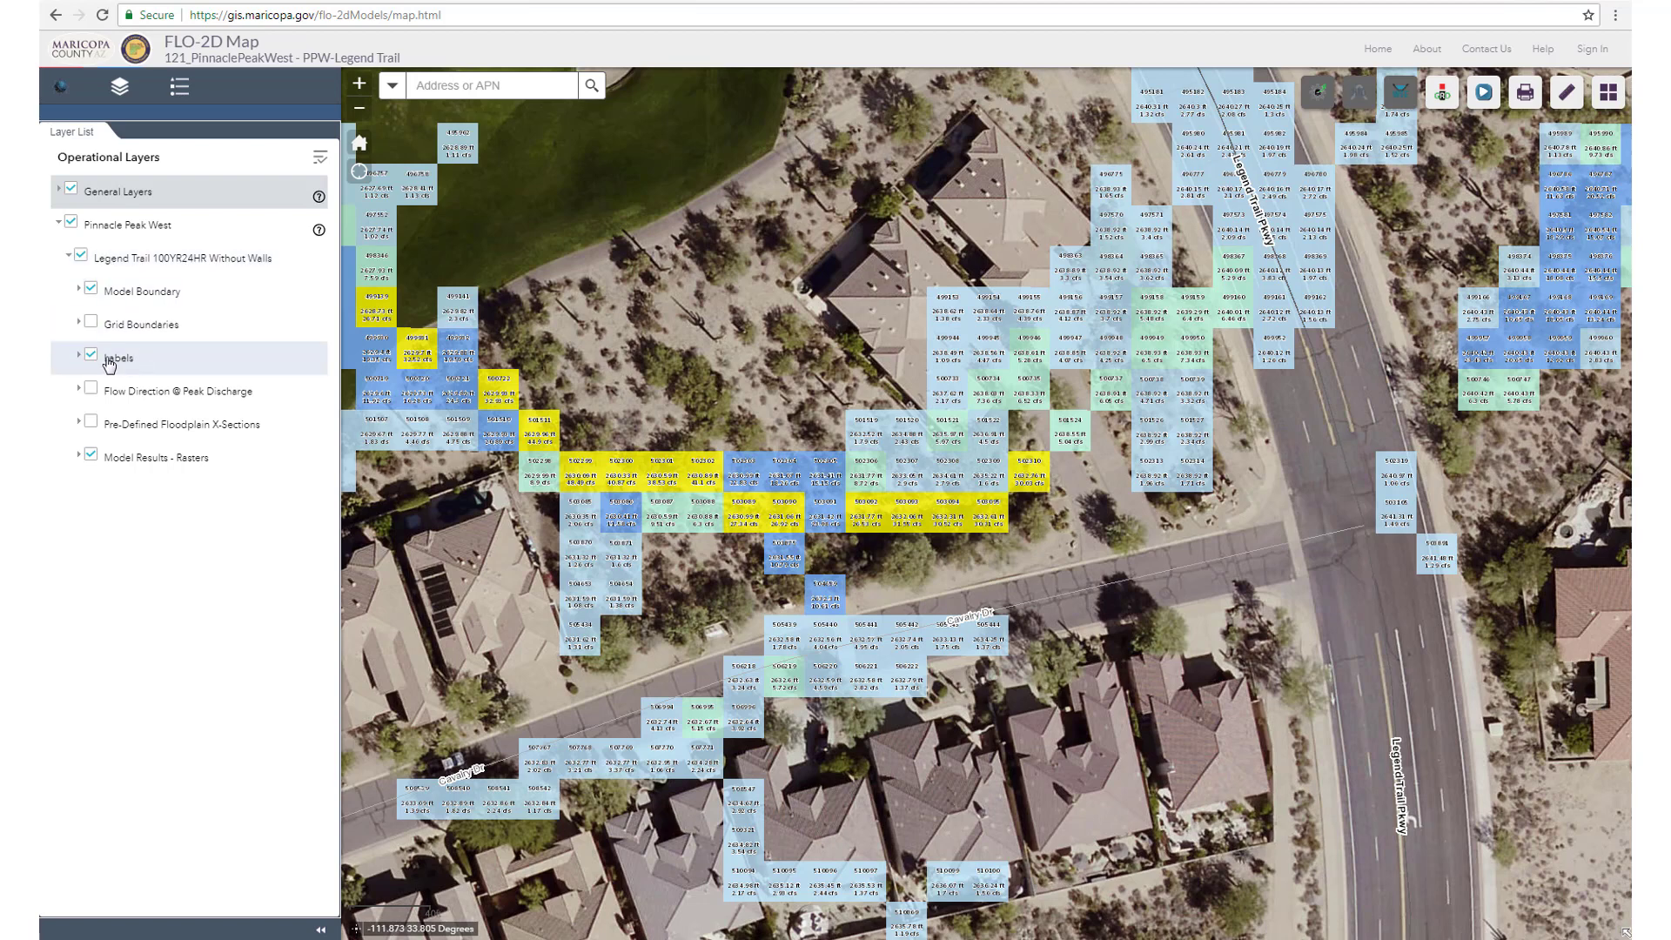
- Expand the model's Labels group and examine how its label layers display at different map scales around the parcel
click(78, 359)
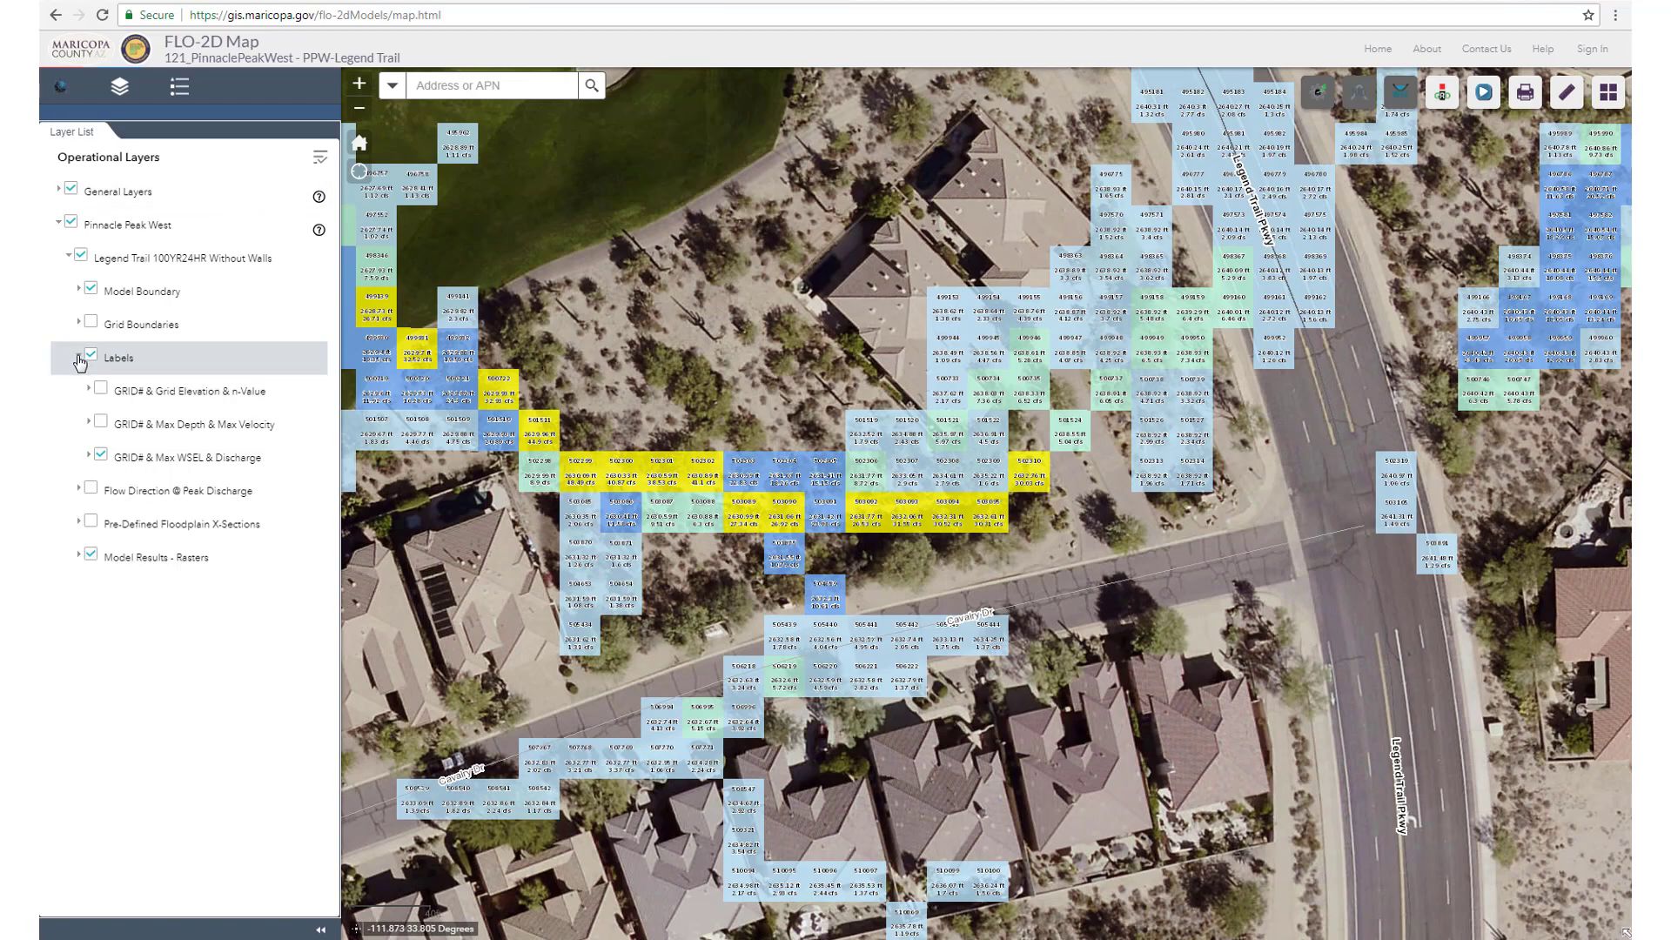
scroll(571, 504, up, 1)
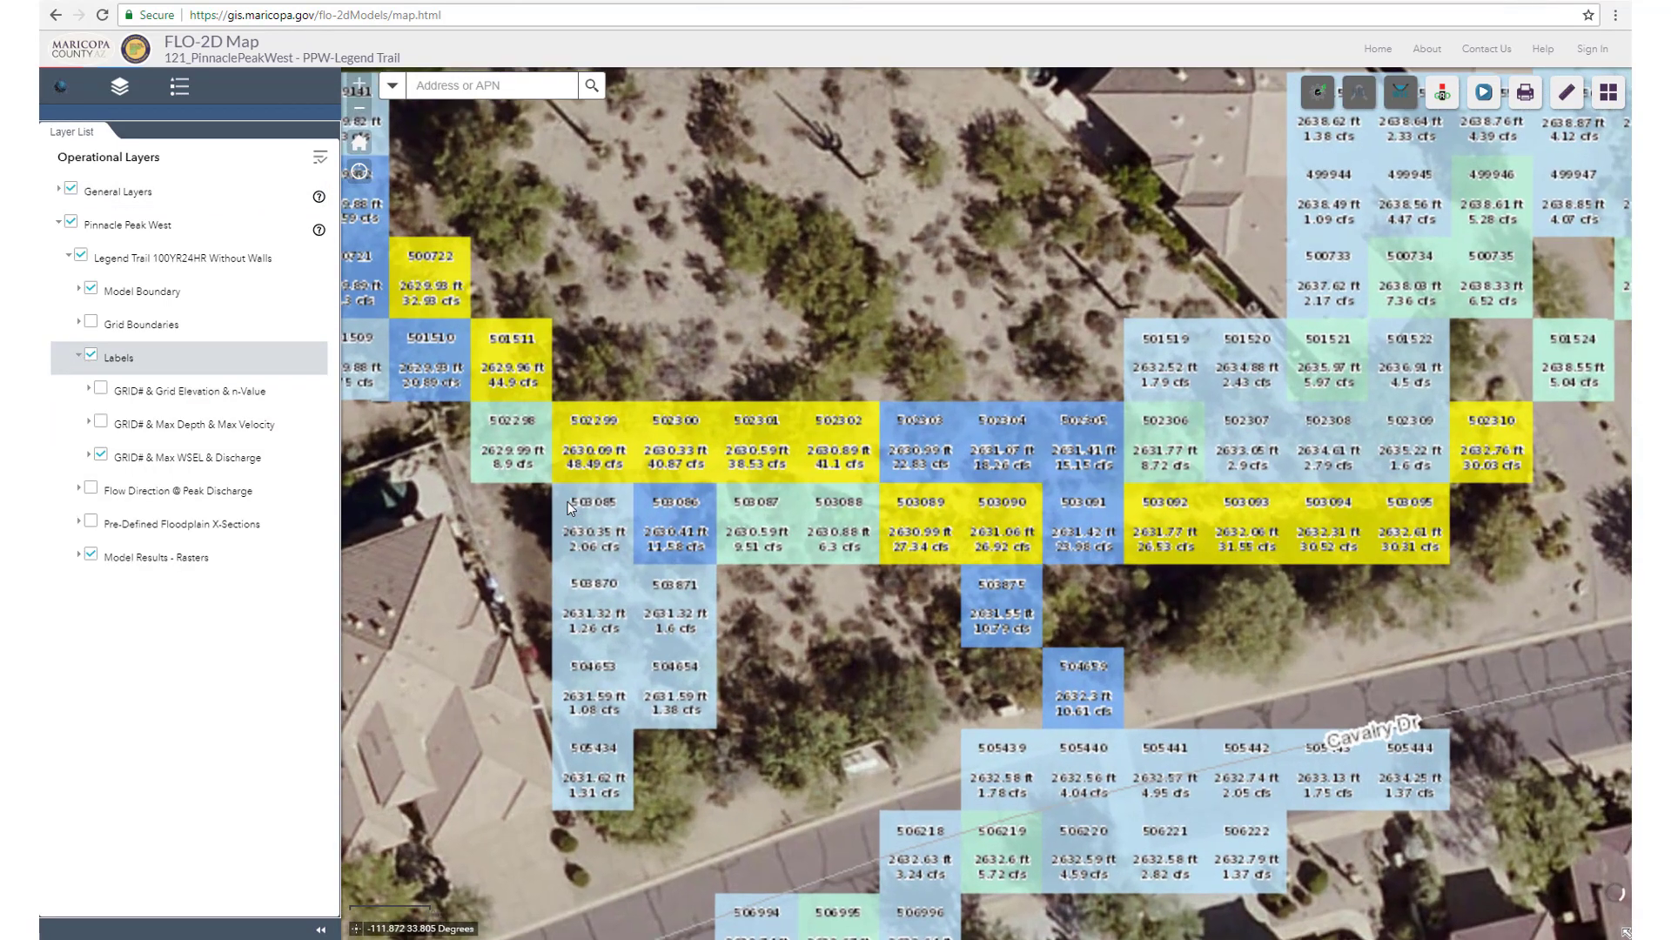
scroll(566, 503, down, 4)
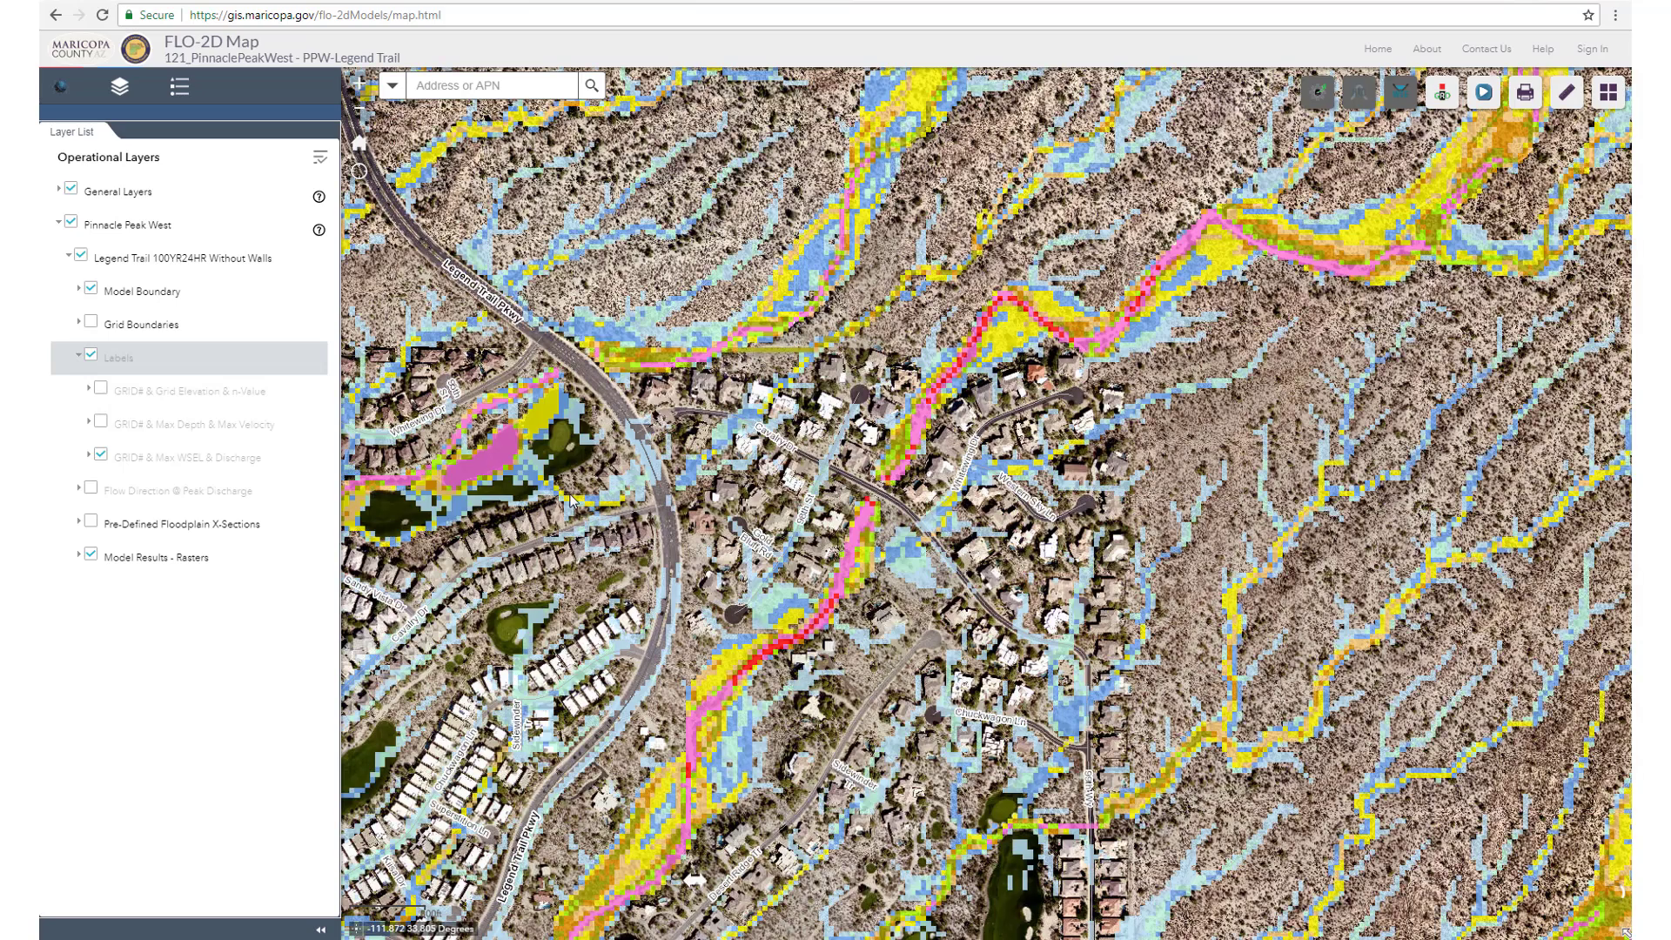
scroll(572, 500, up, 4)
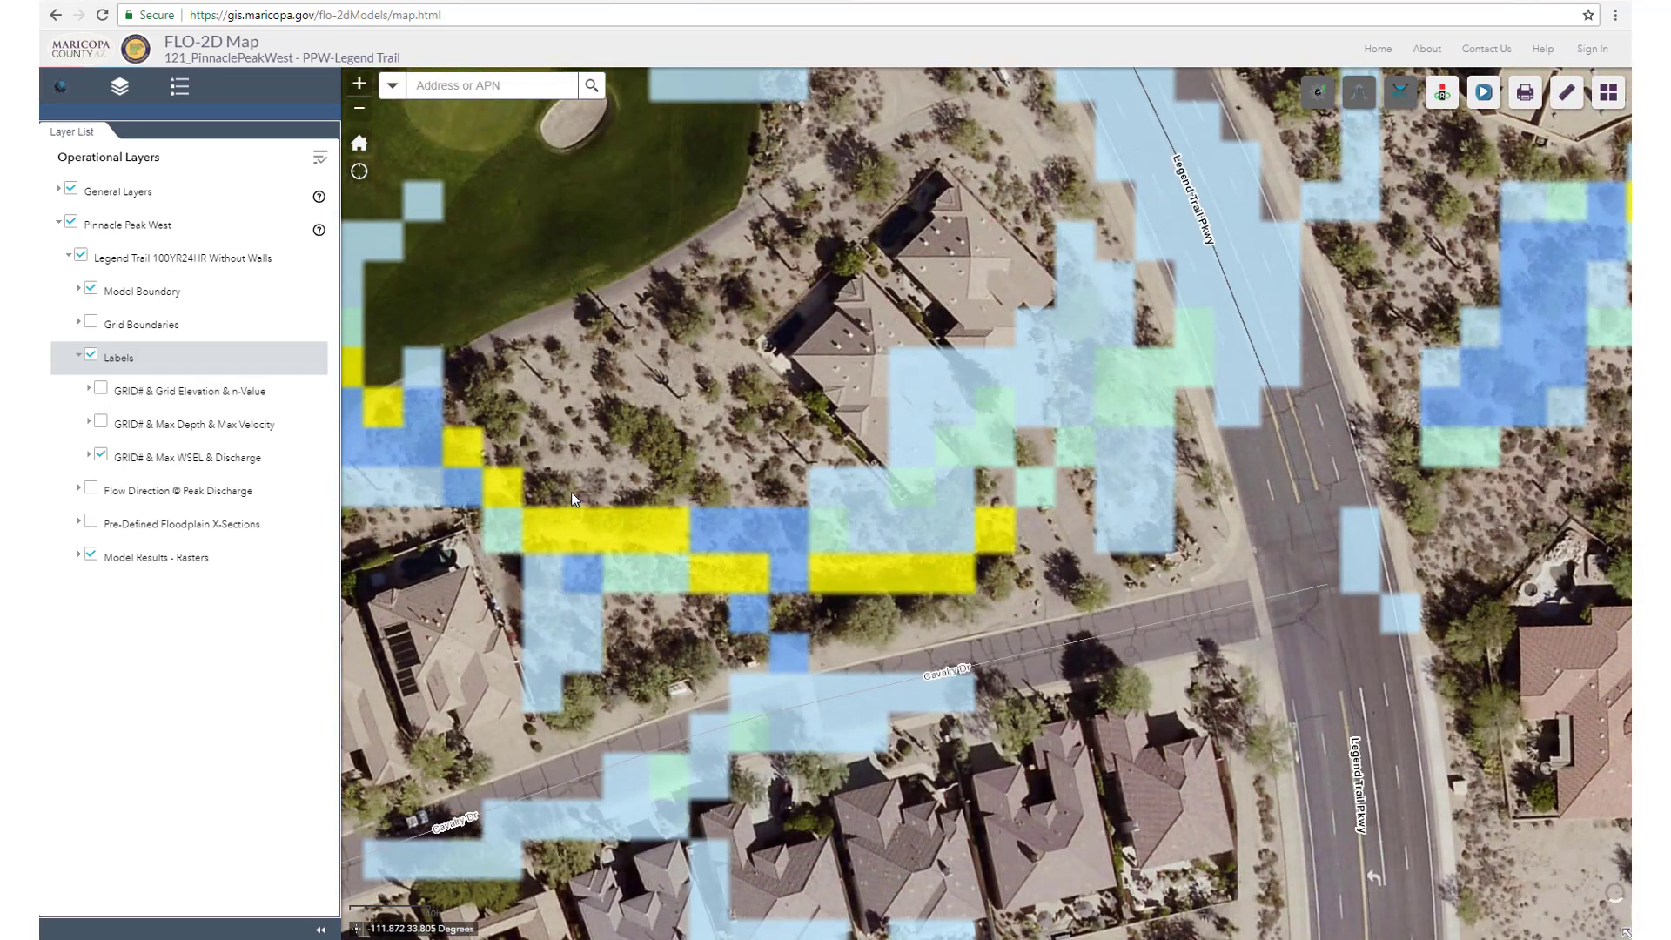
- Show the Pre-Defined Floodplain X-Sections and Flow Direction @ Peak Discharge layers, with the Labels group collapsed and turned off
click(91, 358)
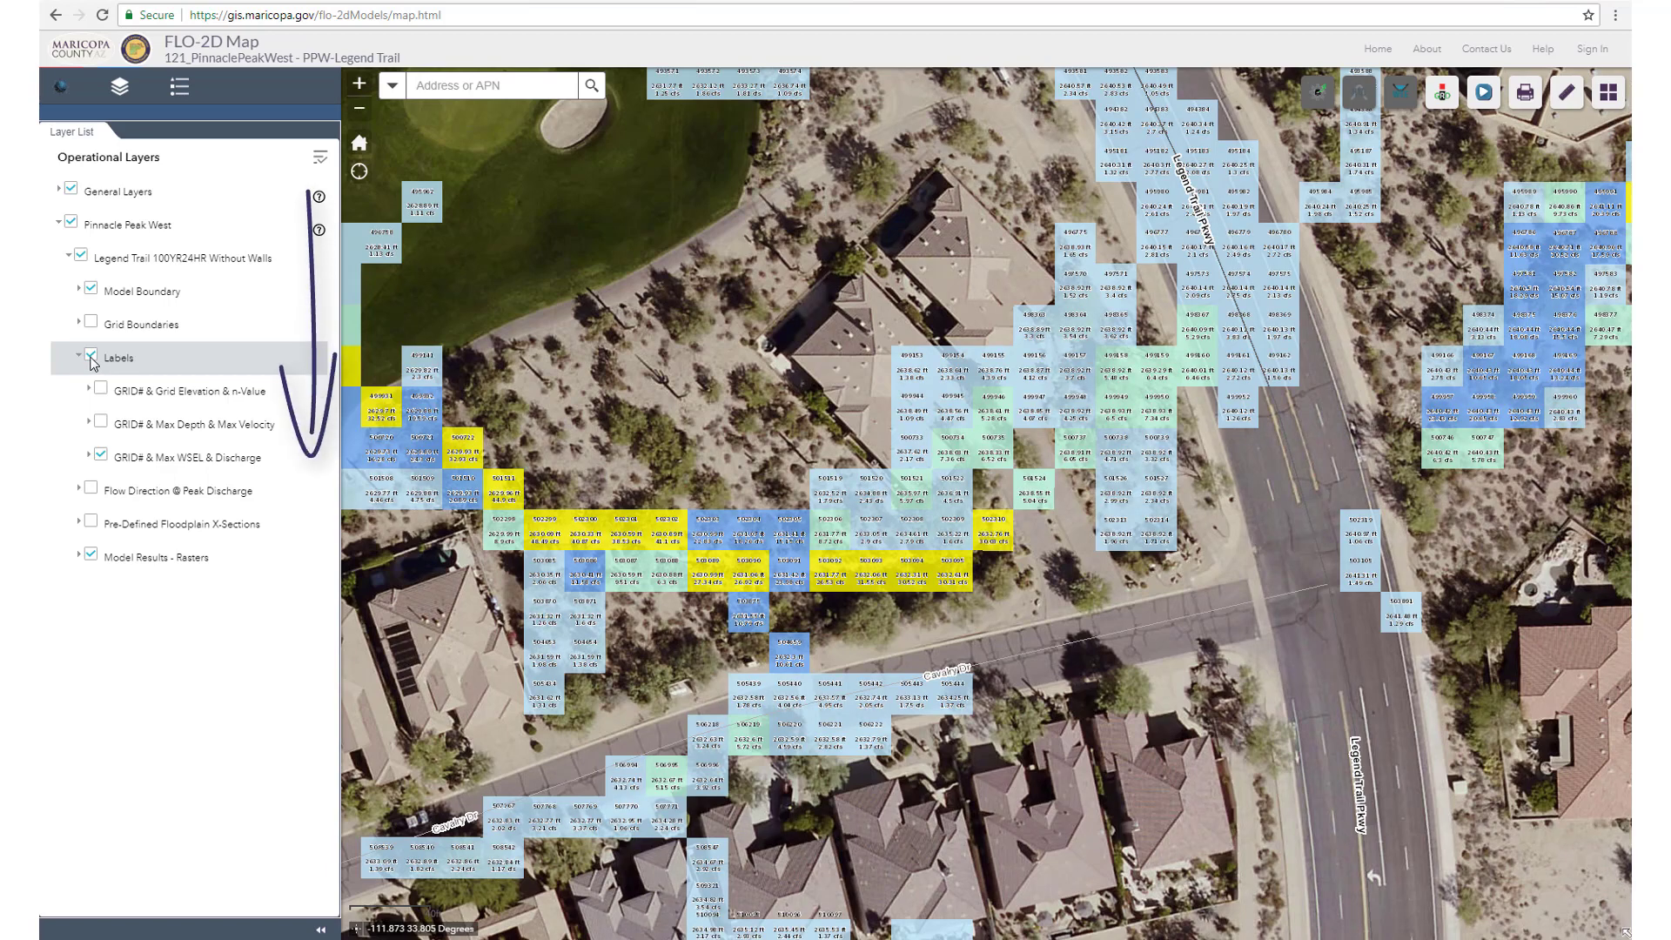
click(78, 358)
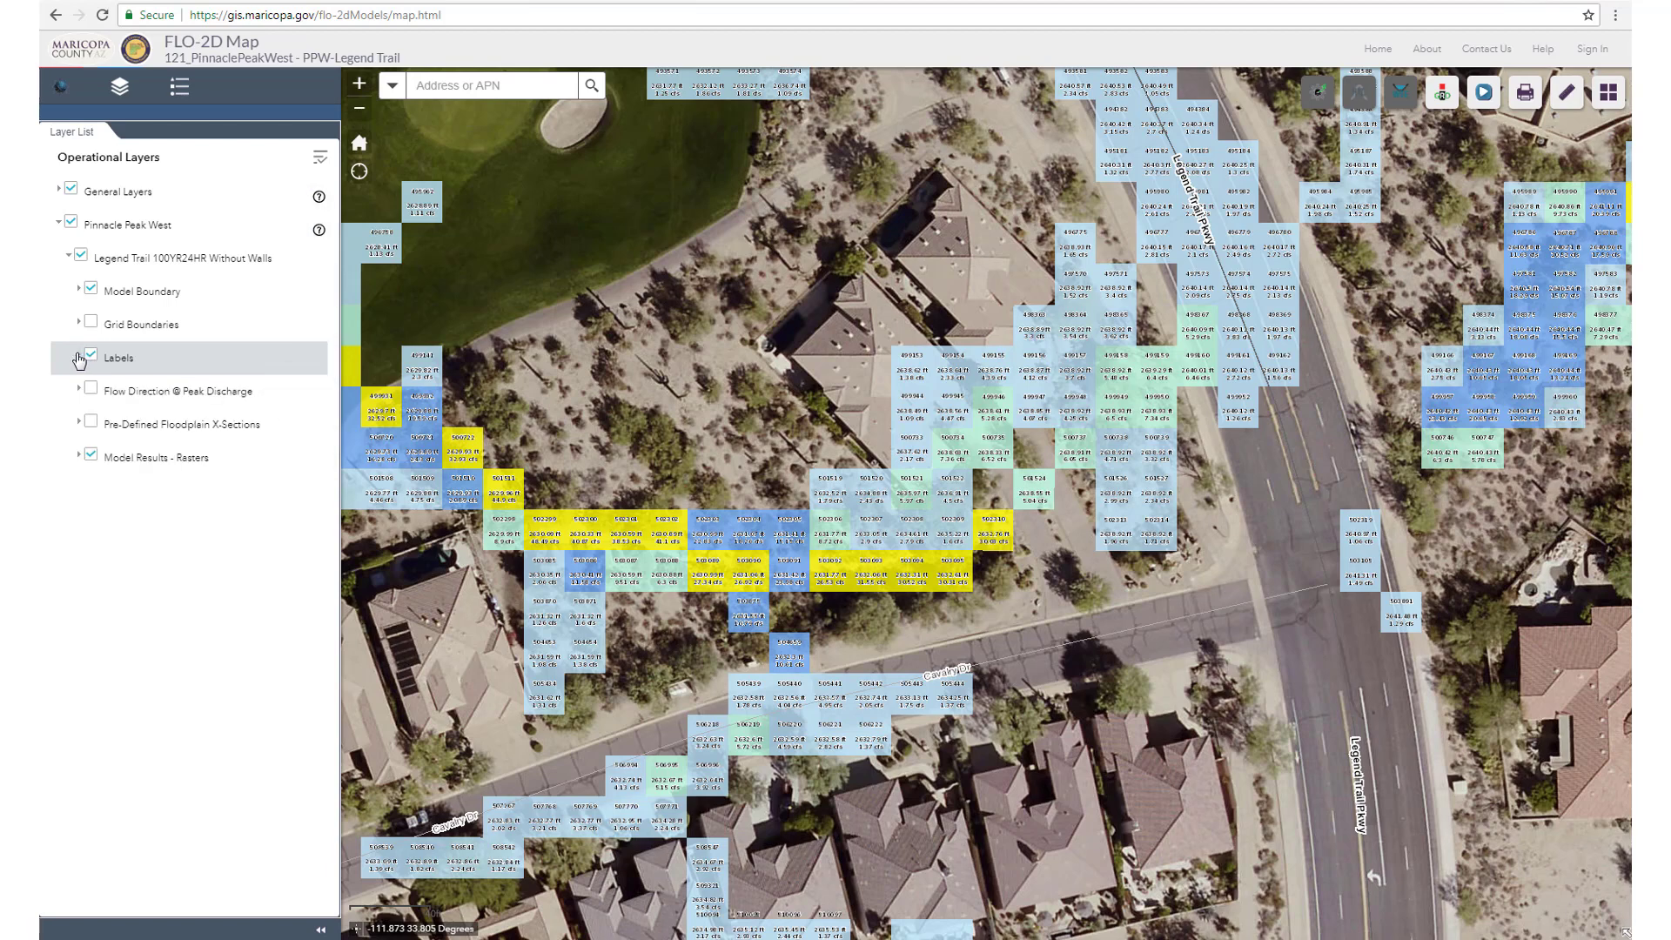
click(91, 424)
scroll(799, 467, down, 1)
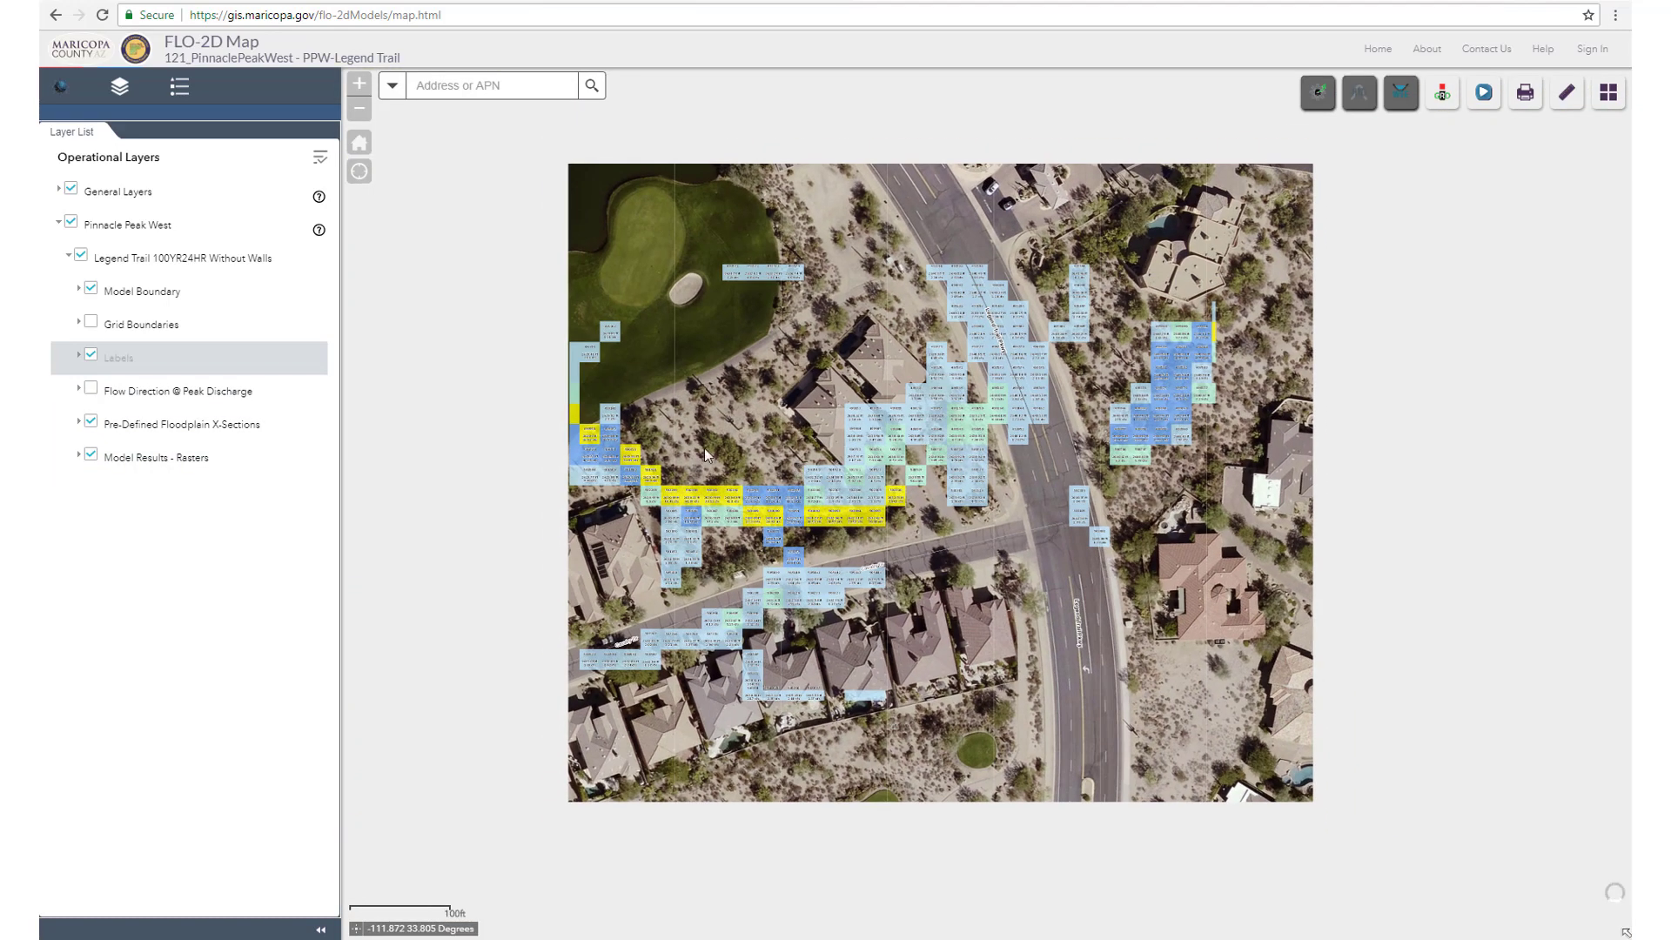
click(101, 393)
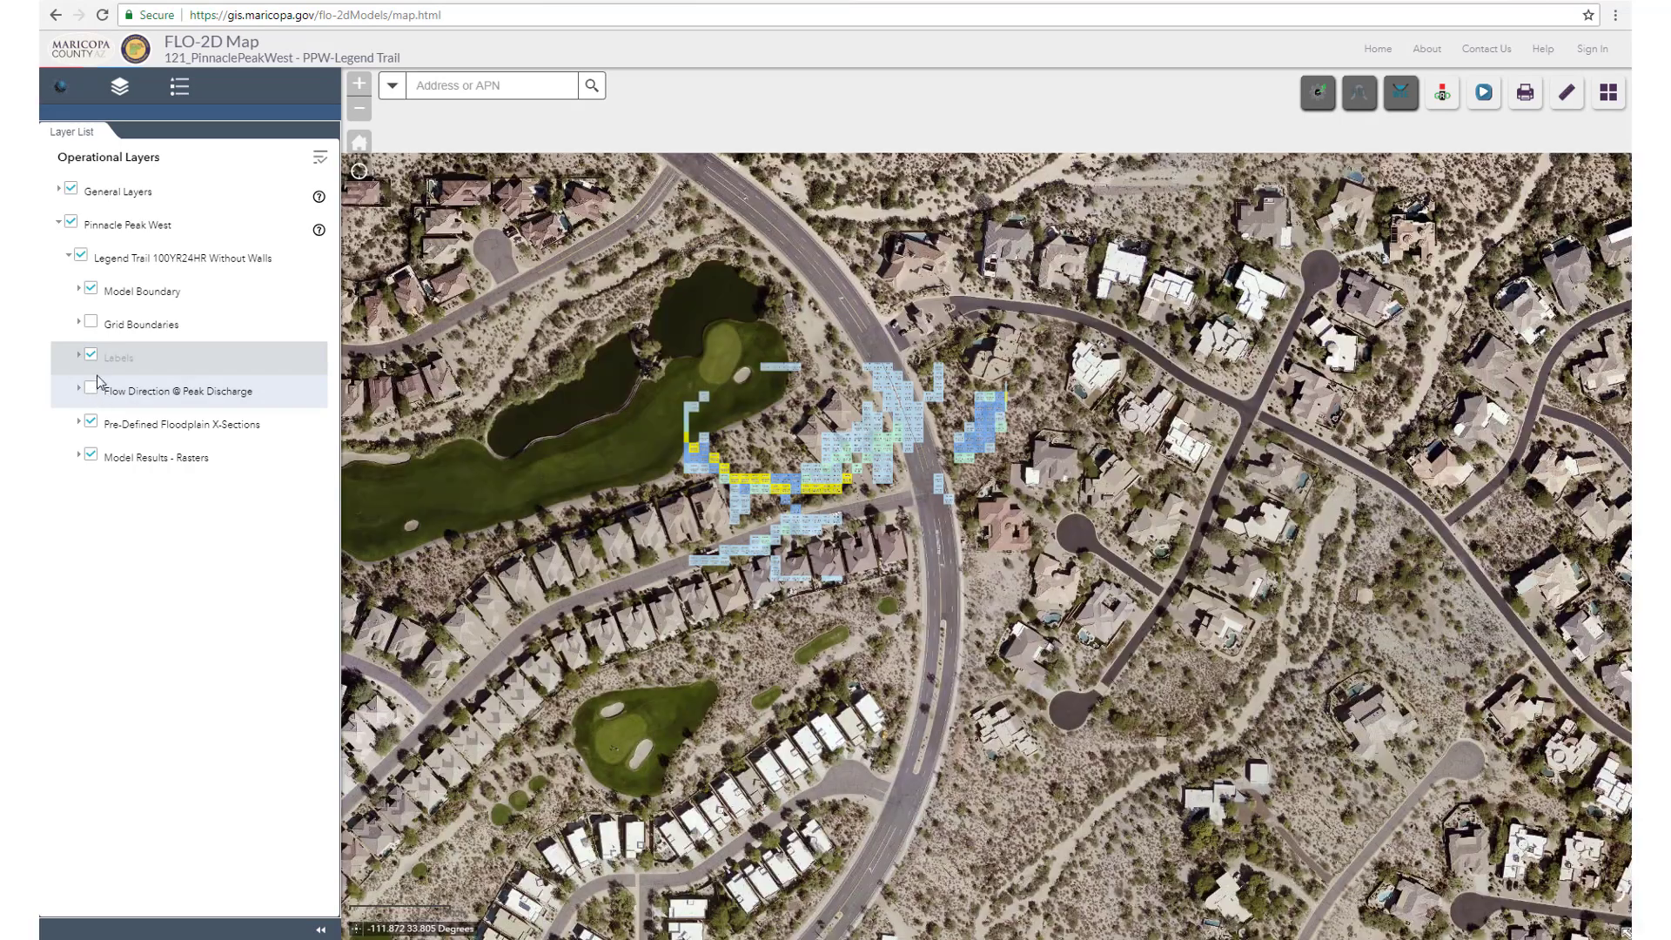
click(94, 359)
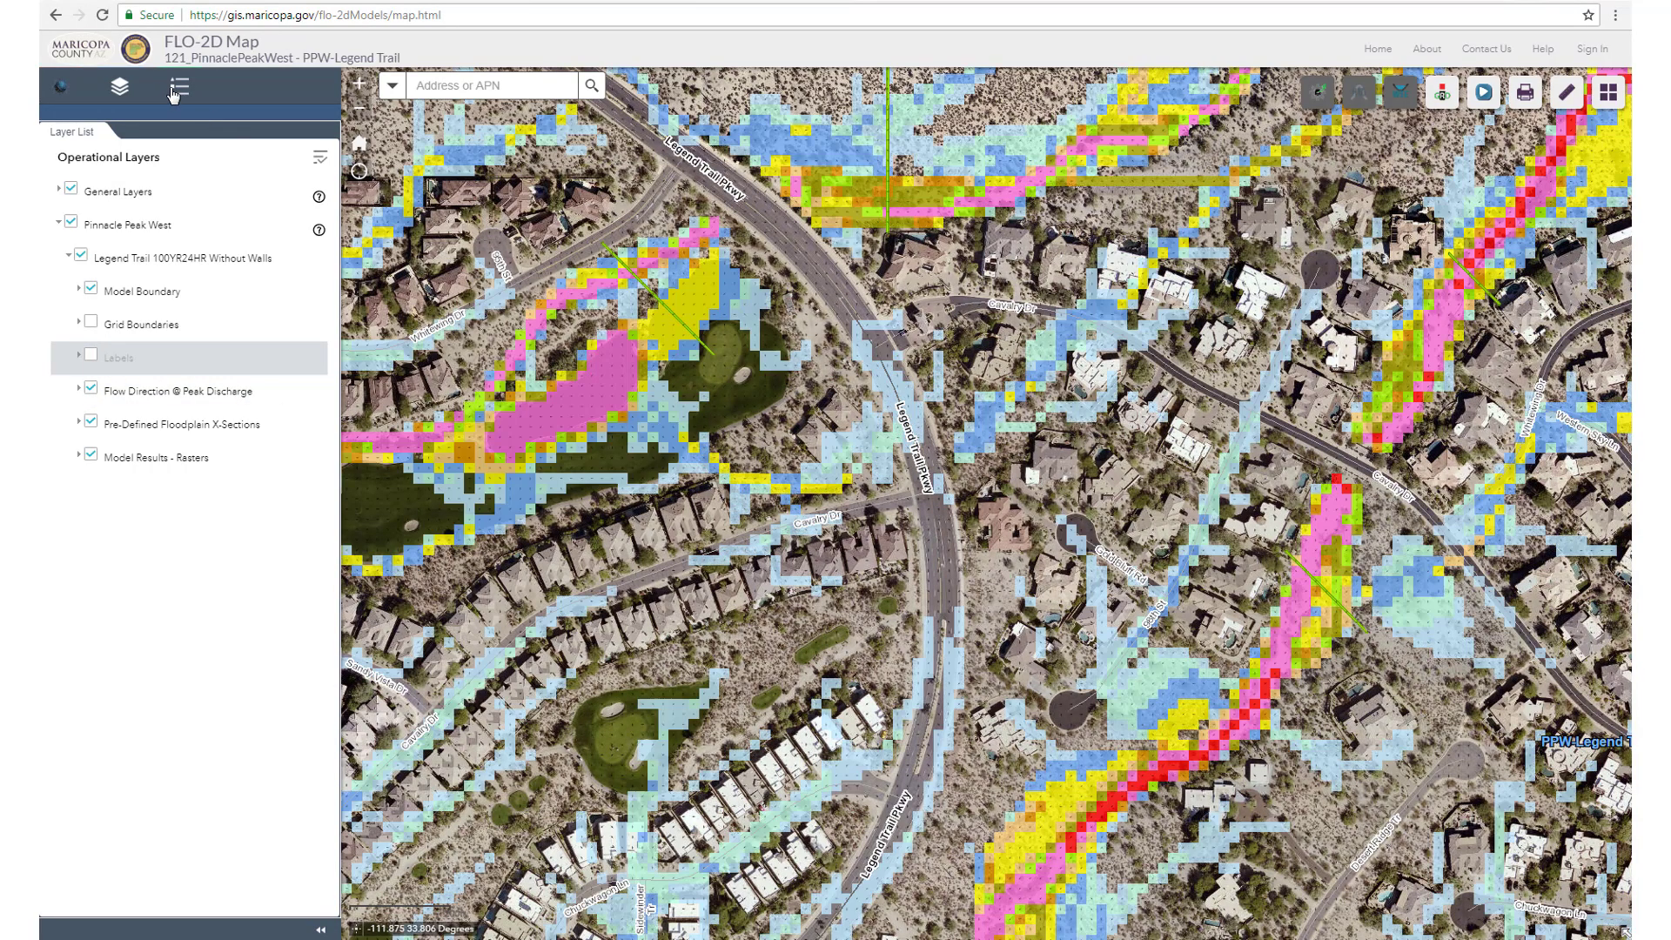
- Review the map legend and the information of the floodplain cross-section beside the golf green west of Legend Trail Pkwy
click(177, 92)
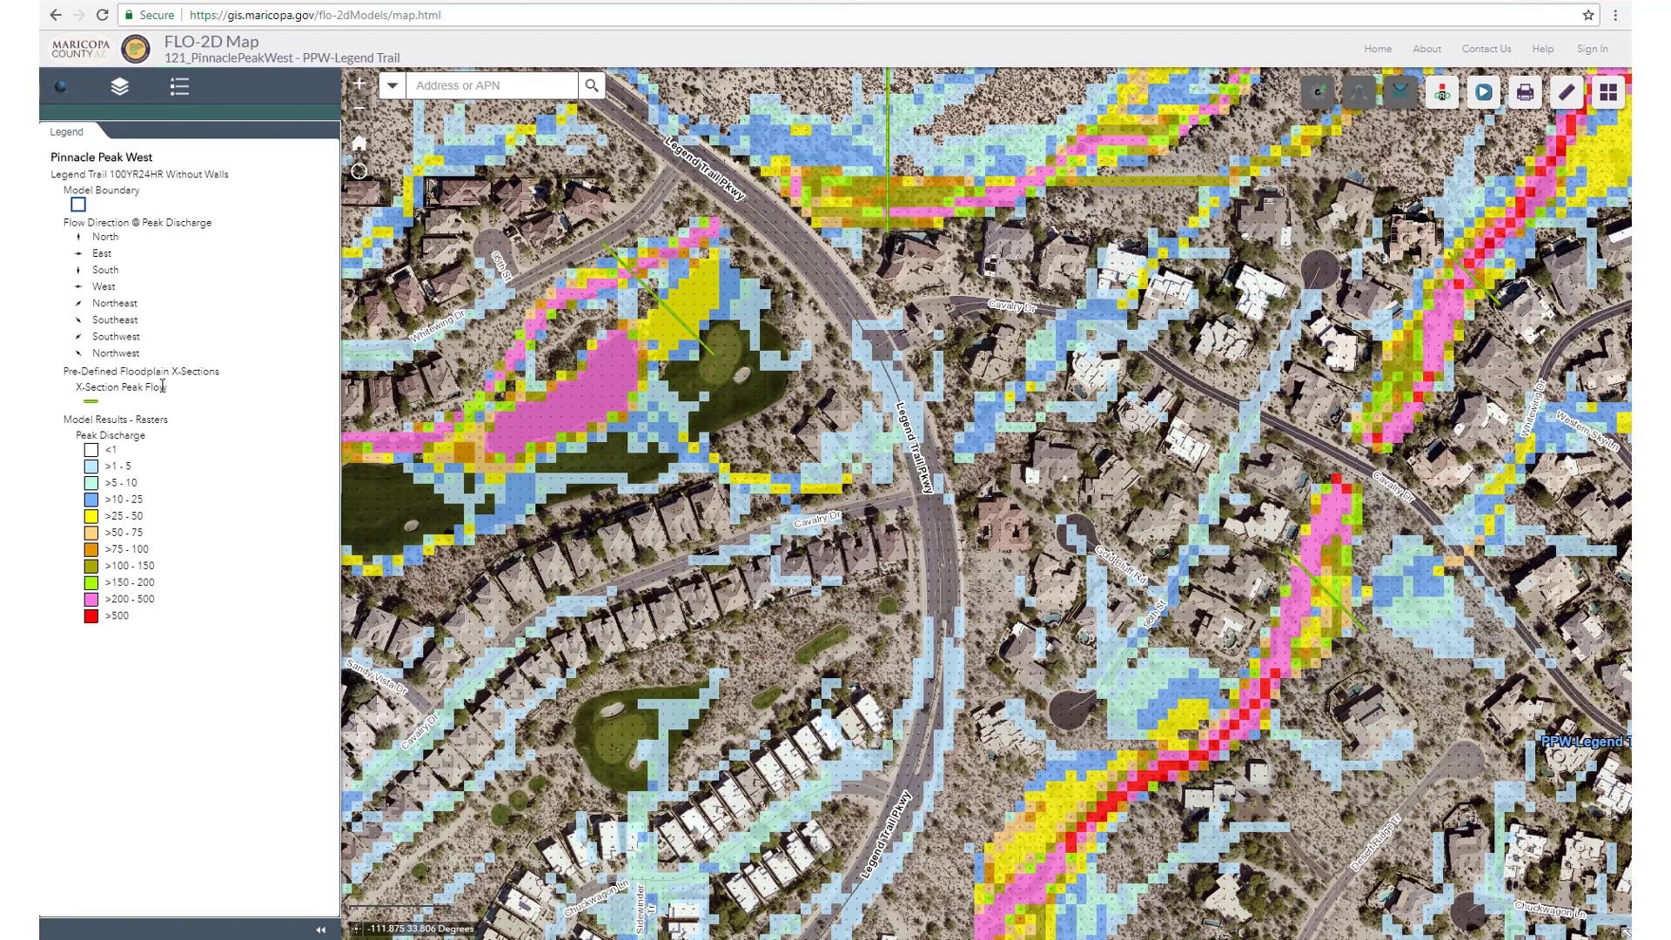
scroll(679, 290, up, 1)
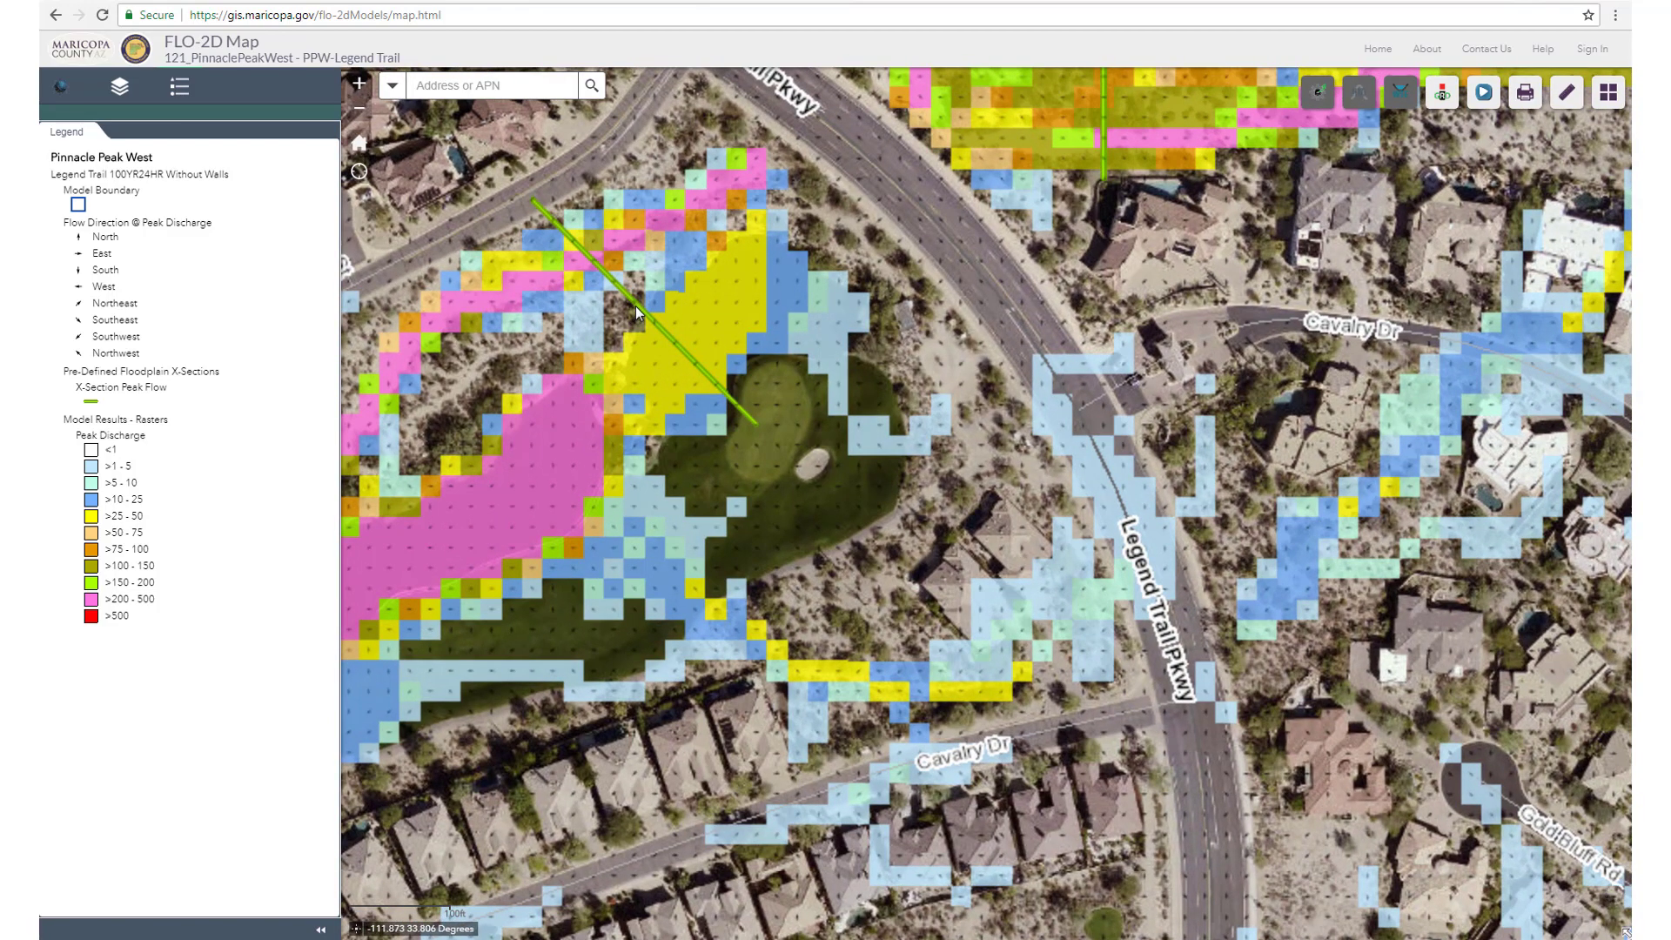
scroll(635, 306, up, 2)
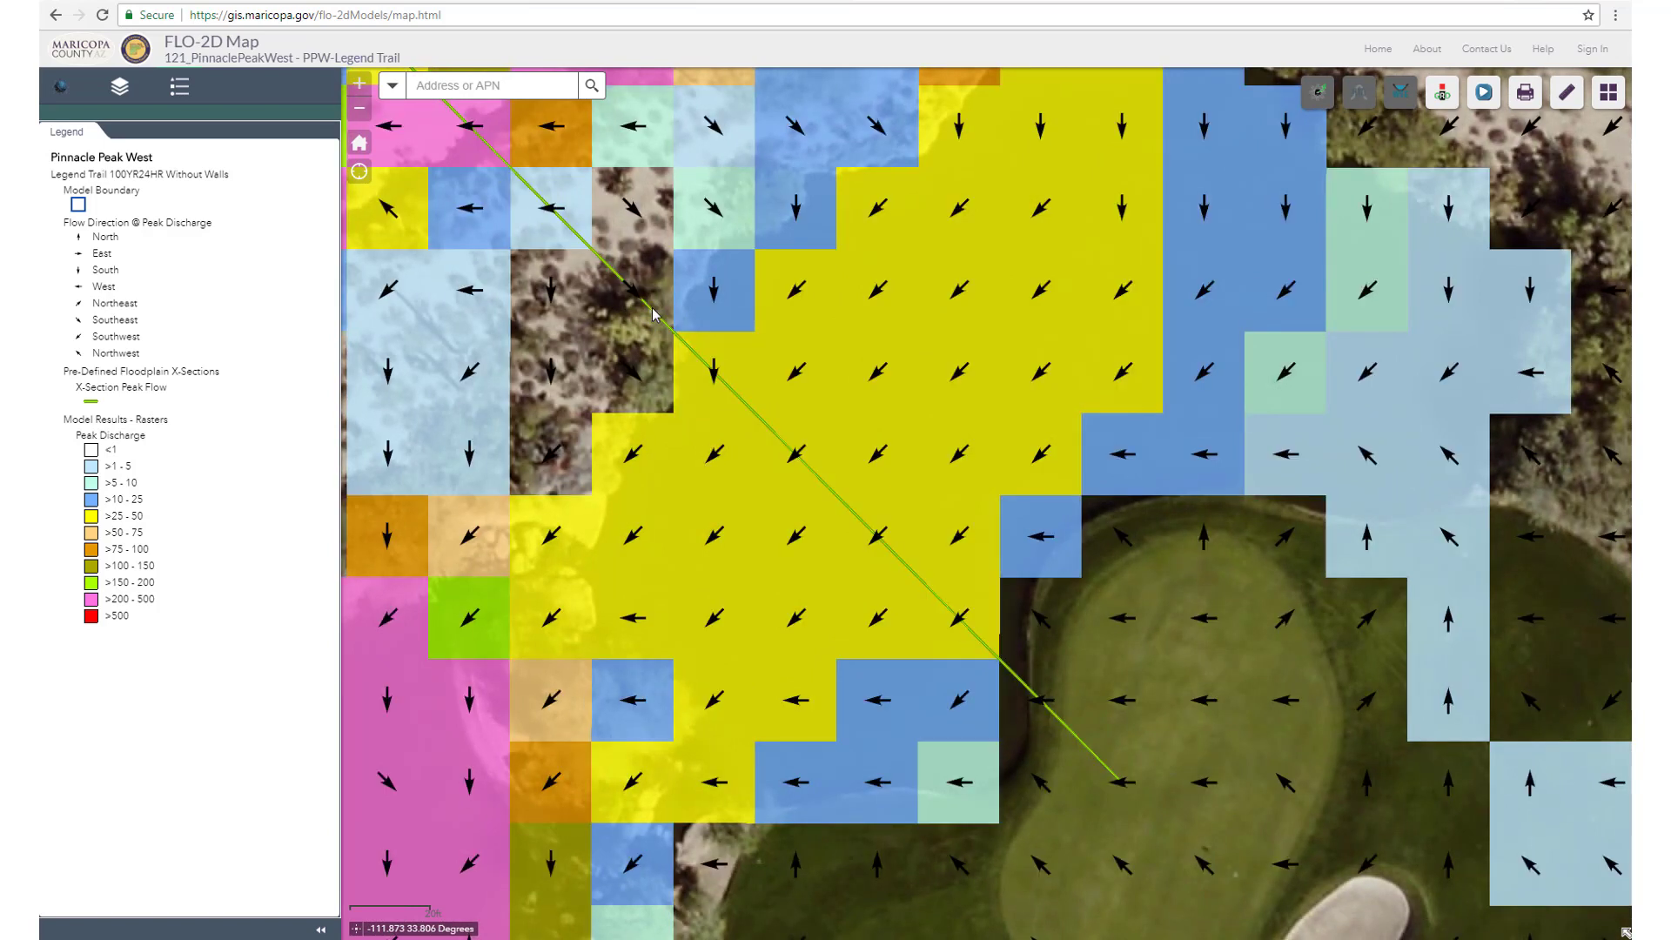
click(661, 325)
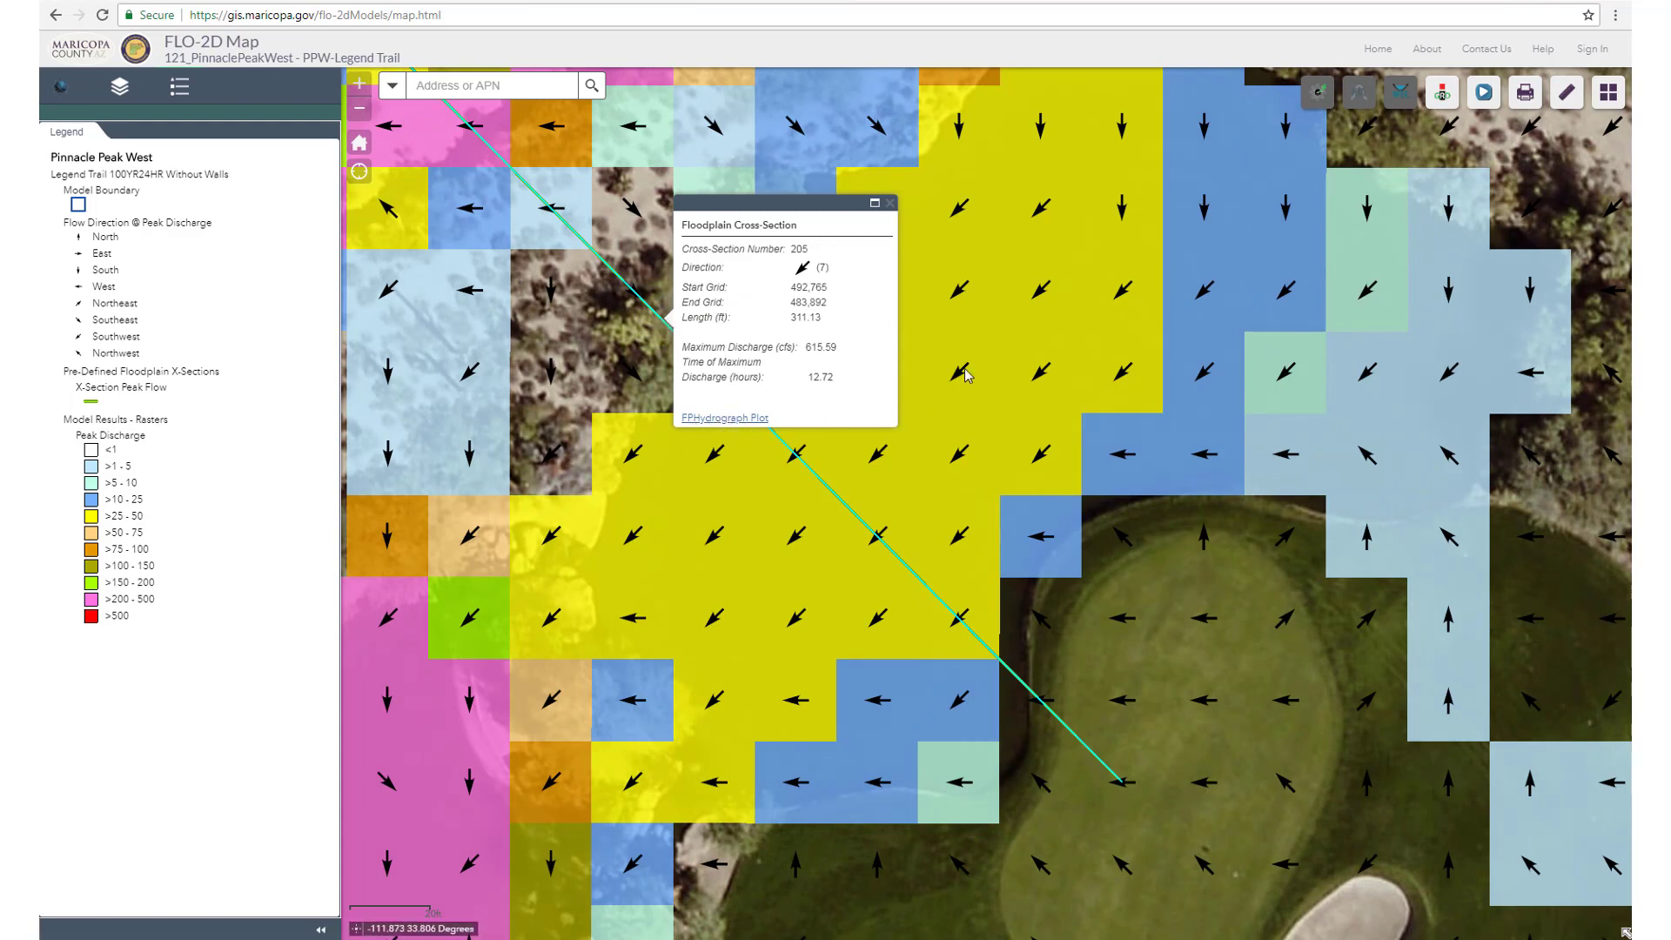
click(930, 302)
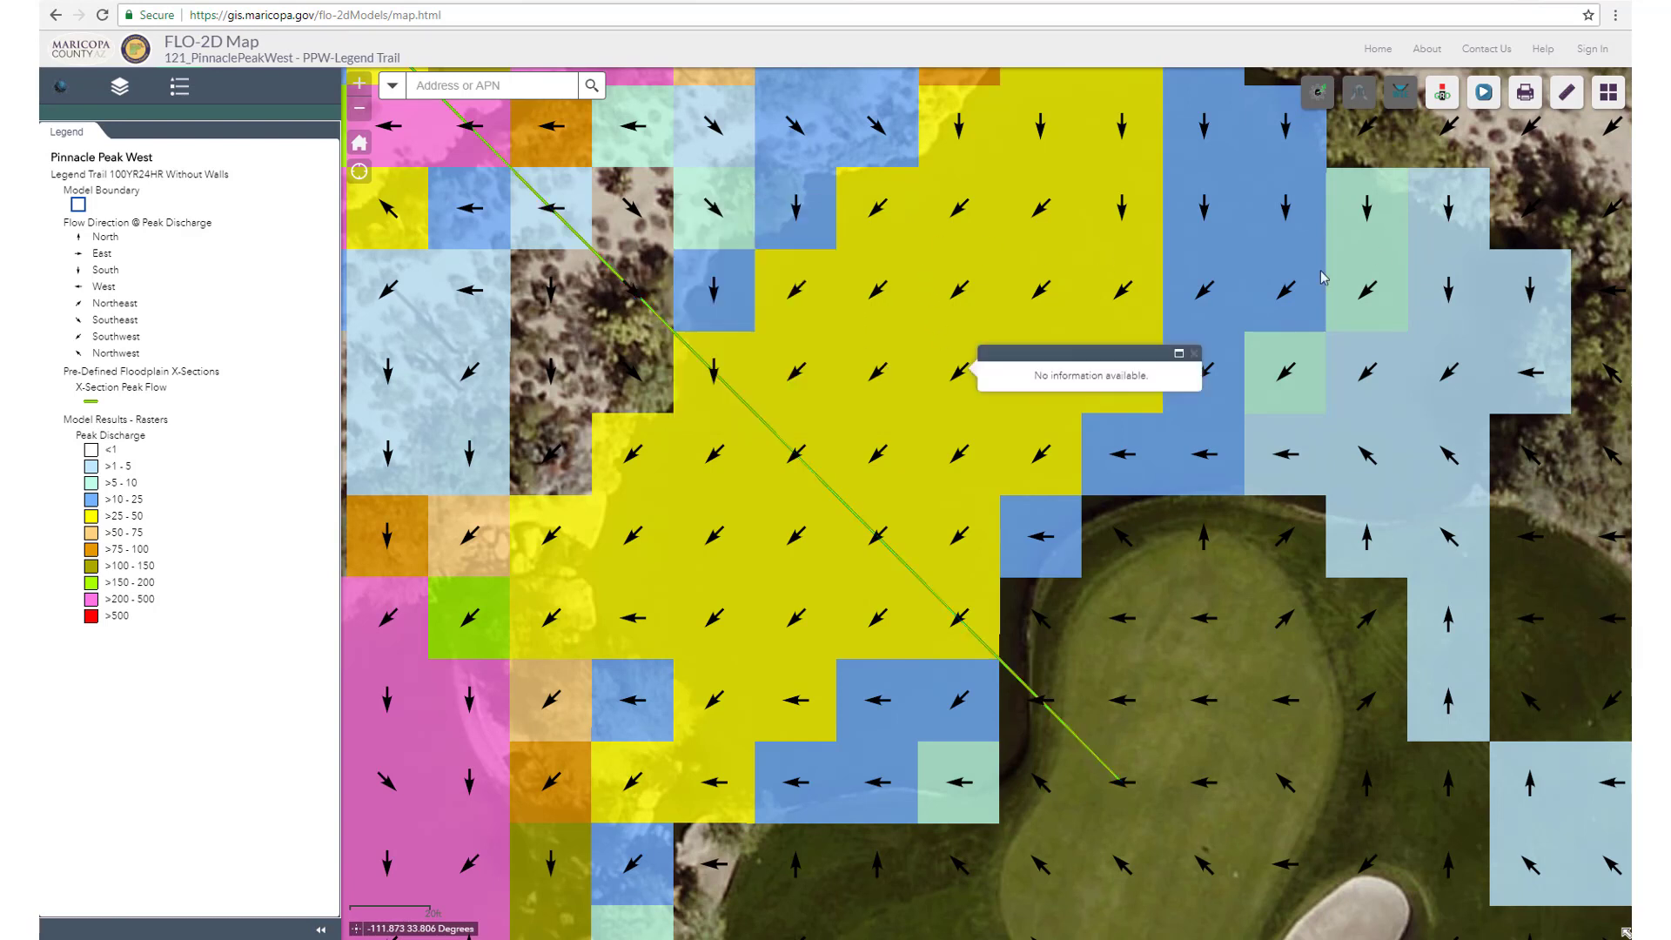
- Inspect the input parameters of a grid cell northeast of the cross-section with the GridInfo tool, closing the tool when done
click(1444, 100)
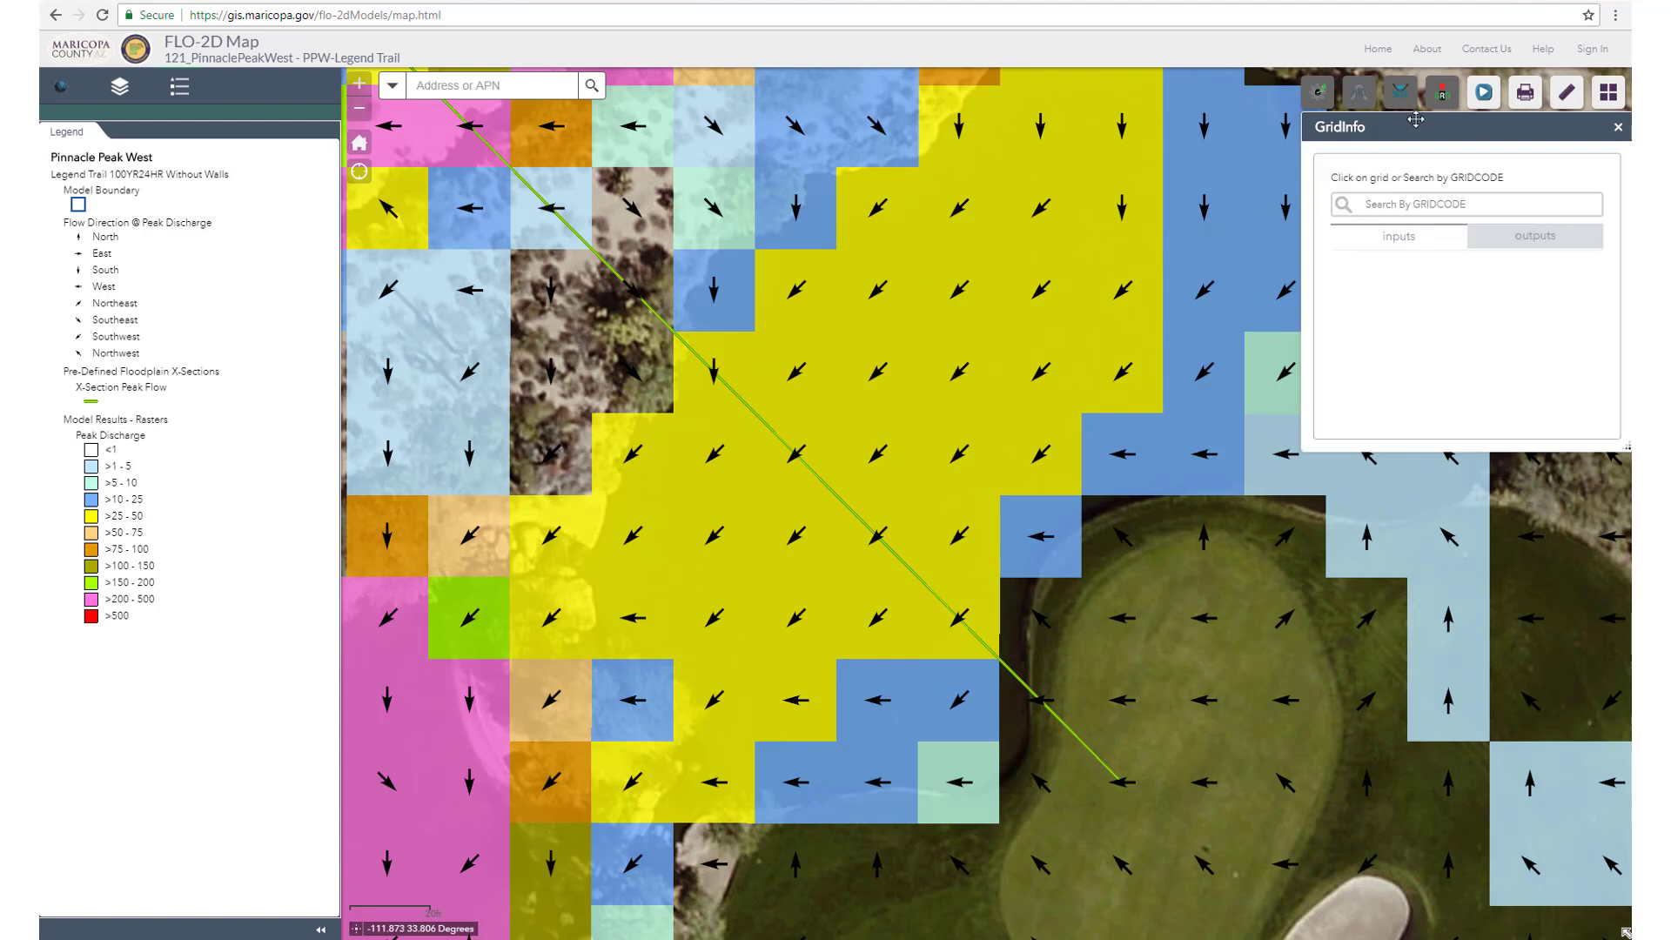
click(1030, 212)
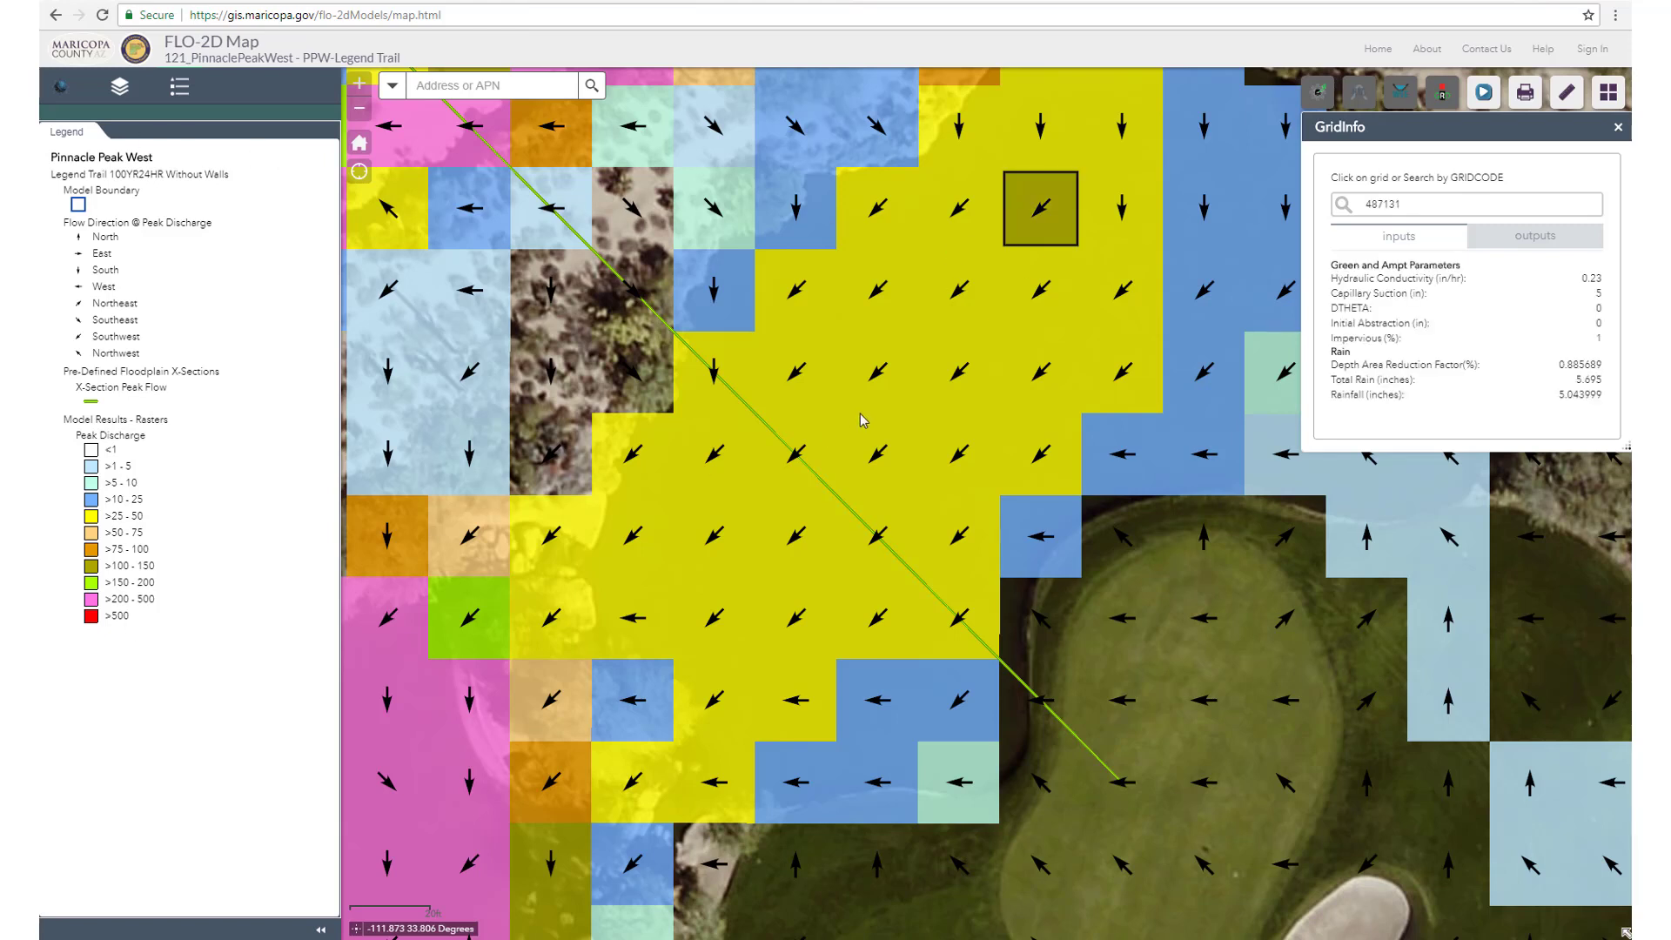
click(1618, 129)
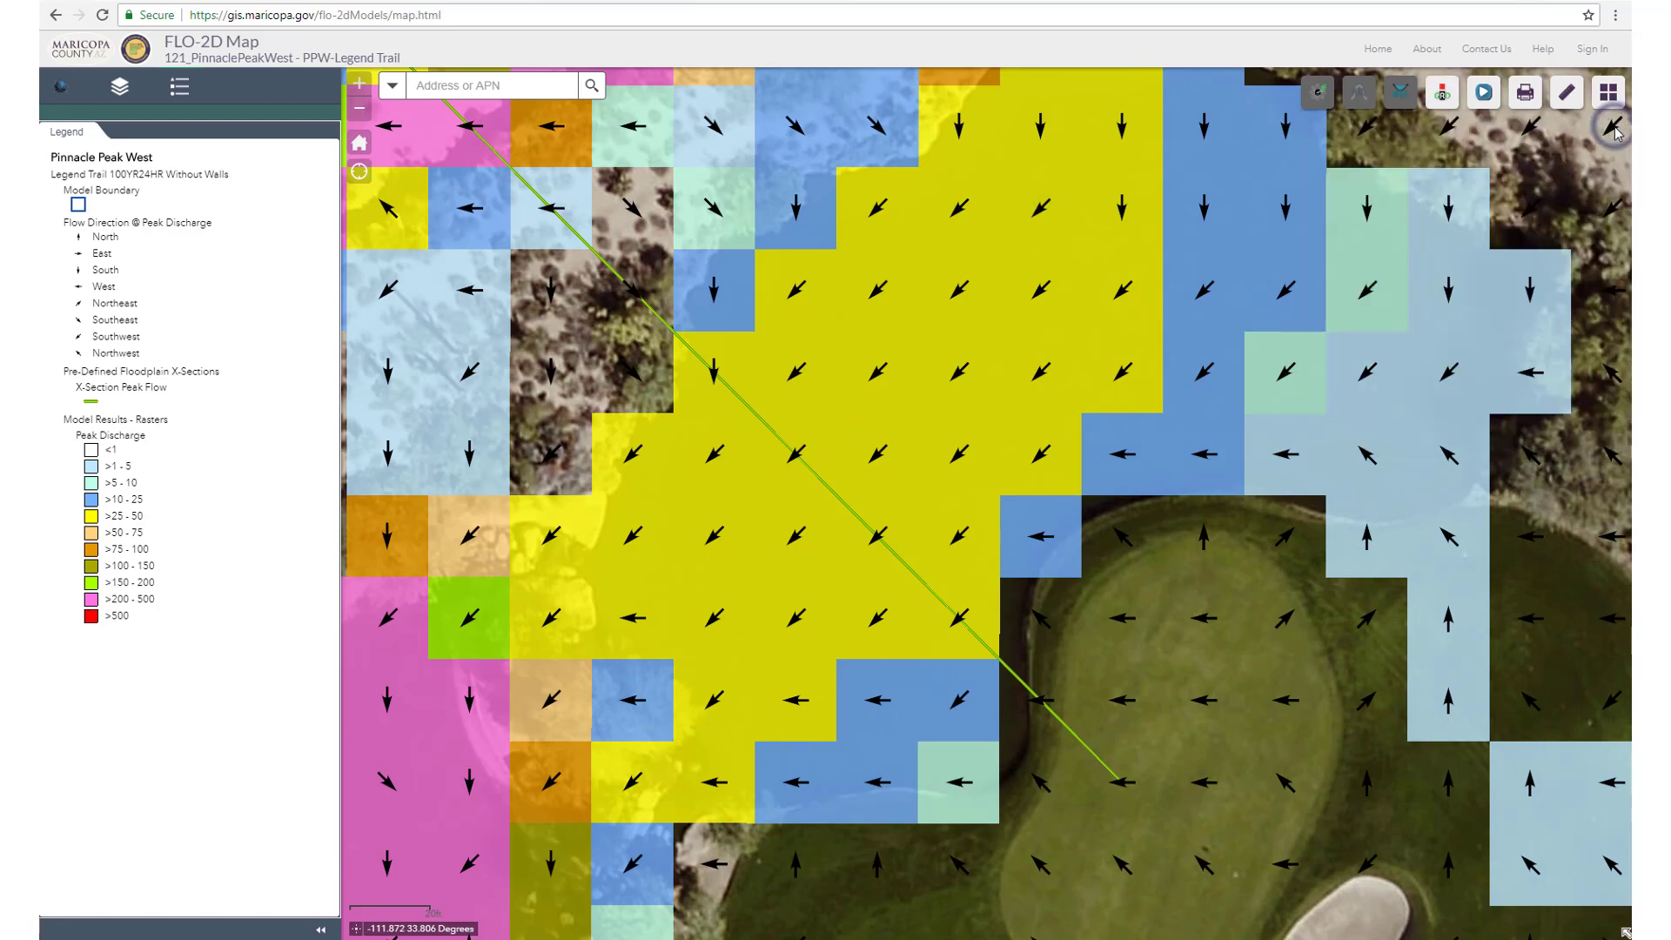
- Sign in with the study's username and account password, and save the login in the browser
click(1598, 54)
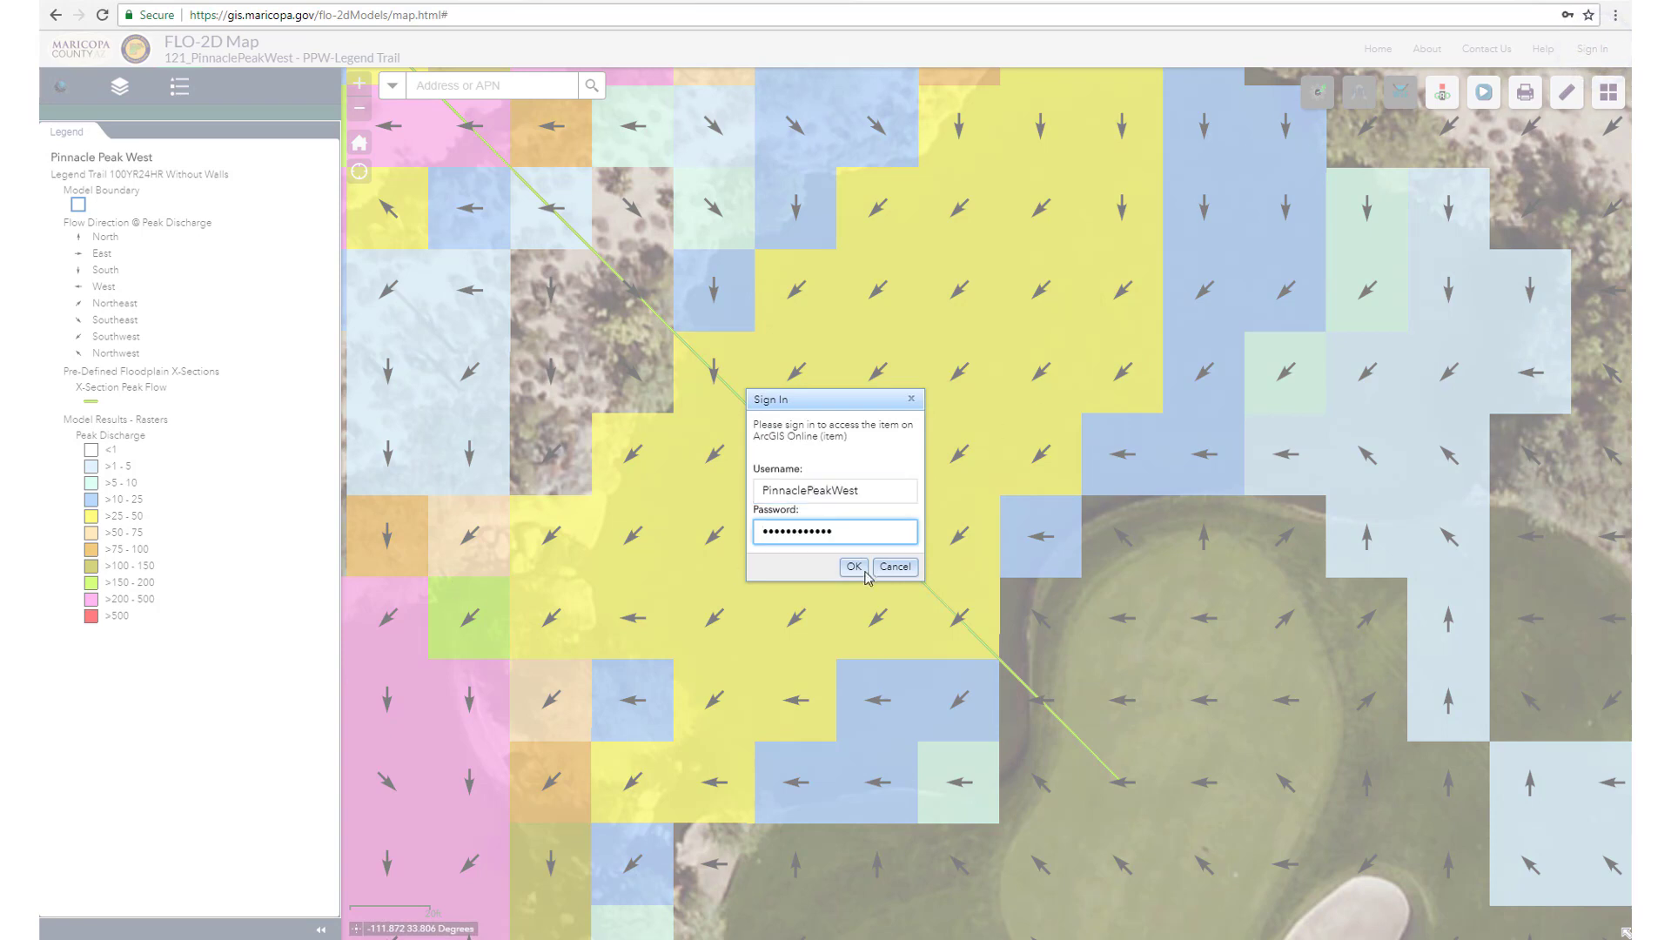
click(851, 568)
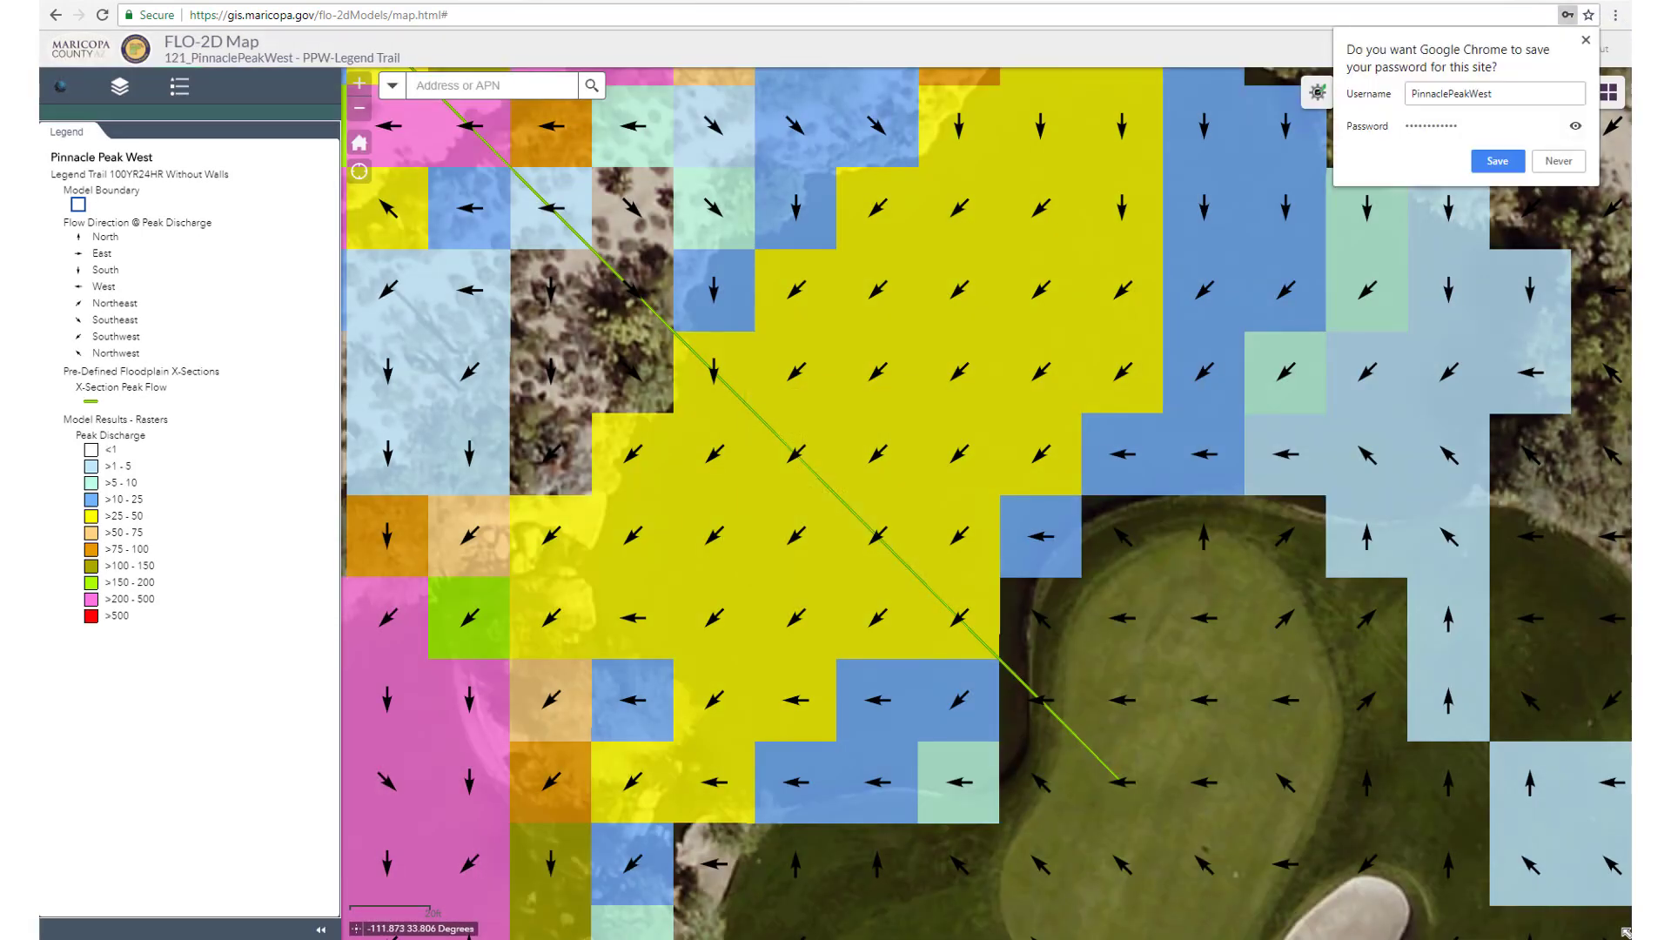
click(1510, 161)
- Load the Legend Trail 100YR24HR With Walls model from the study's technical 100YR models
click(59, 88)
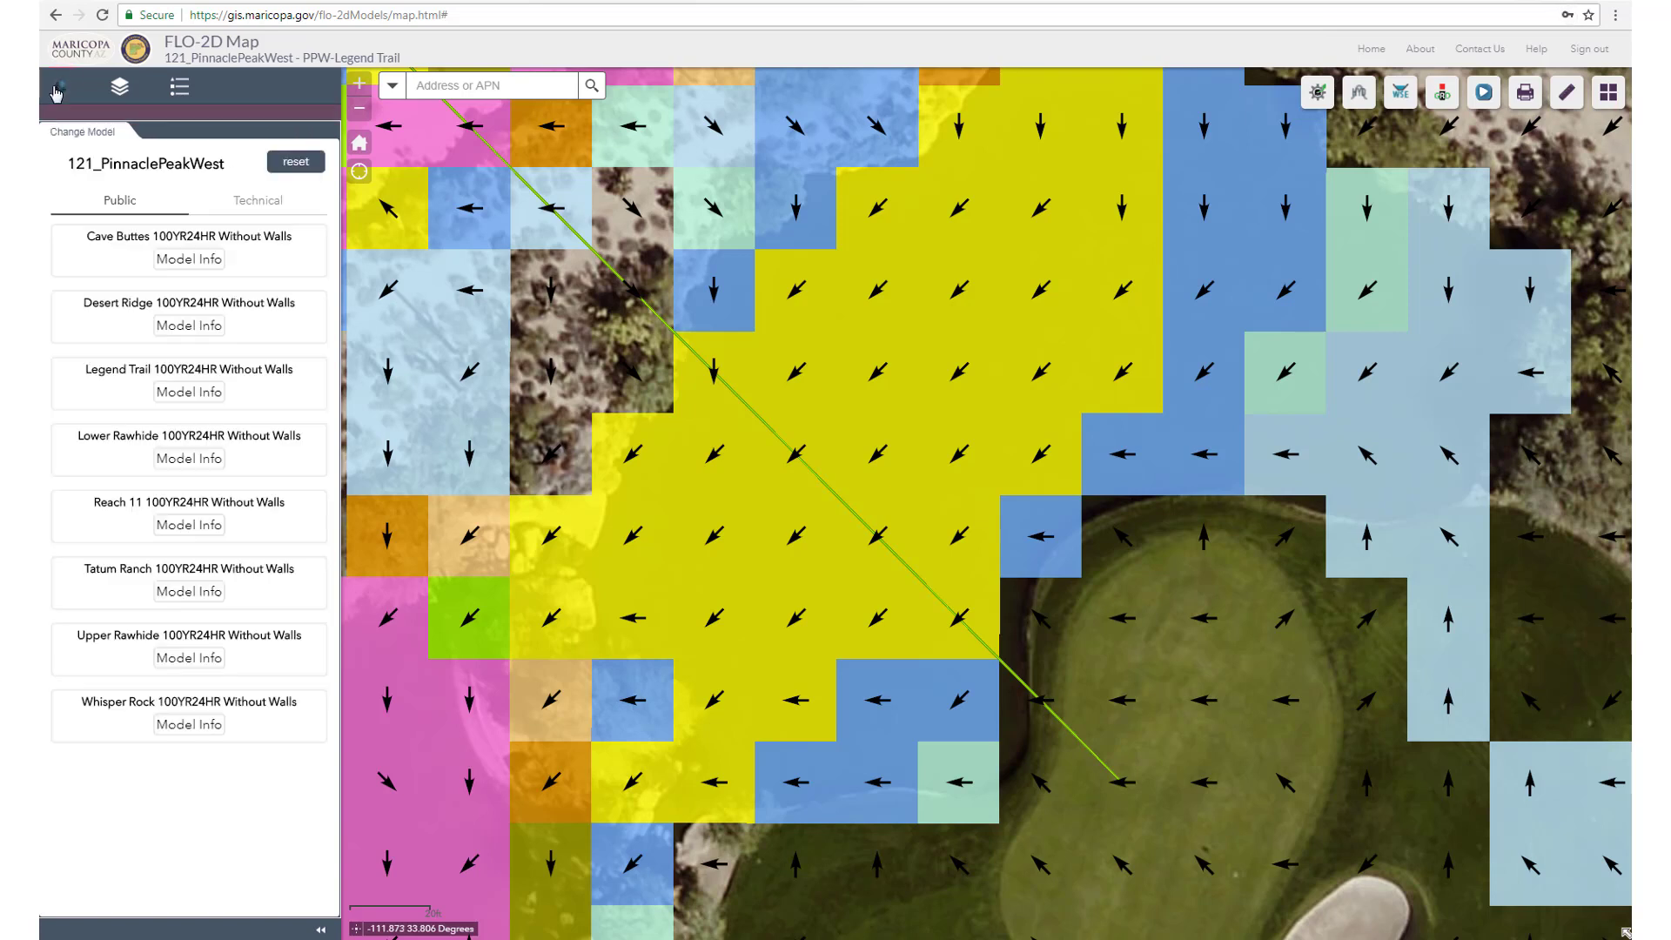
click(256, 203)
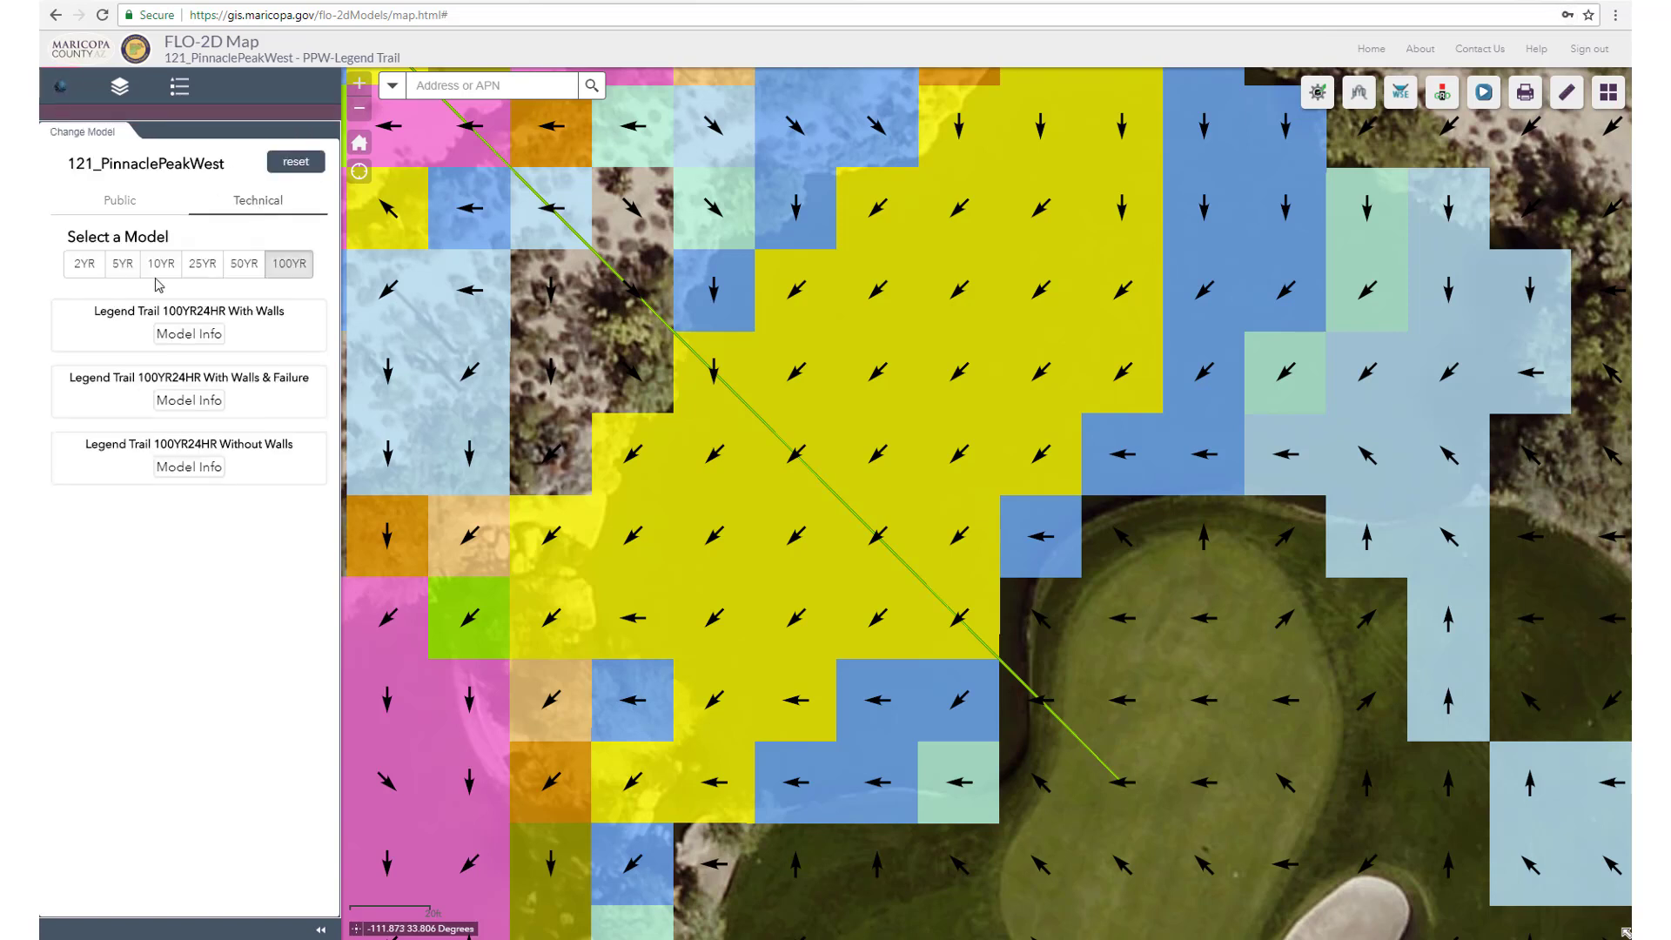
click(123, 266)
click(290, 266)
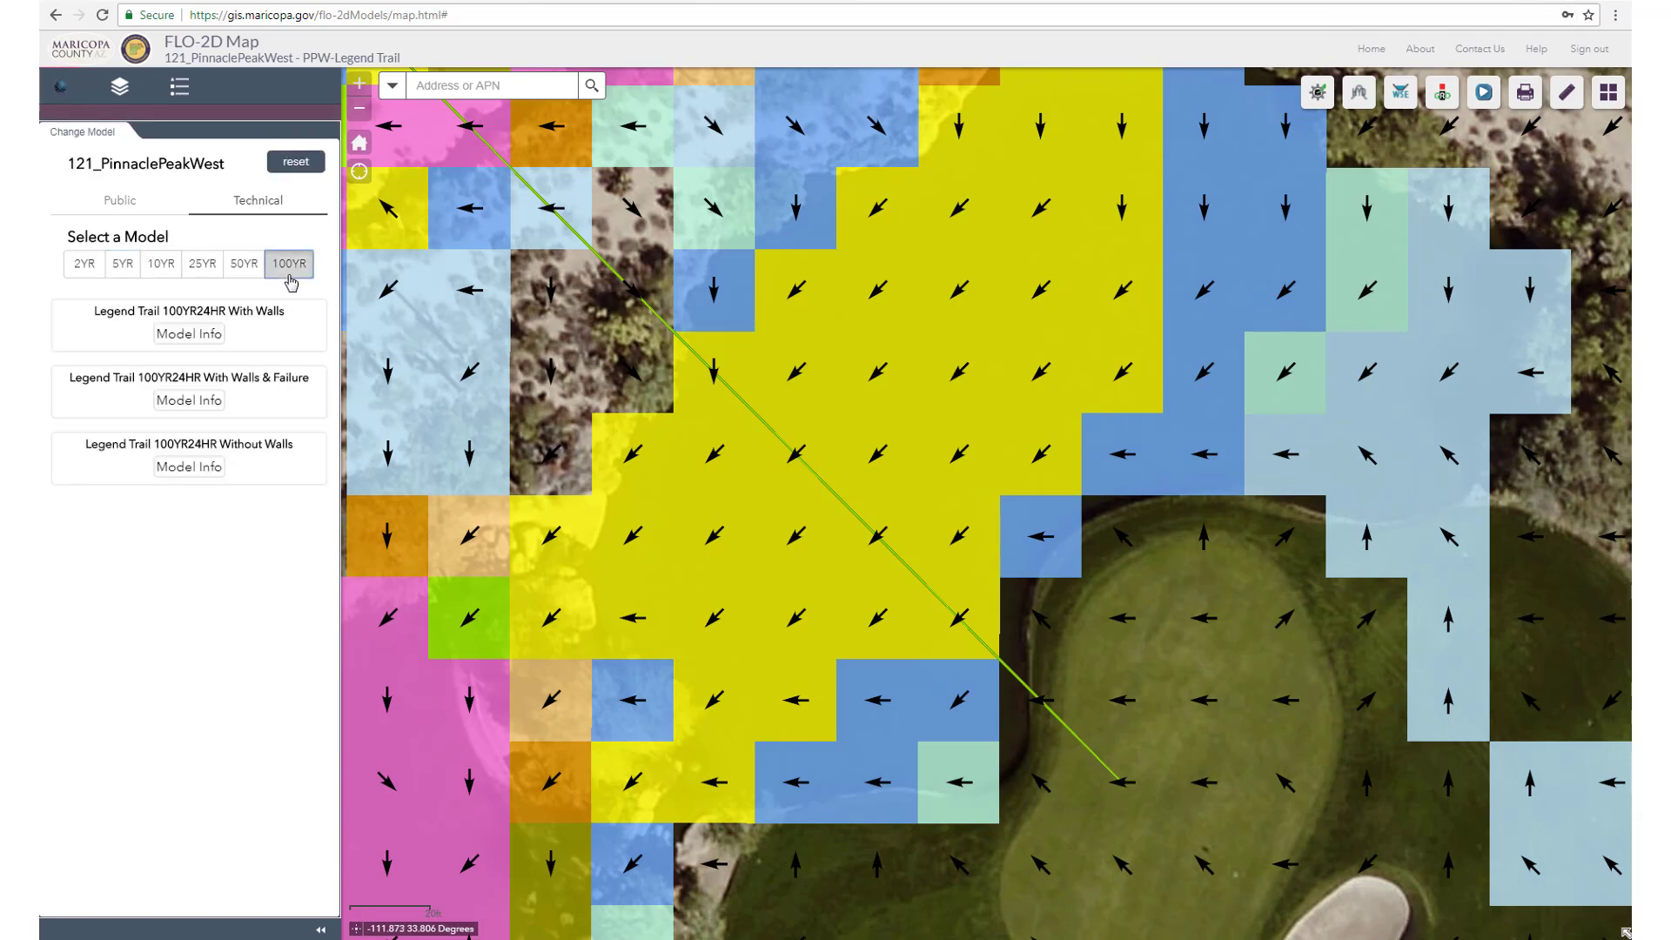
click(286, 329)
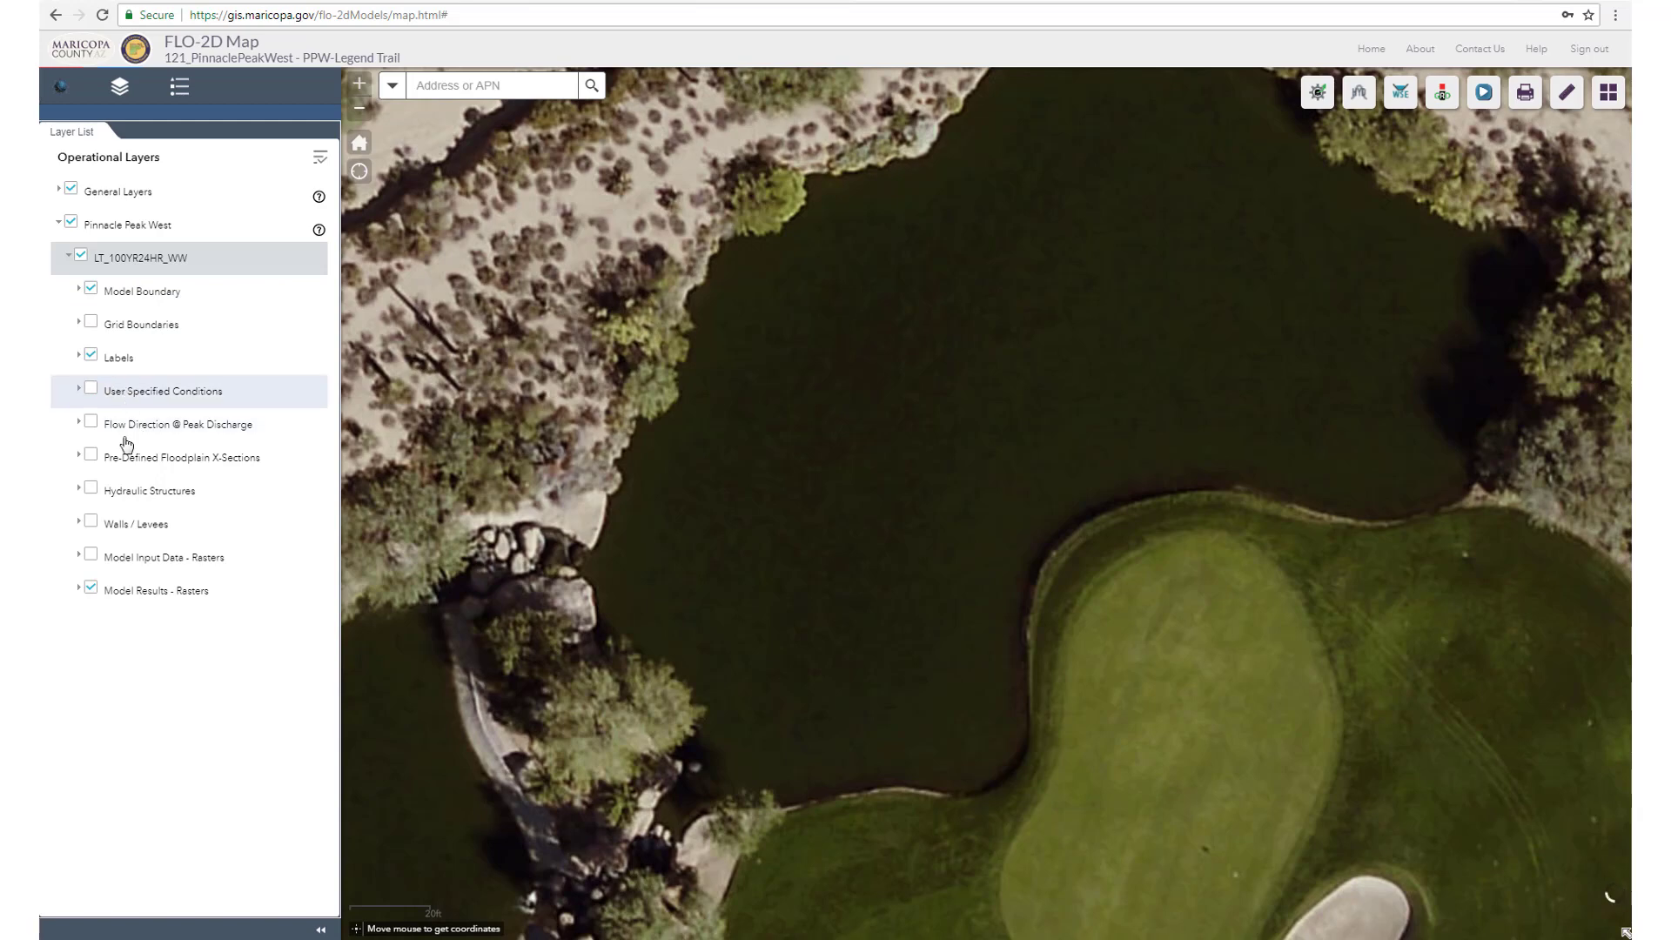
- Show the Hydraulic Structures layer and view the information of the structure crossing Legend Trail Pkwy north of Cavalry Dr
click(78, 492)
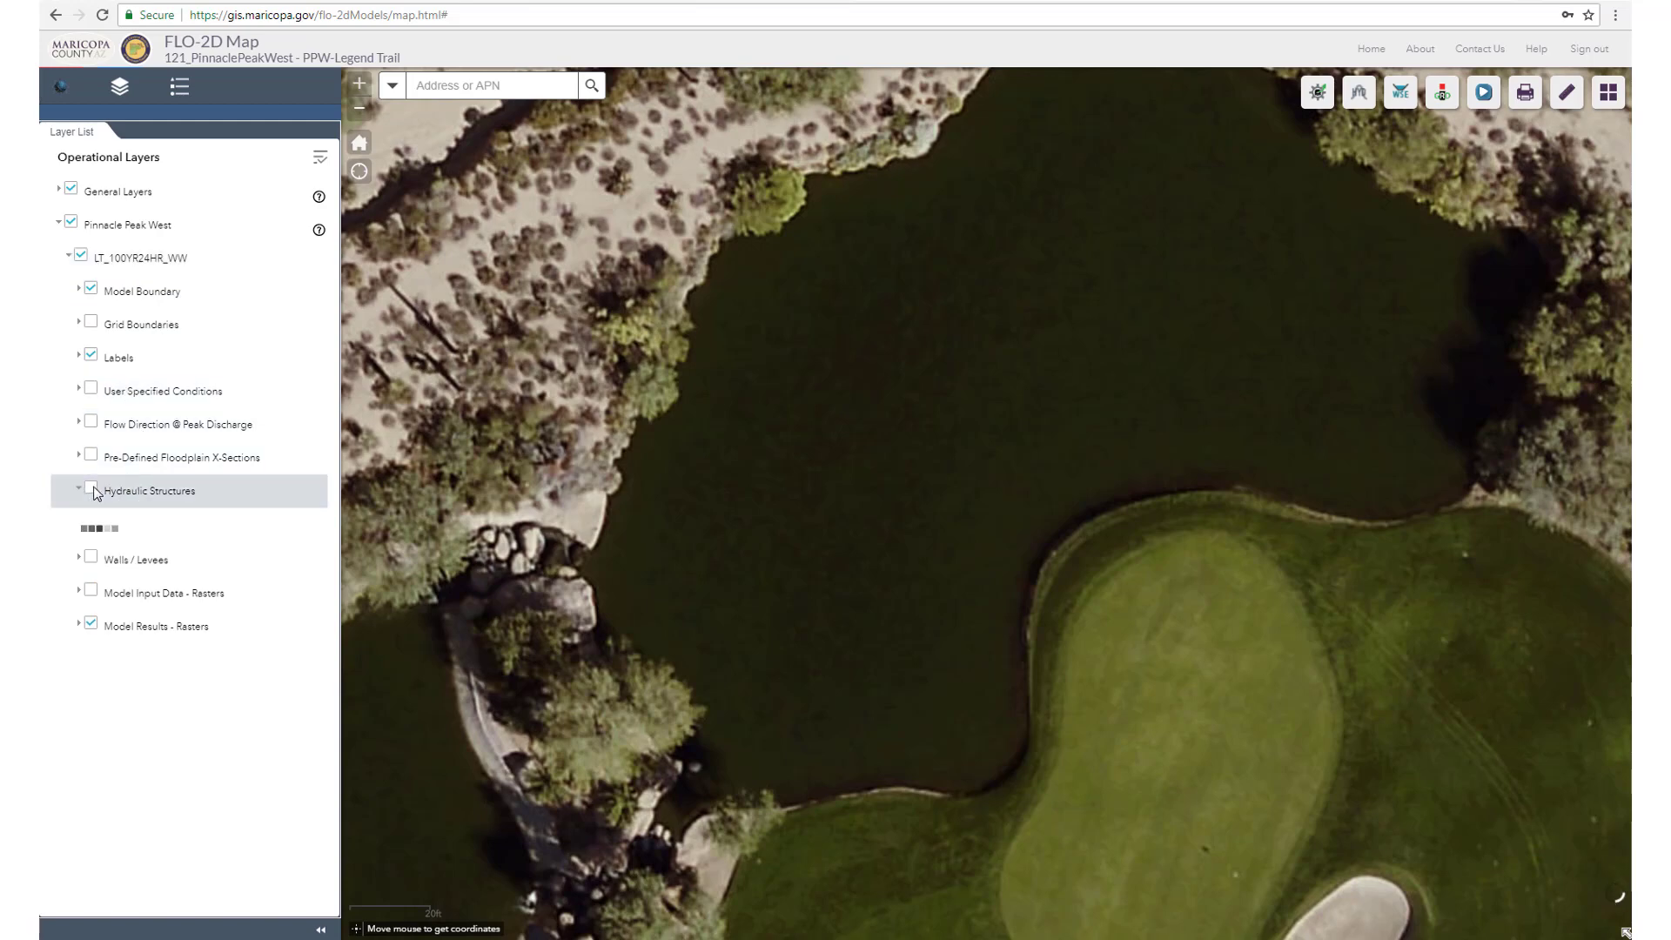
click(91, 488)
scroll(512, 501, down, 3)
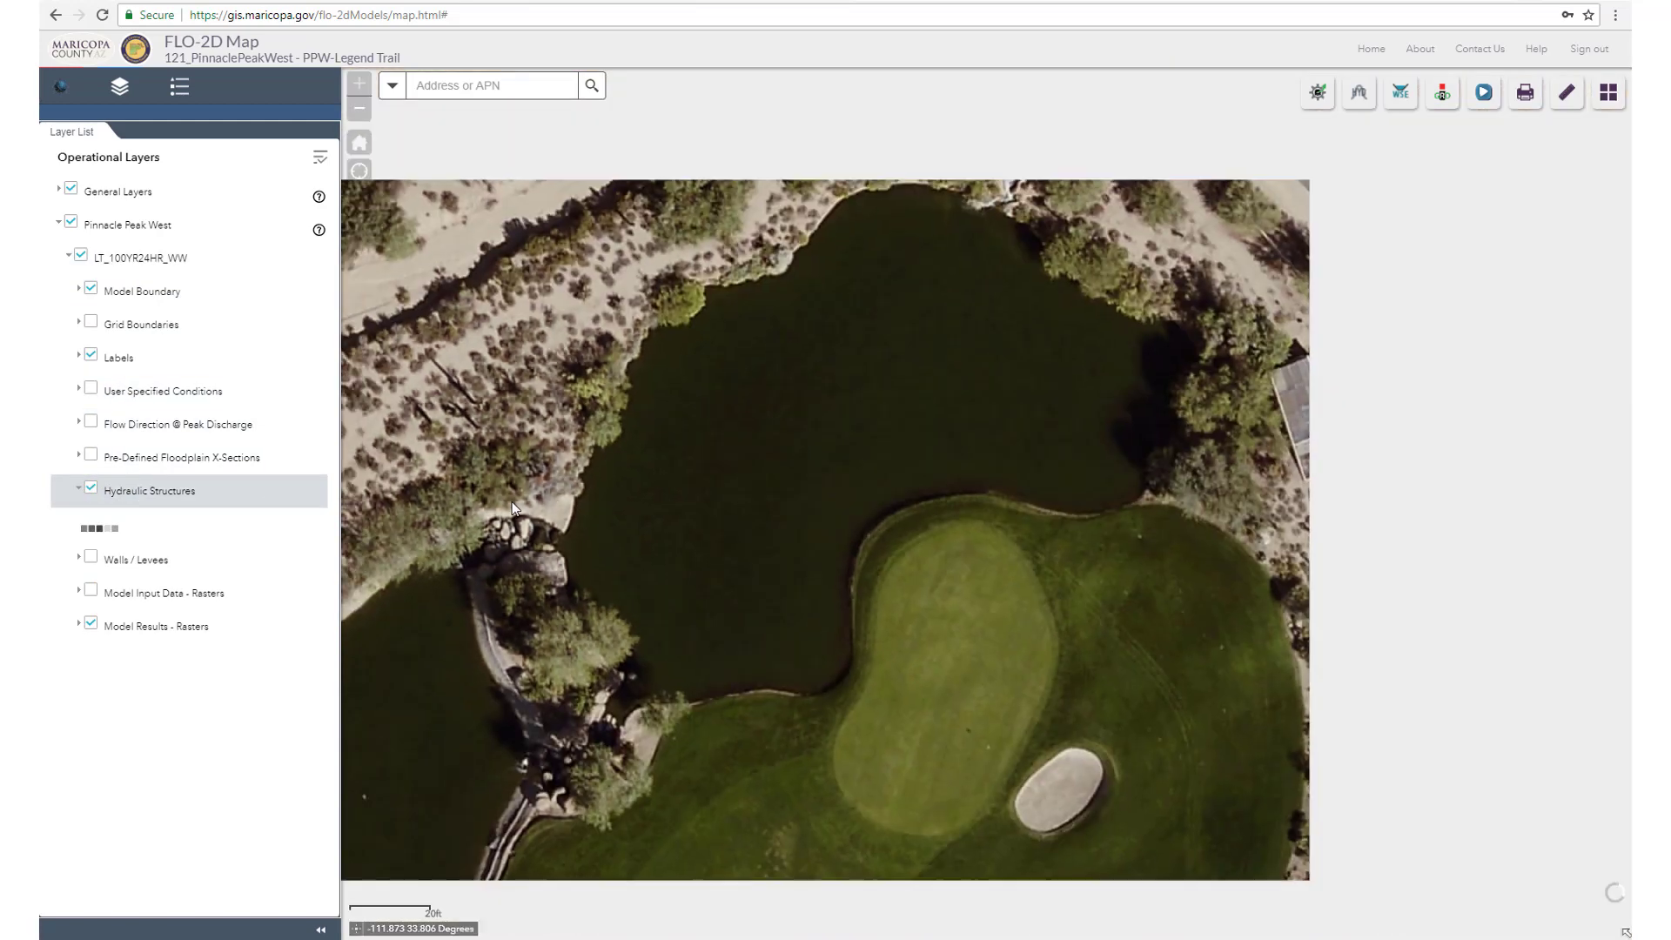
scroll(523, 506, down, 1)
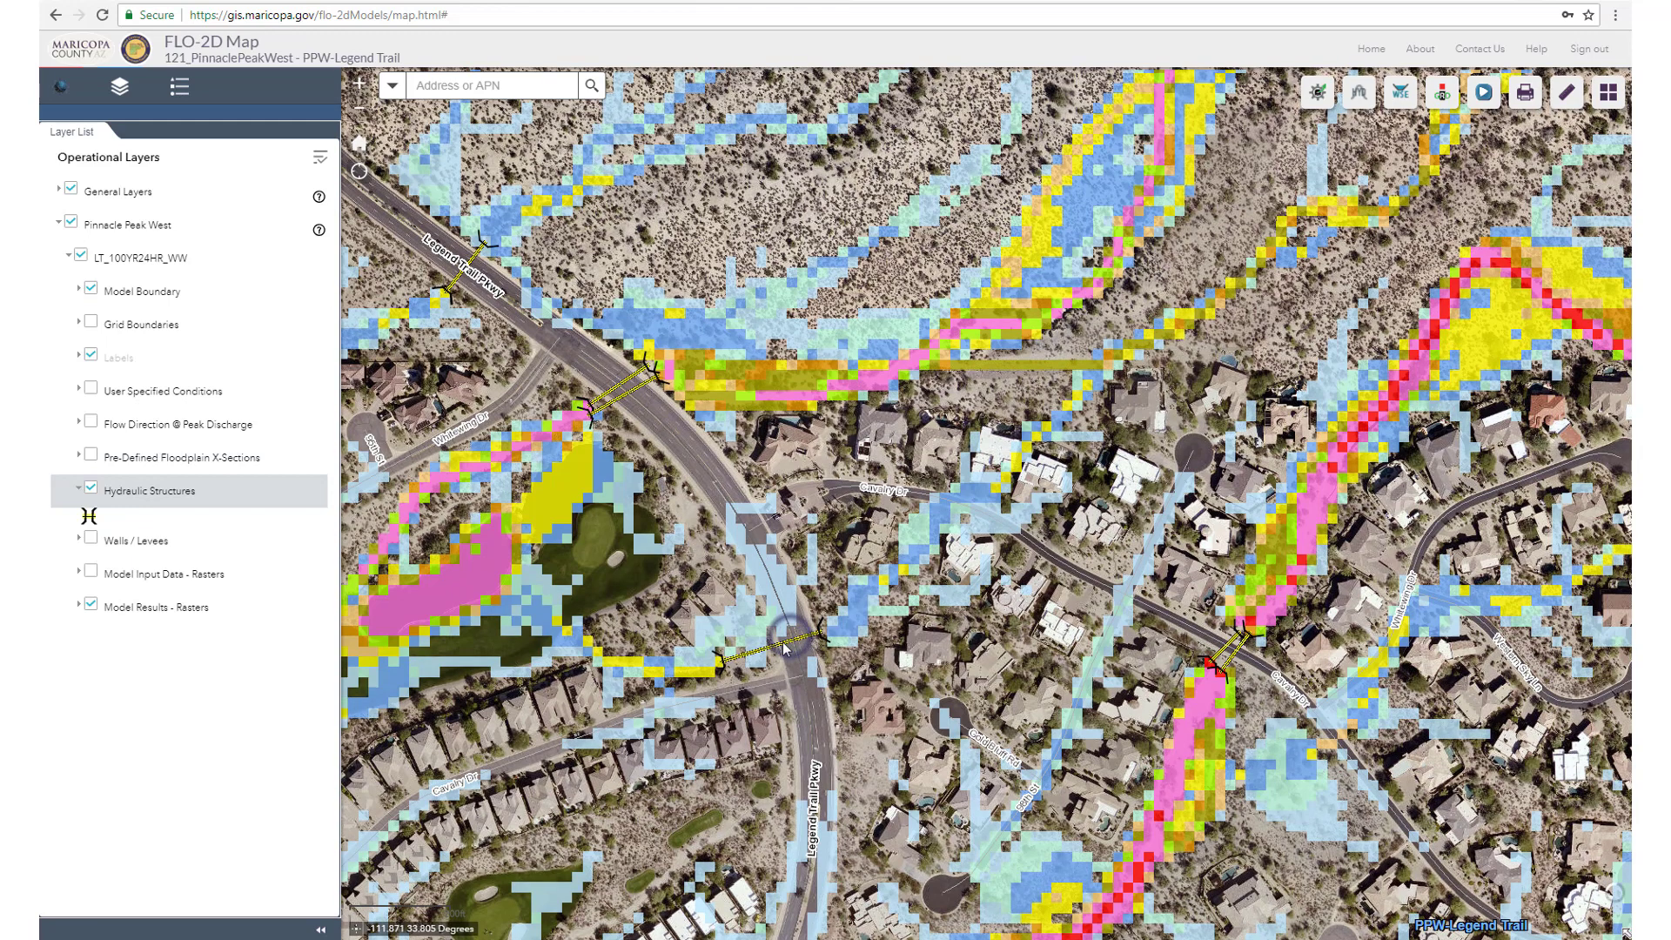
click(784, 646)
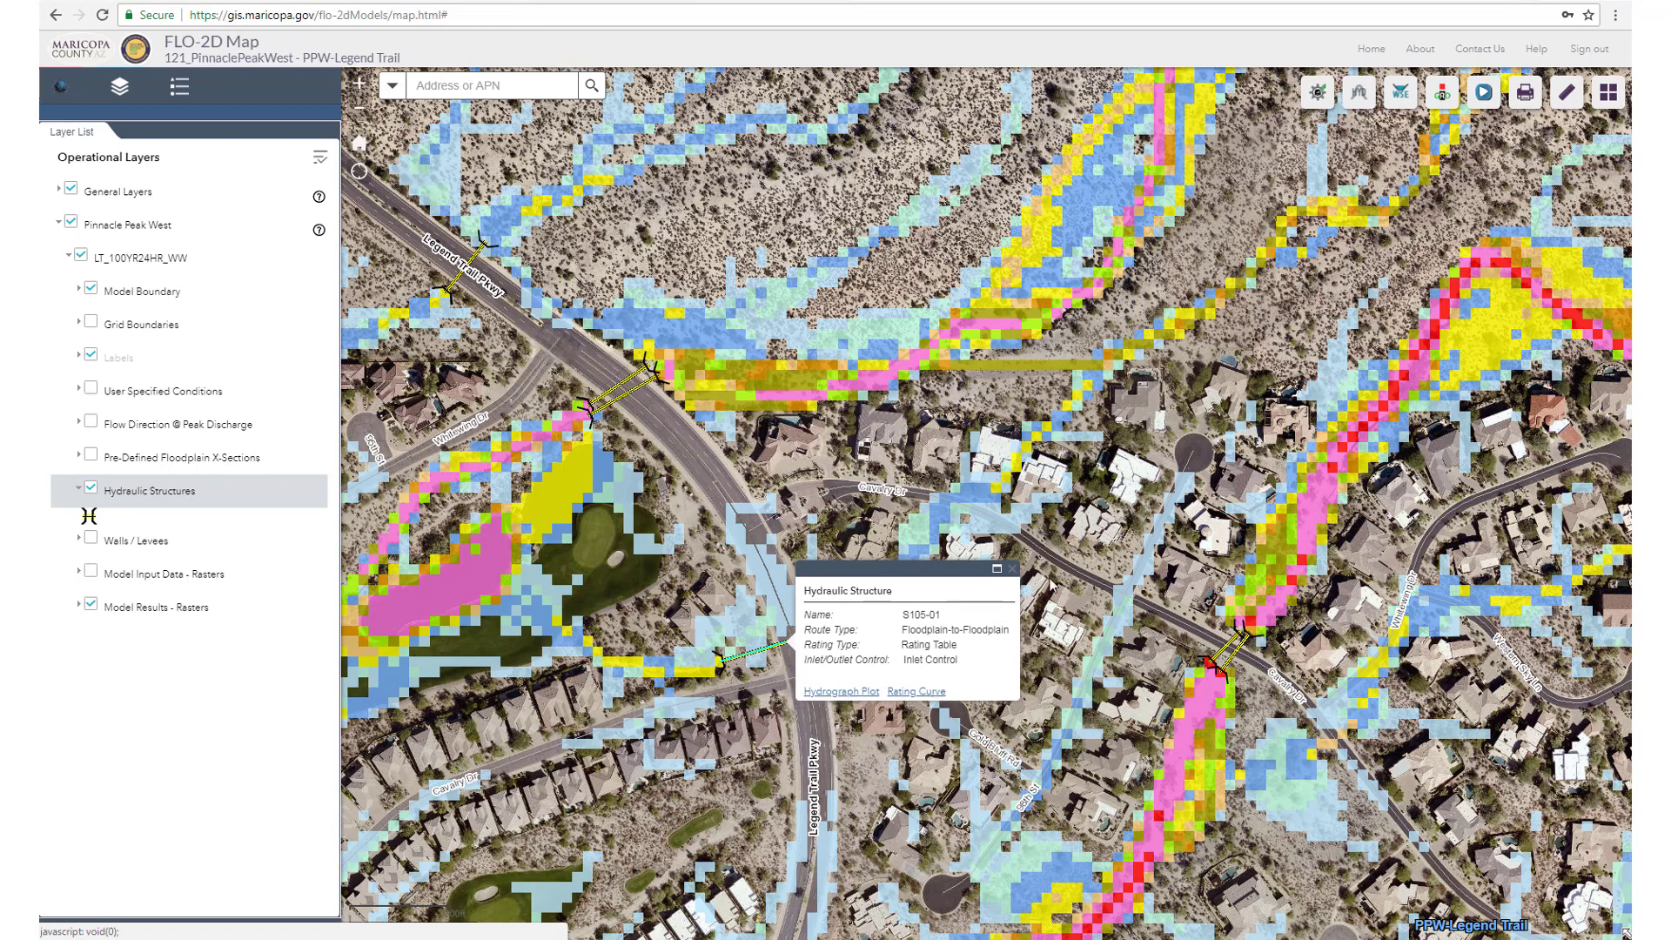
click(1012, 571)
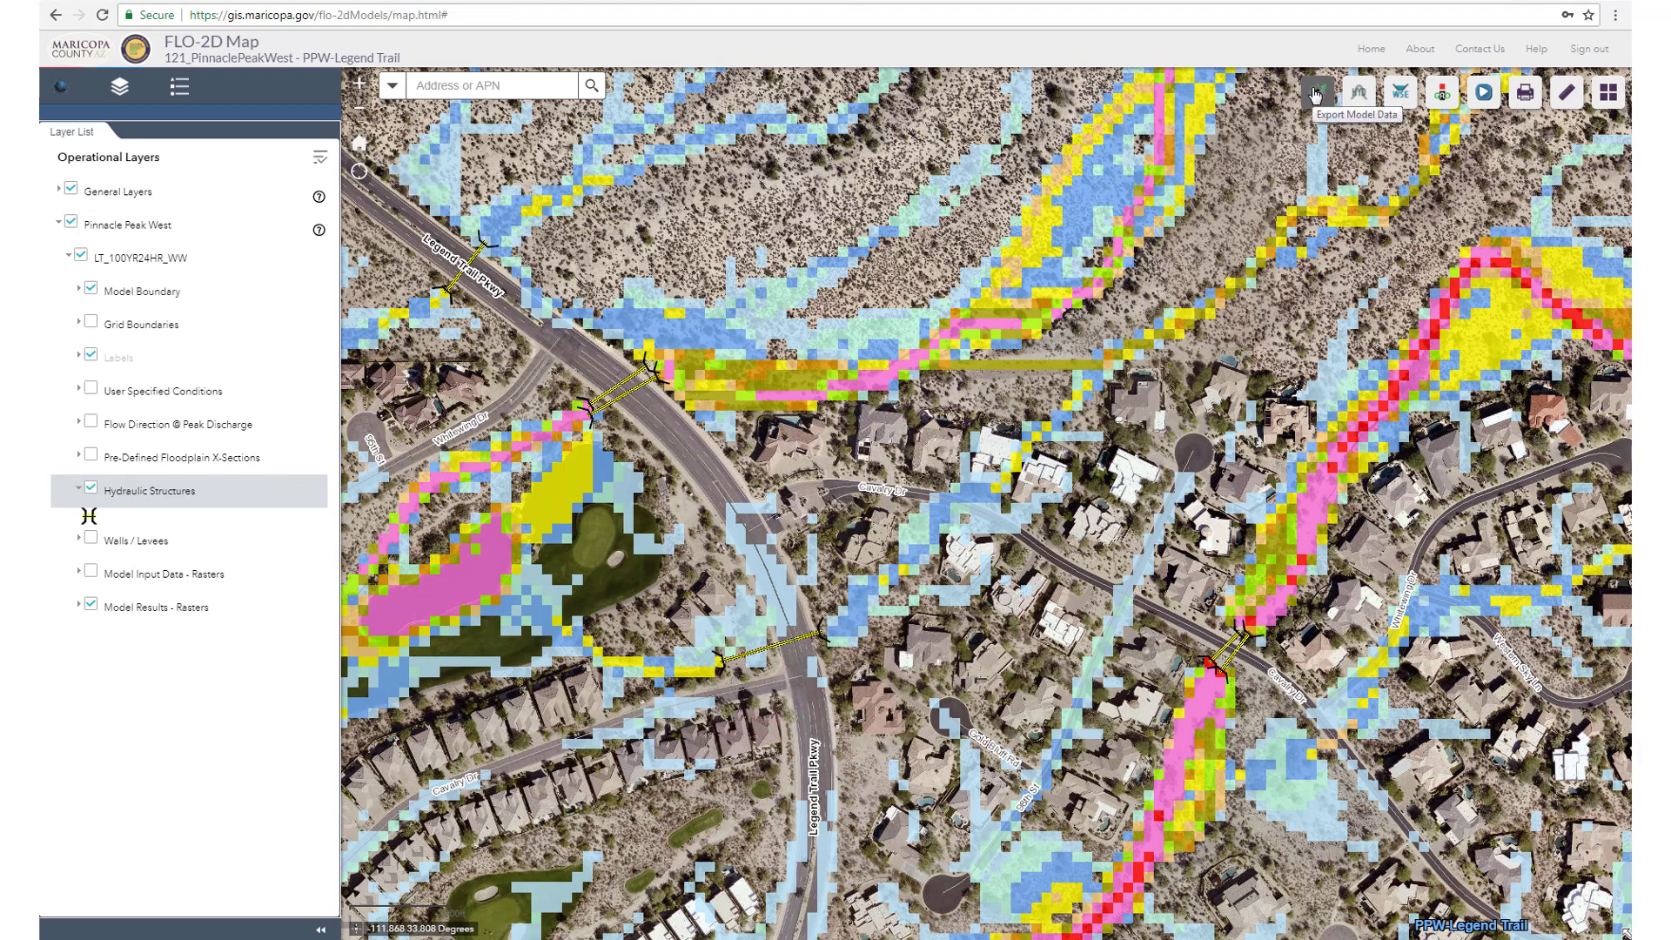
- Try Hydrograph by Line on a line across the wash east of Legend Trail Pkwy, and always allow the site's pop-ups
click(1360, 97)
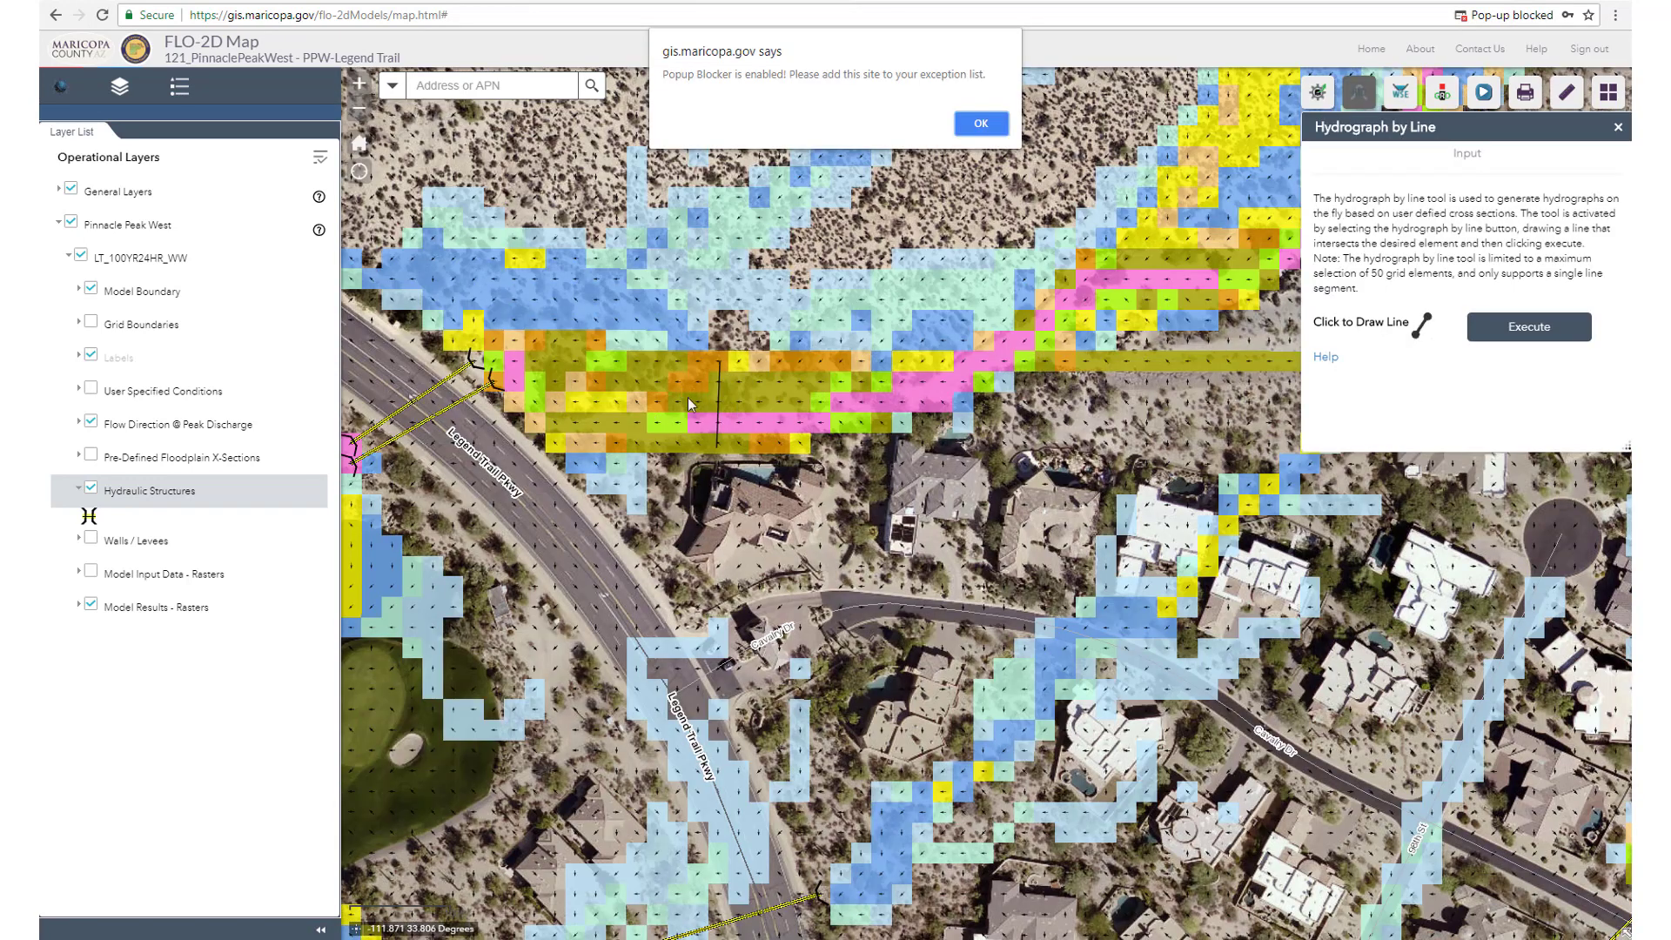
click(984, 124)
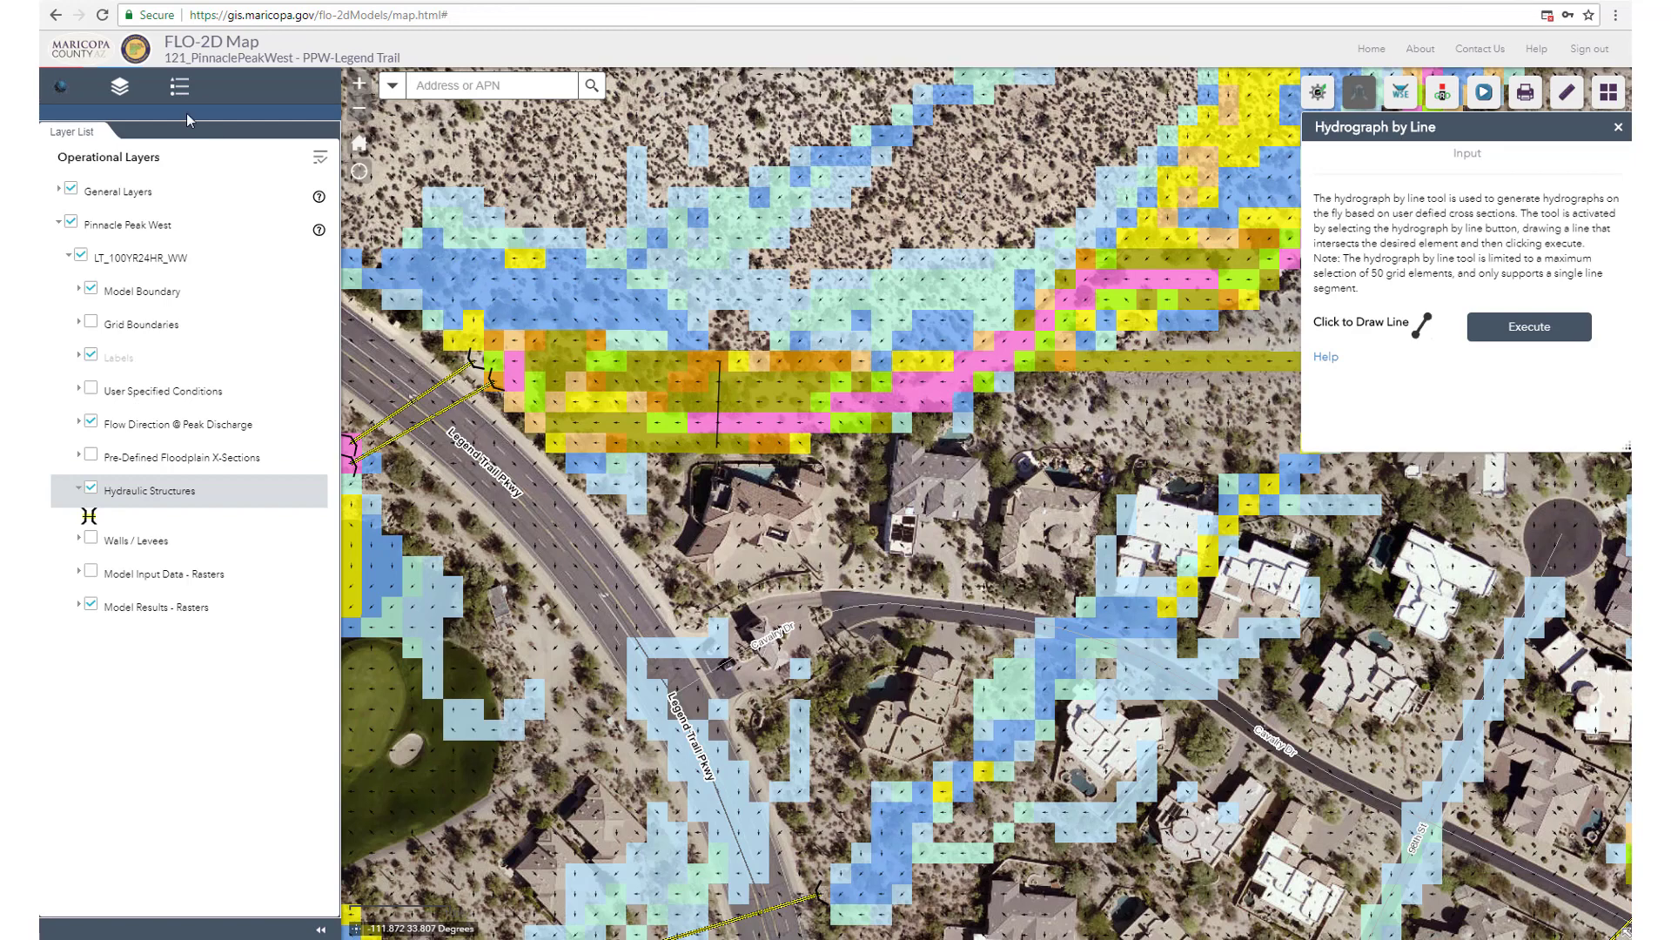
click(1547, 15)
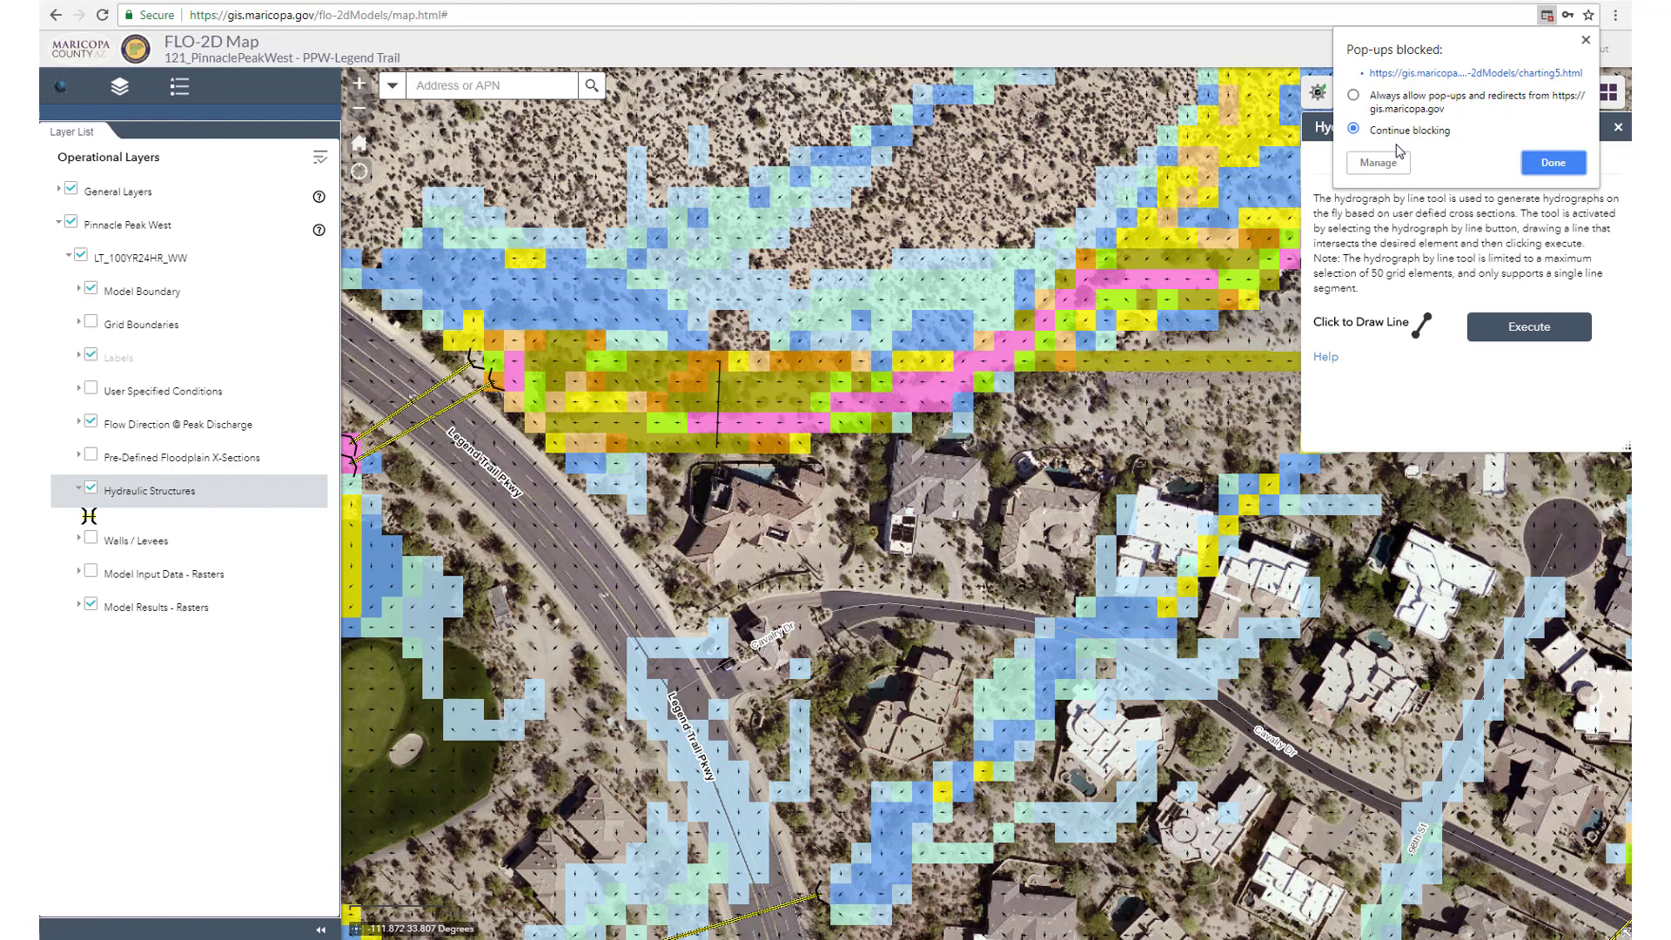
click(1354, 95)
click(1542, 174)
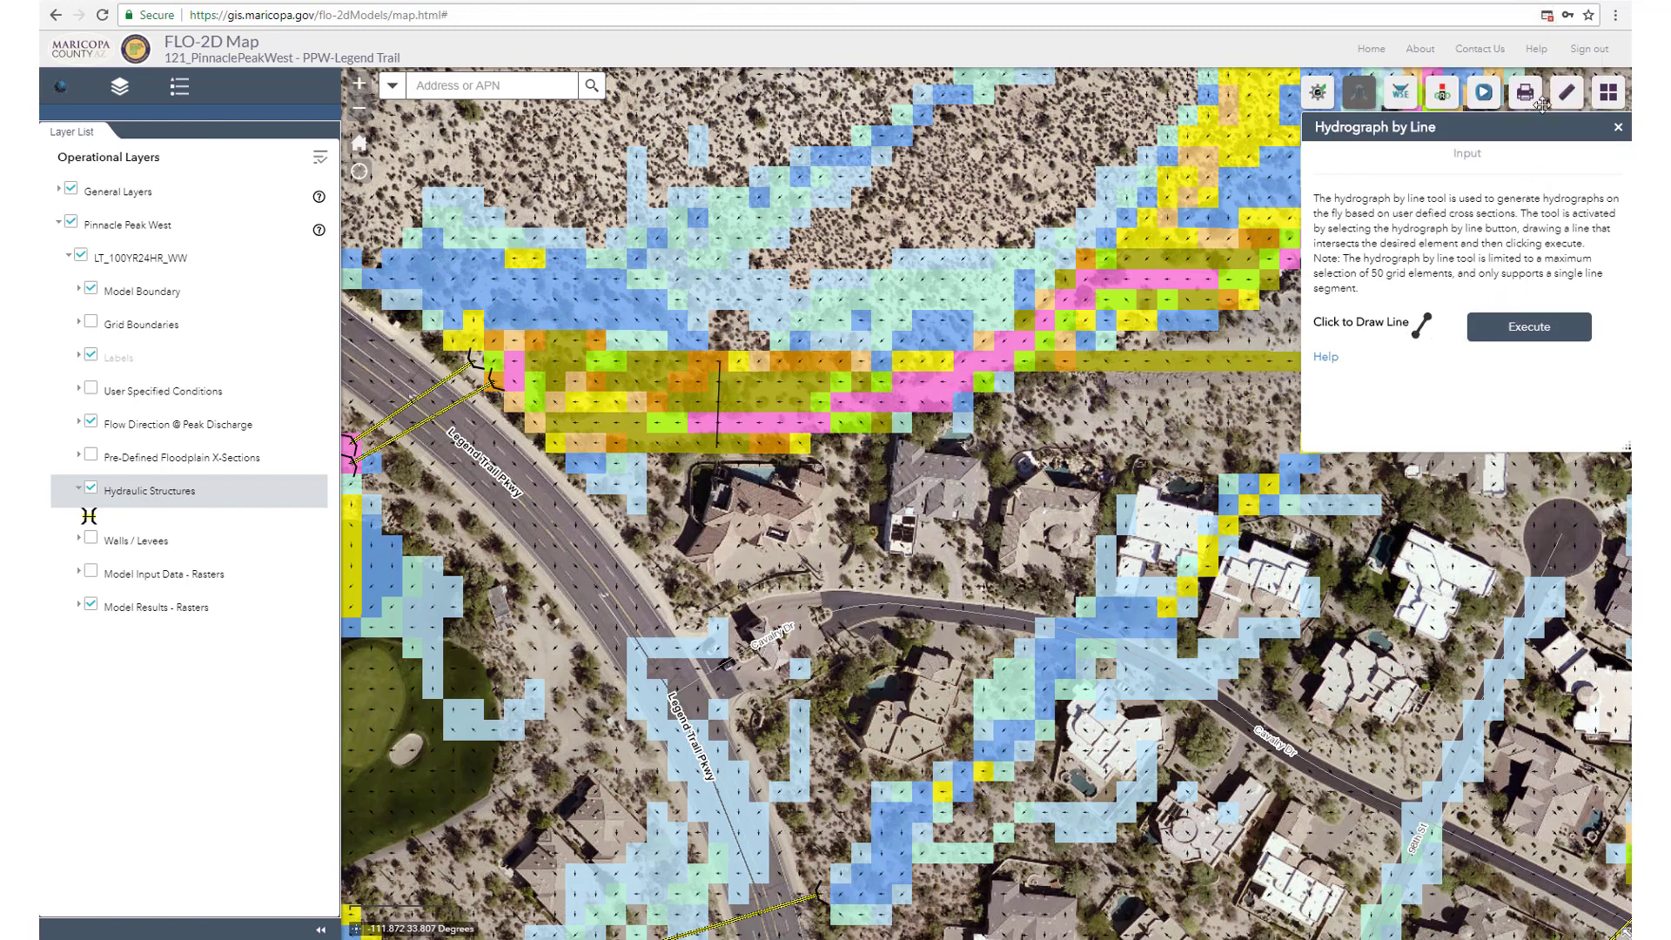
click(1542, 18)
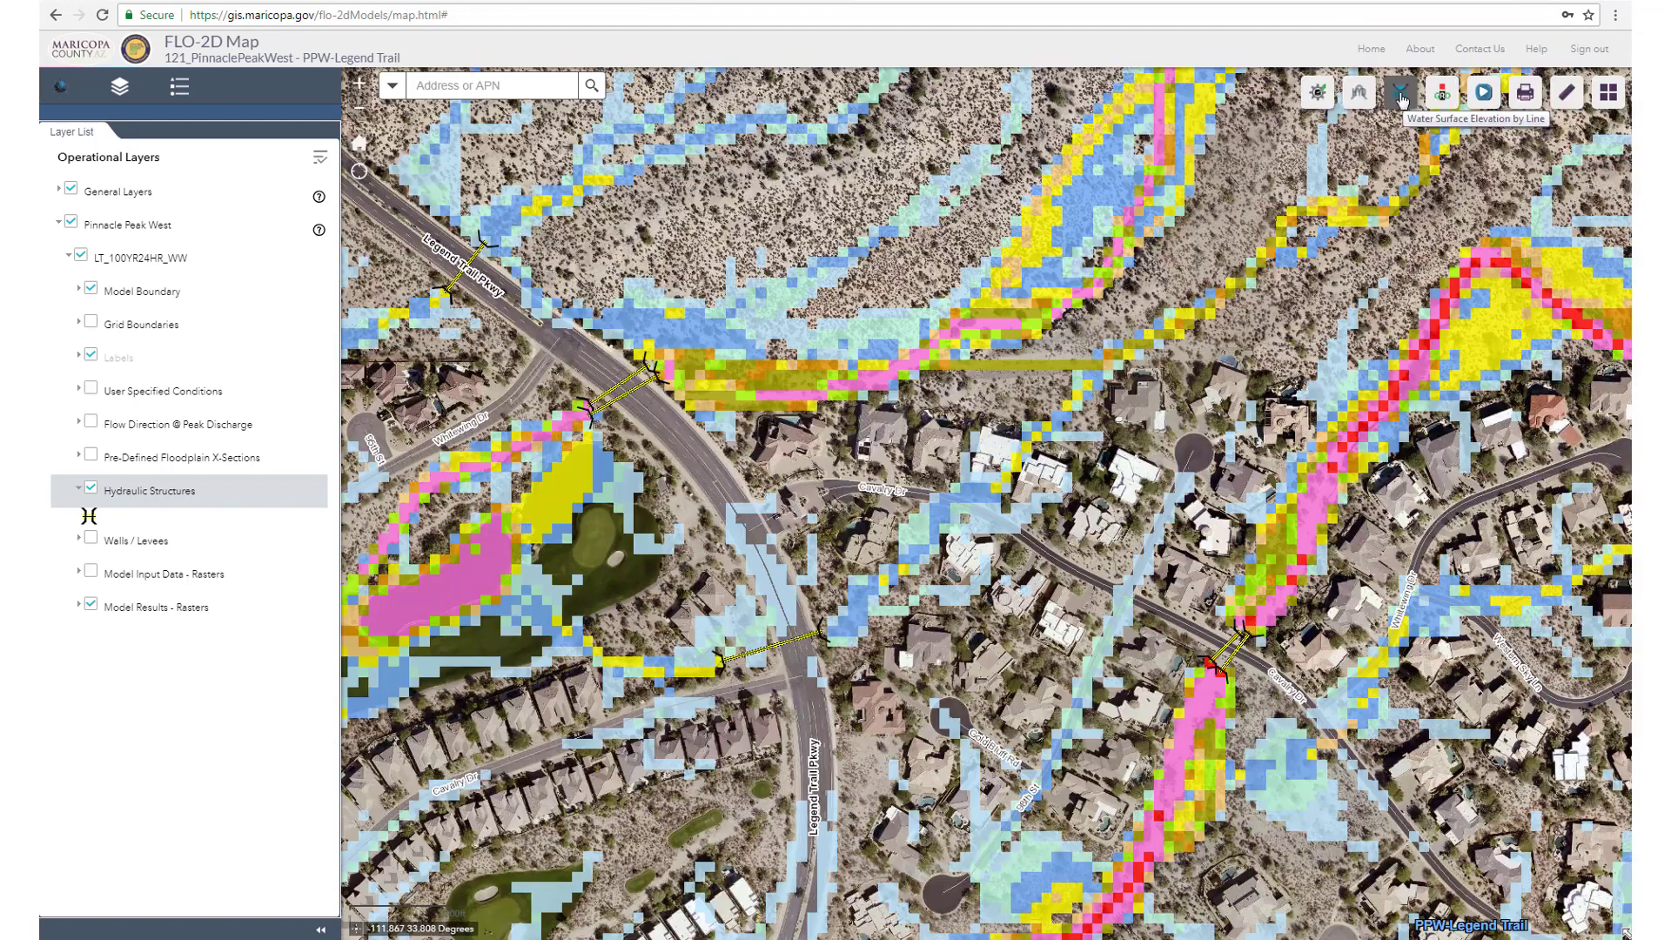
- Try outlining an export area around the wash east of Legend Trail Pkwy in Export Model Data, and close the tool without executing
click(1318, 92)
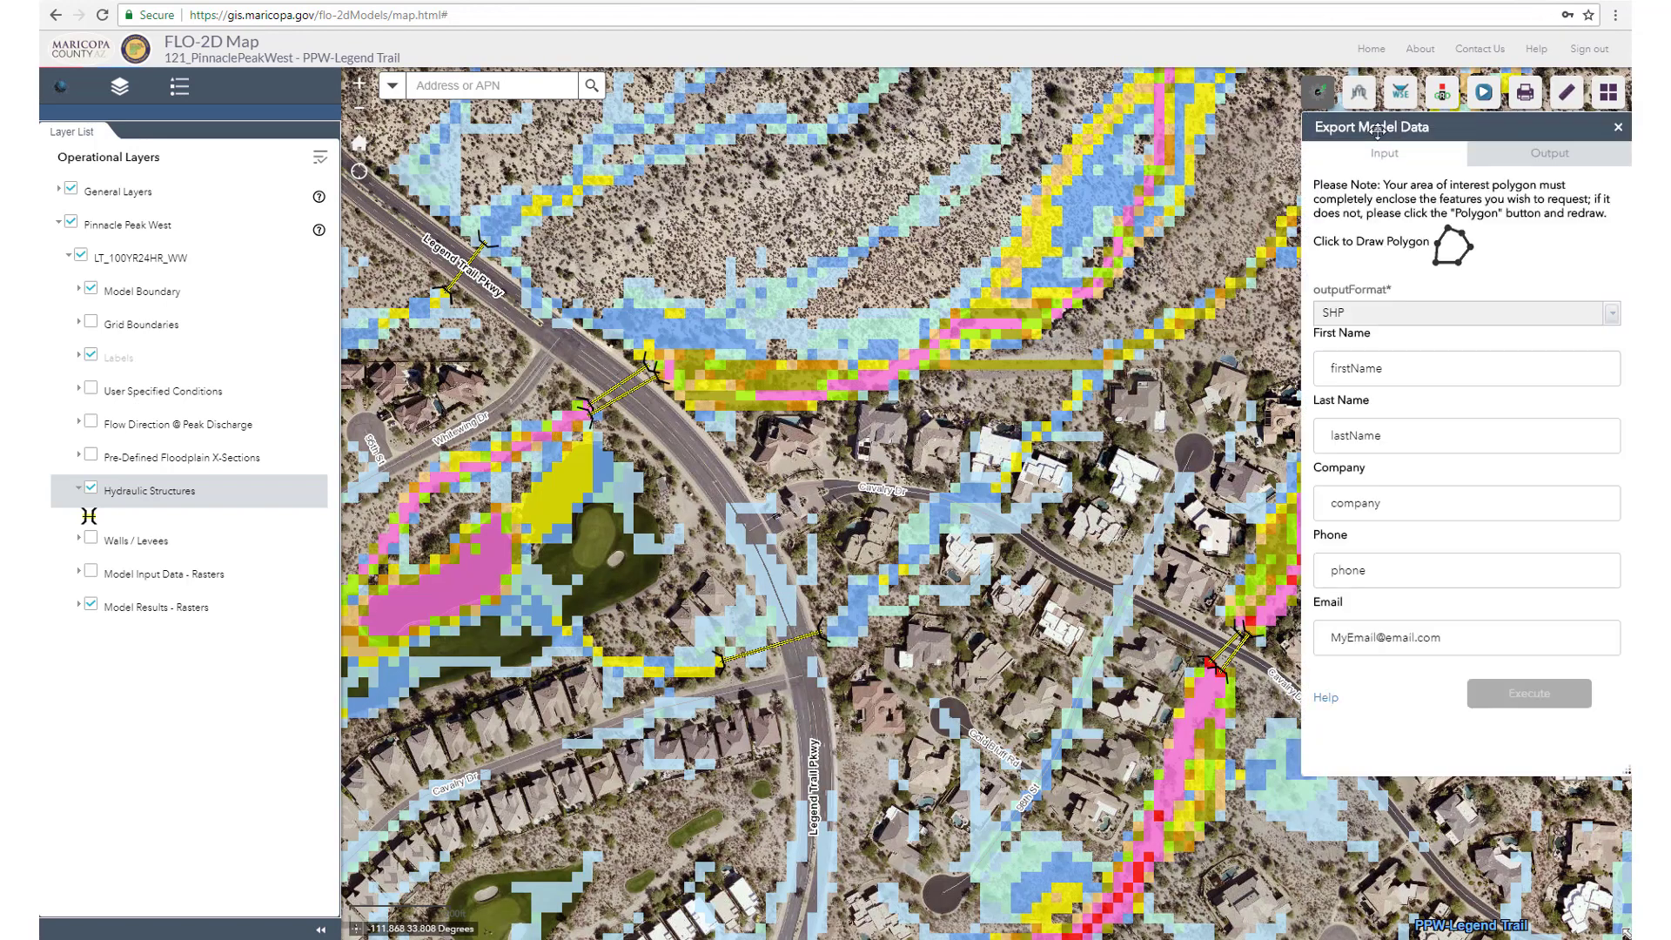
drag(1377, 130, 1349, 171)
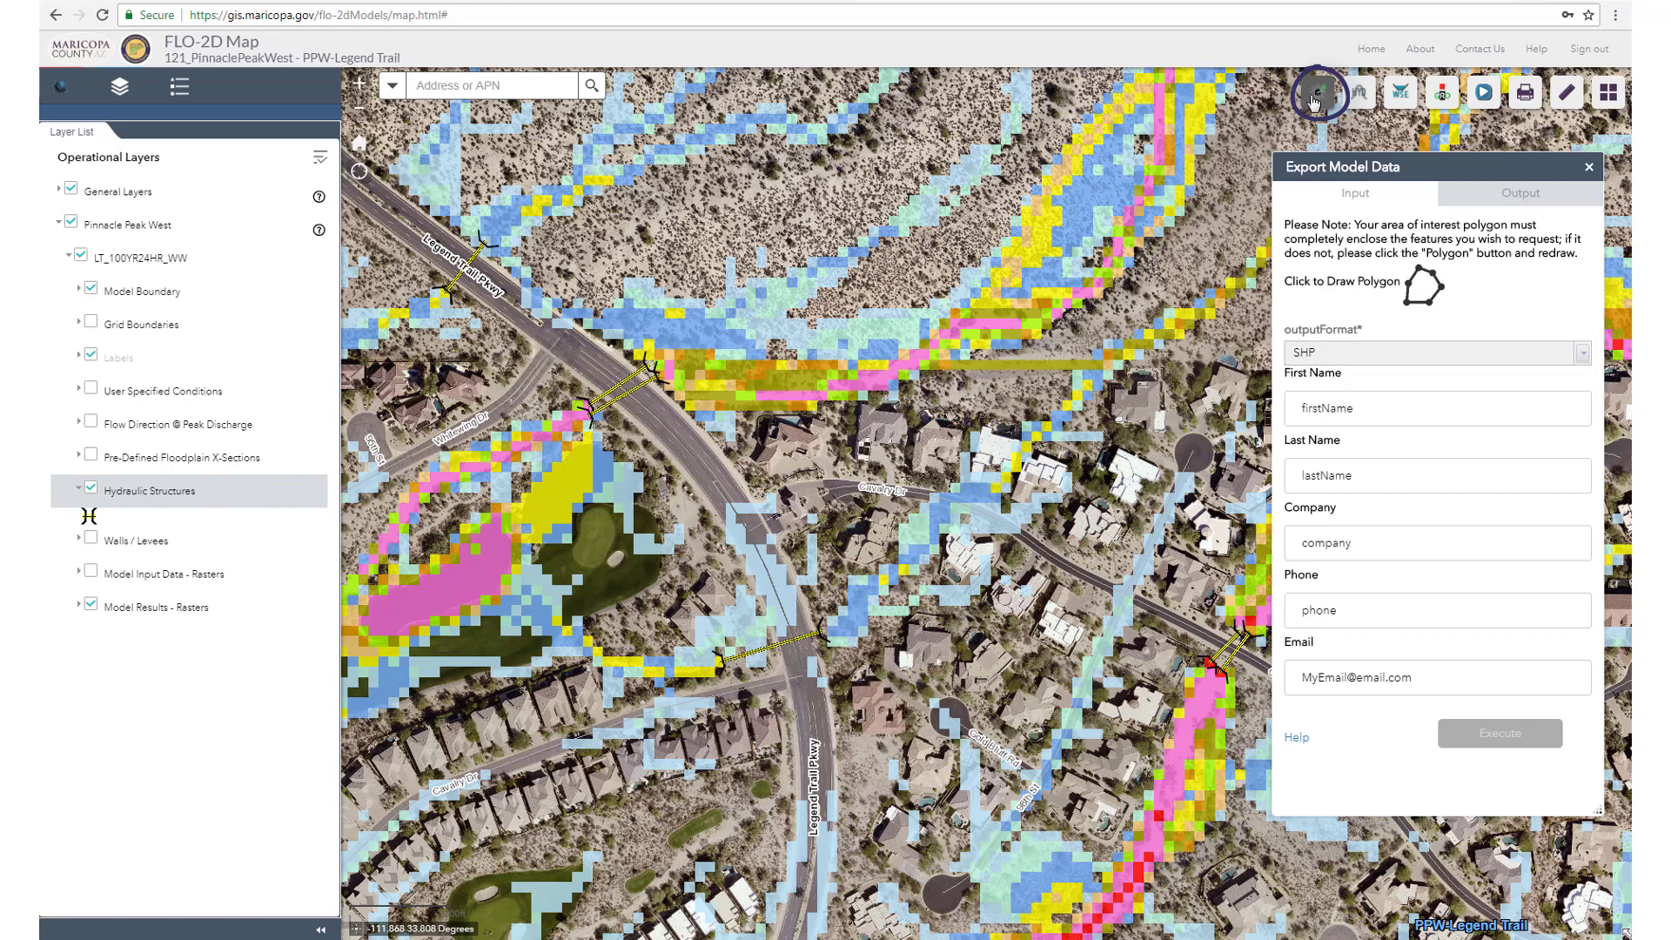
click(1426, 289)
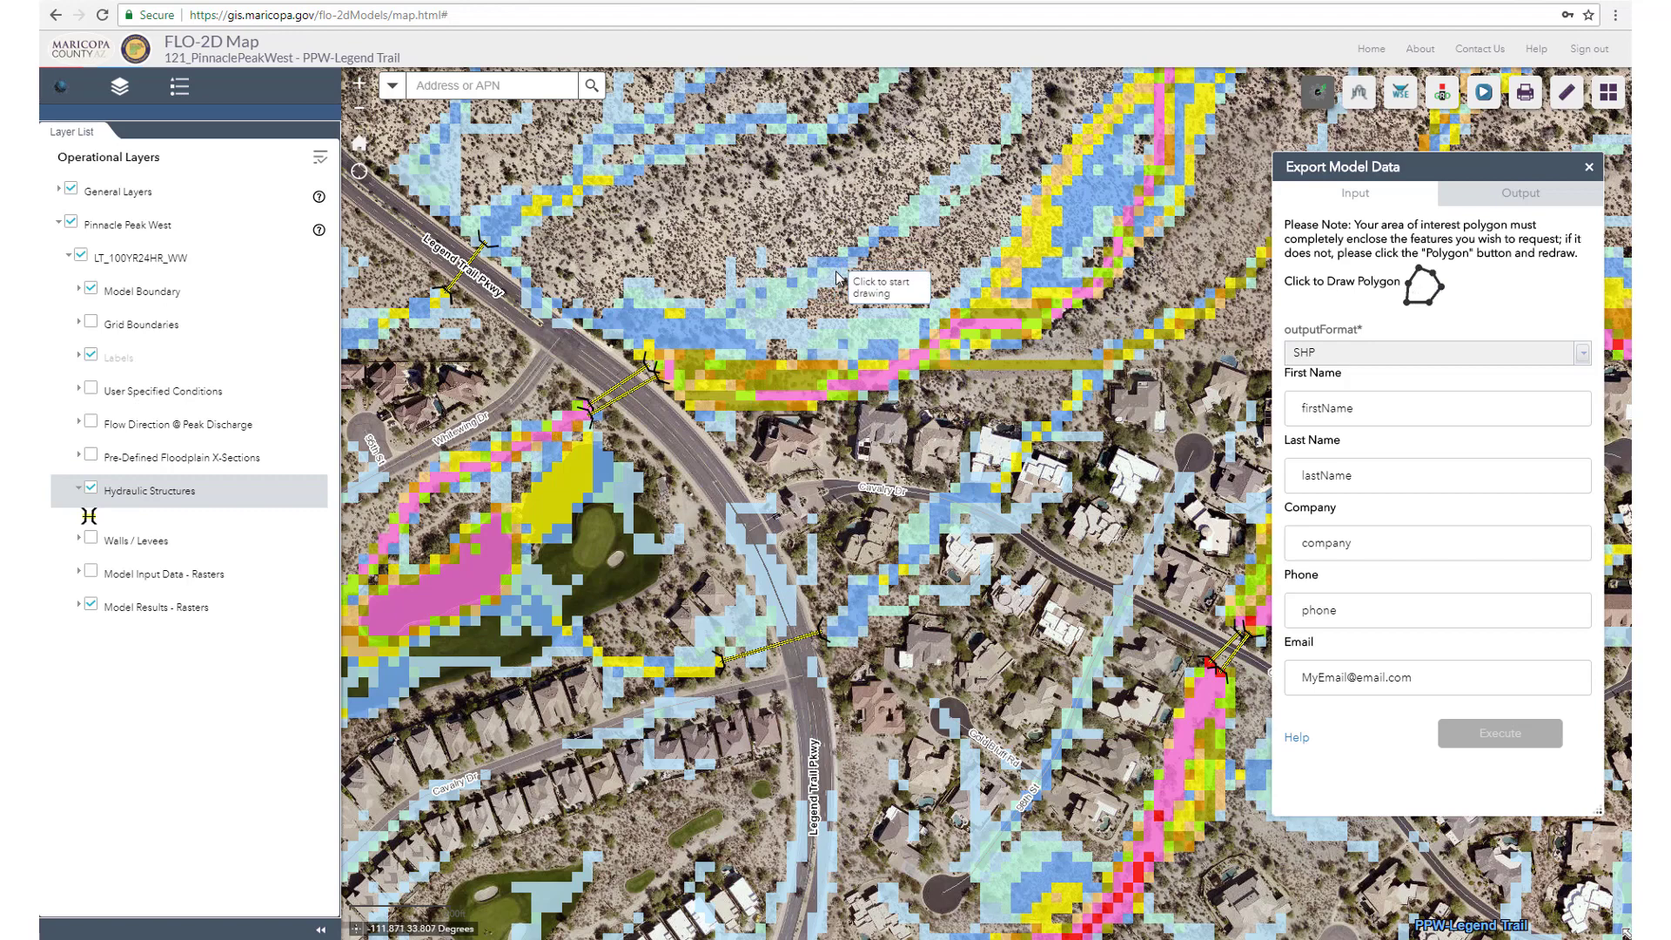
click(931, 291)
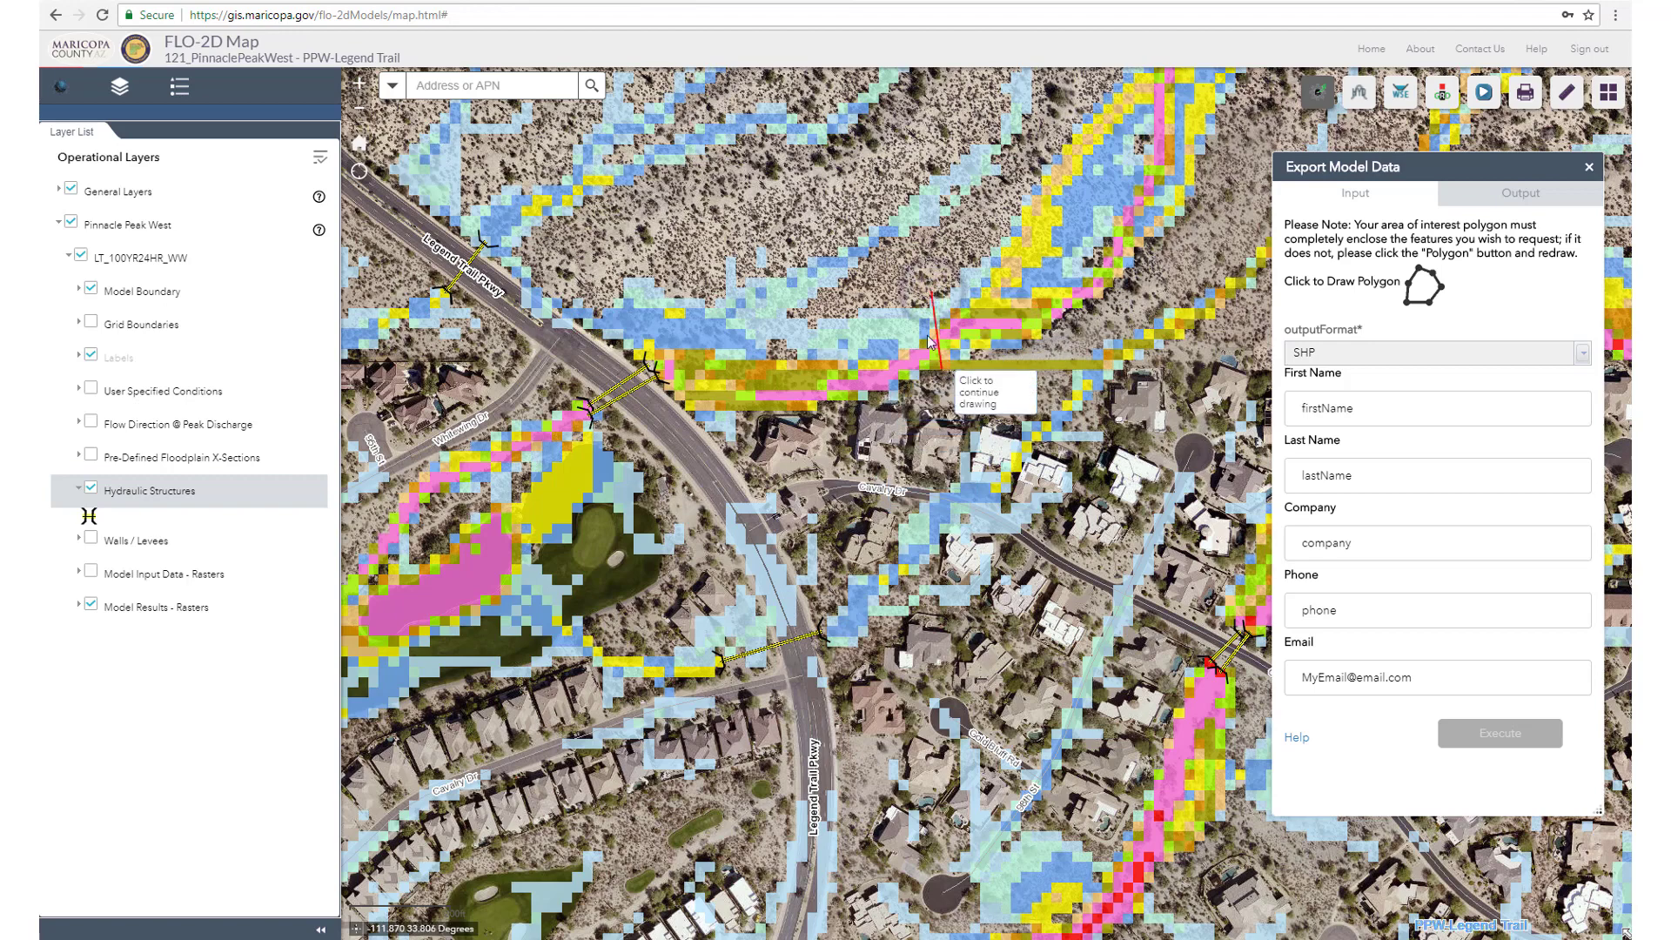
click(940, 396)
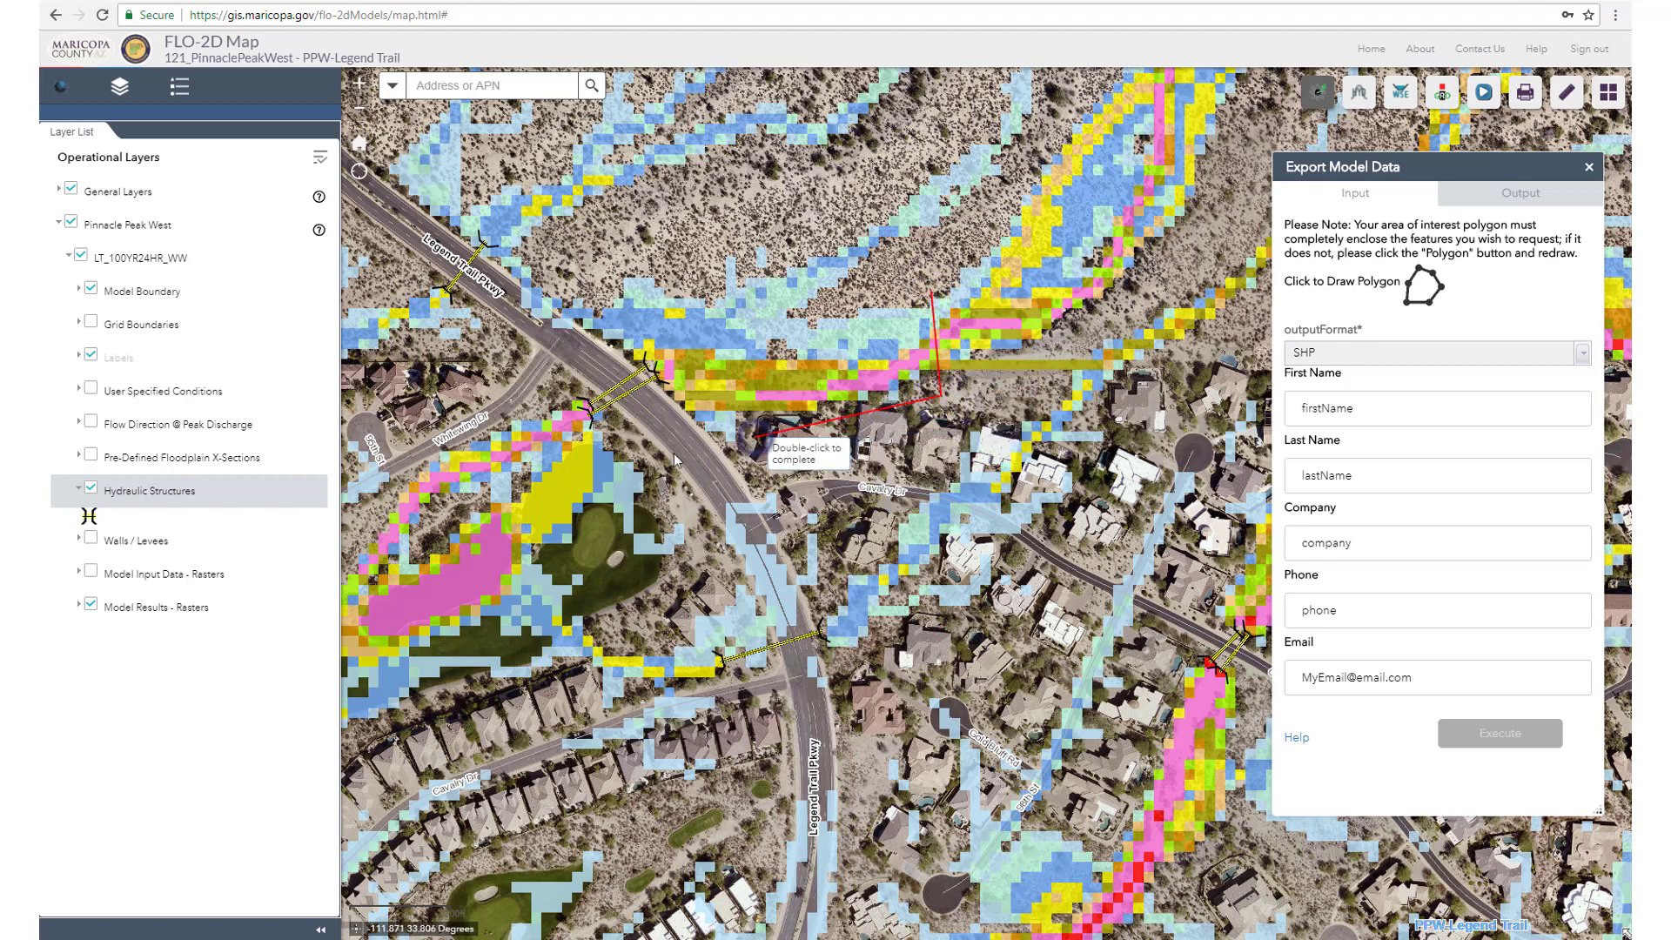
click(753, 438)
click(651, 417)
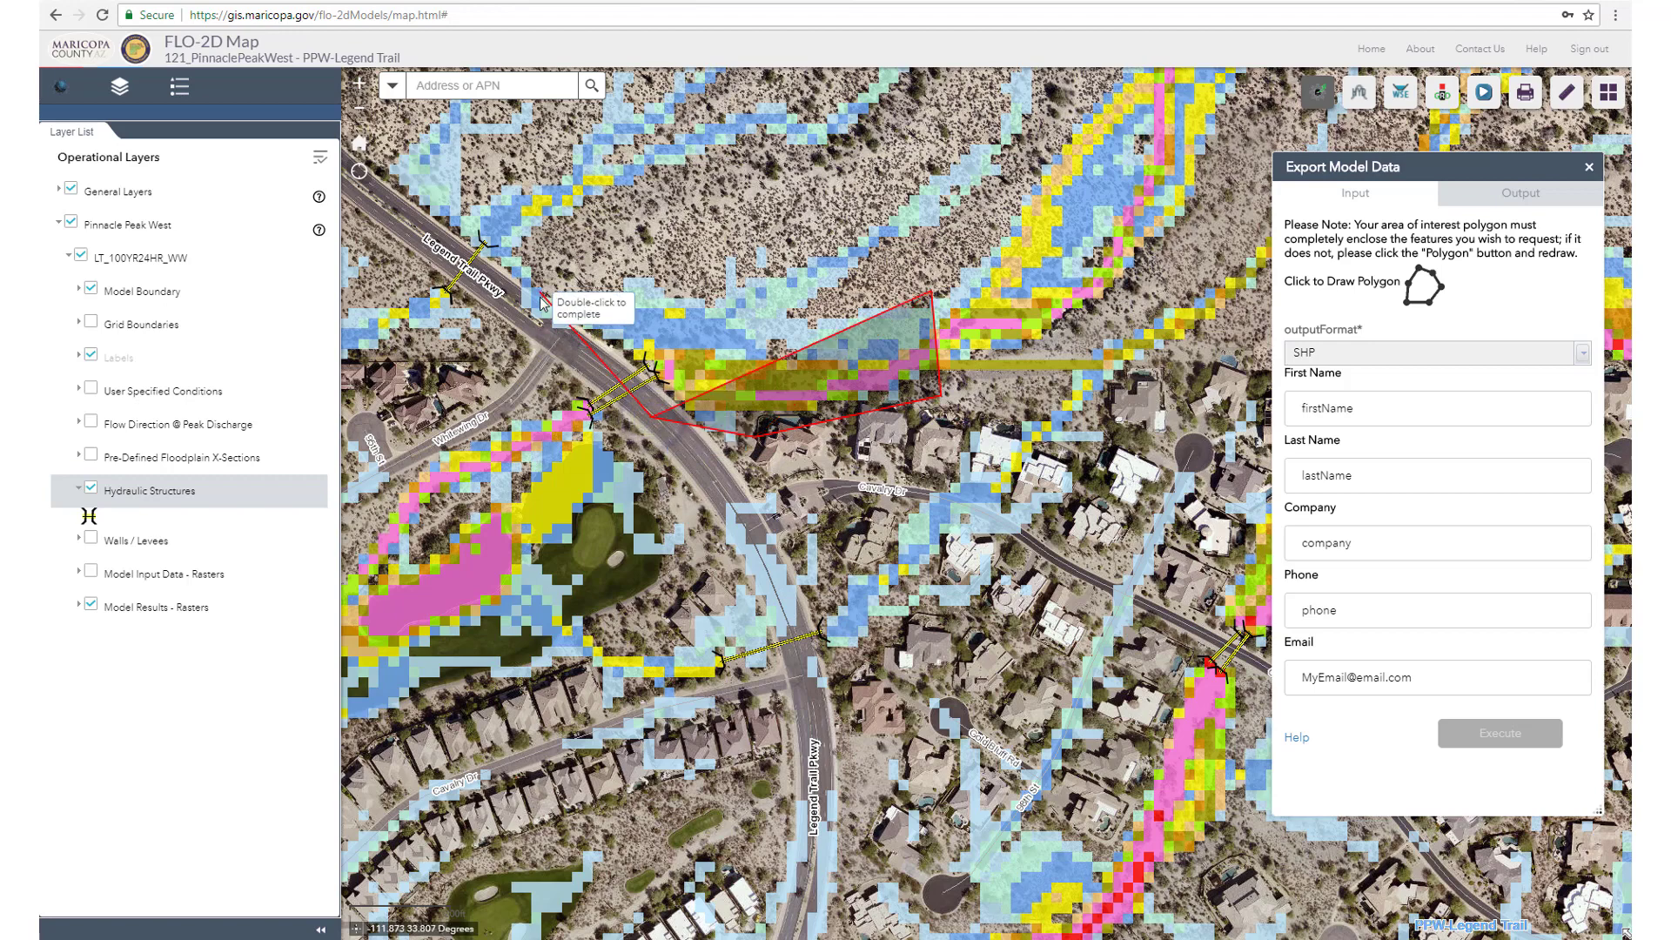
click(578, 270)
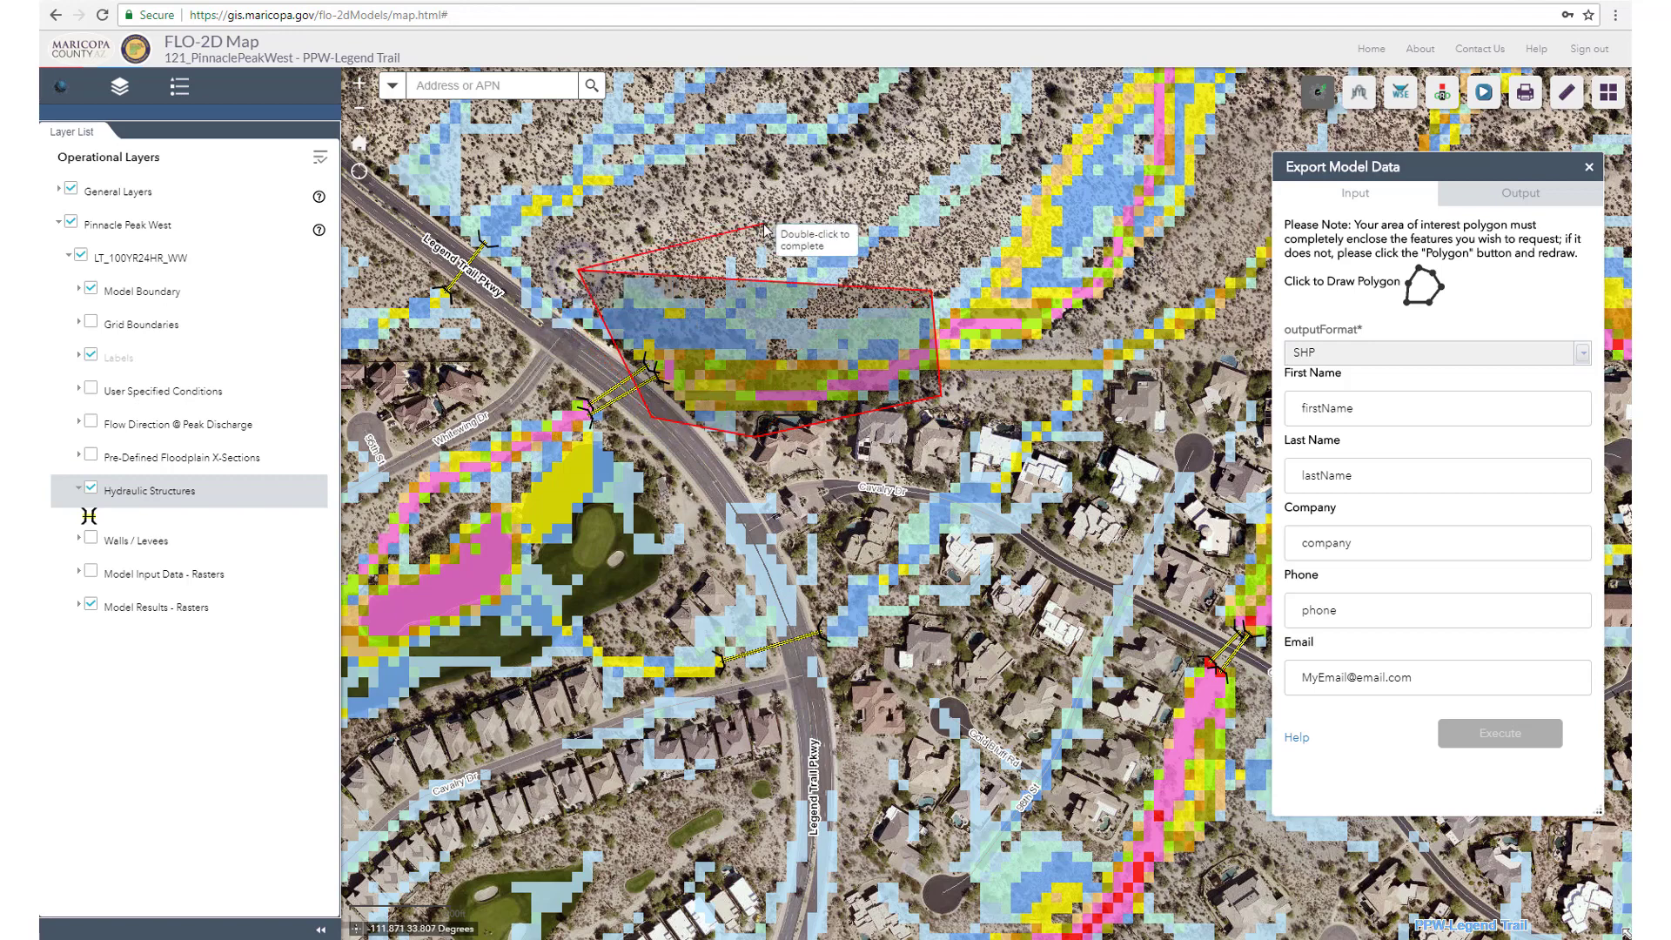
click(764, 224)
double_click(907, 262)
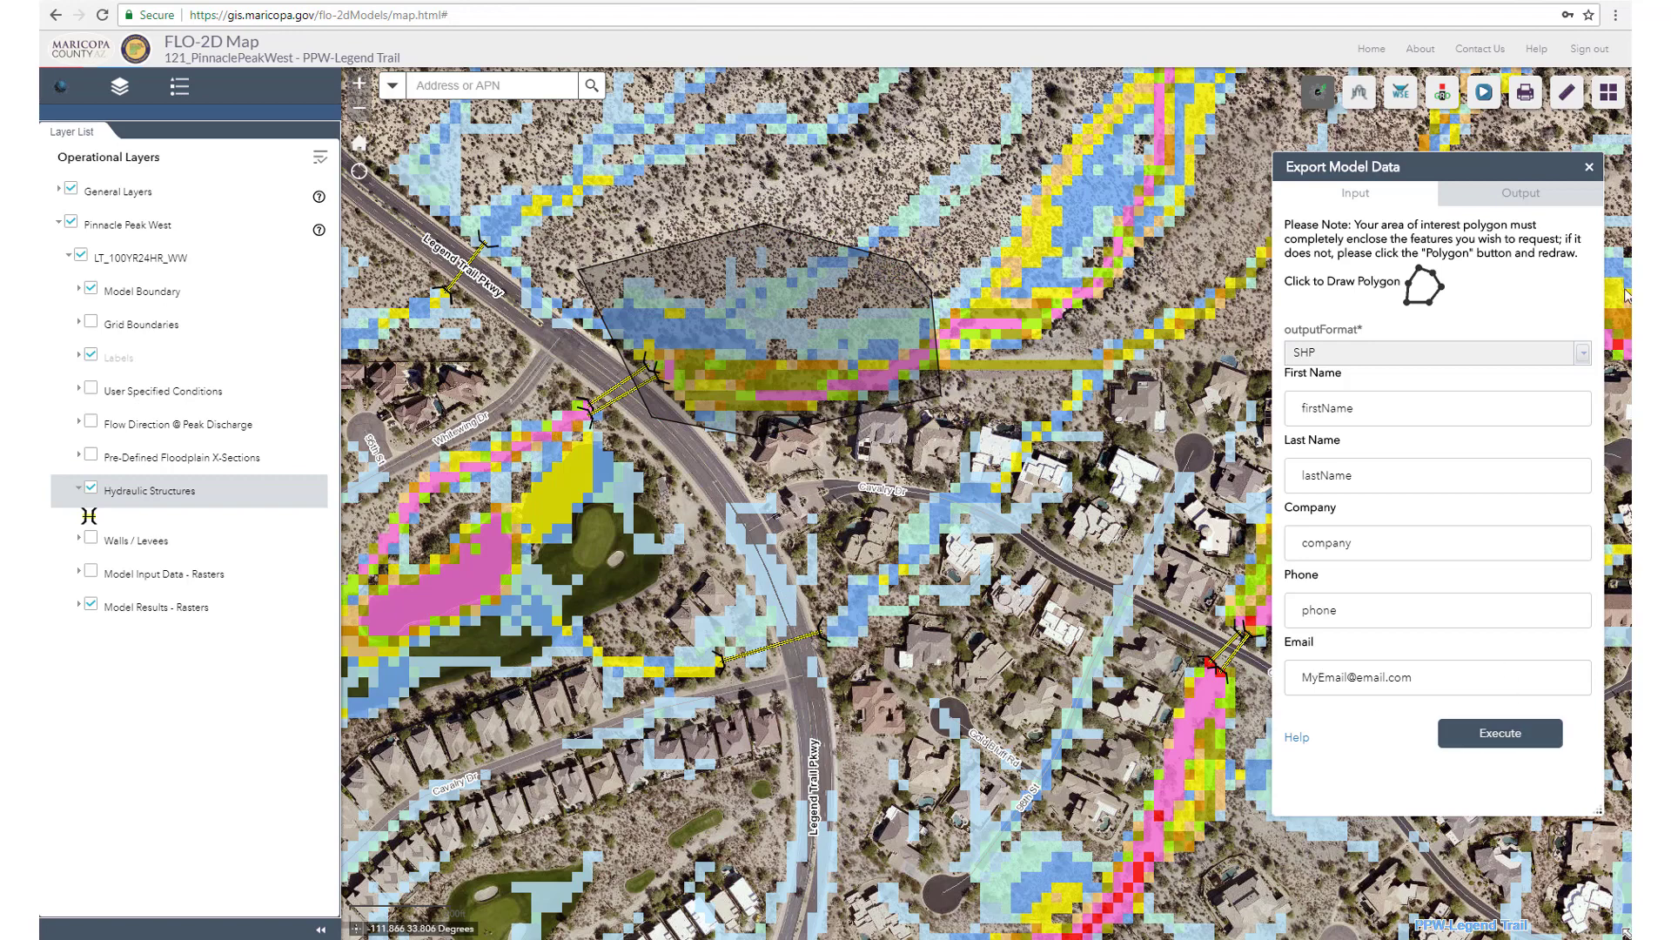
click(1589, 167)
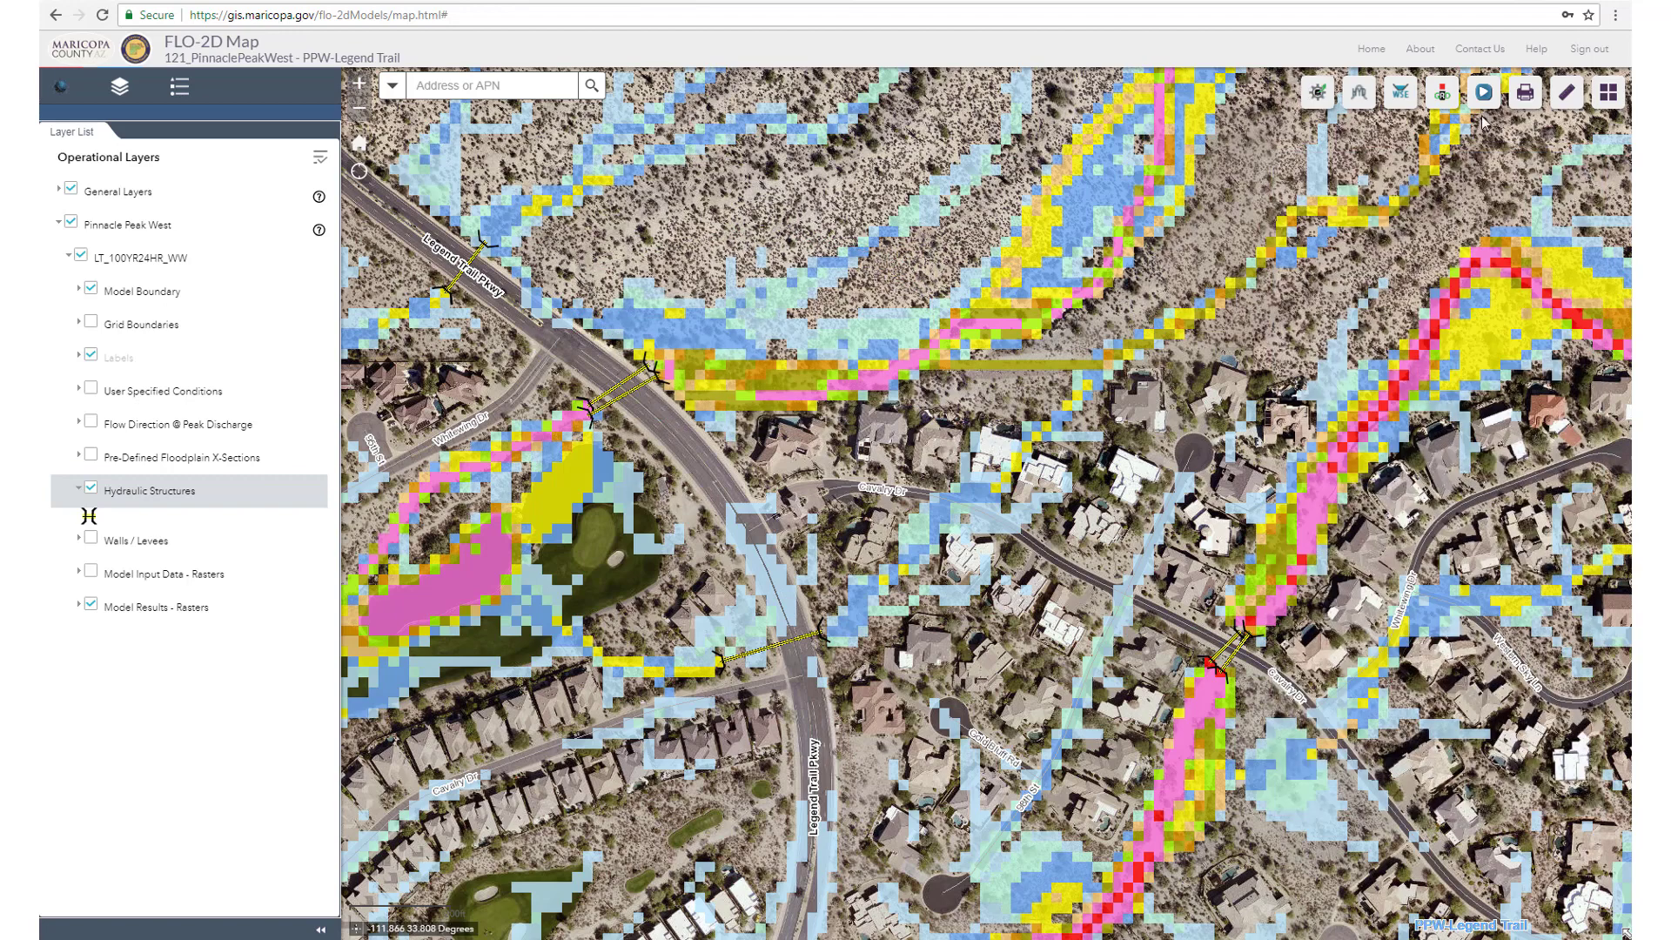
- Show Flow Direction @ Peak Discharge and generate a Hydrograph by Line across the wash just east of Legend Trail Pkwy, perpendicular to the flow
click(1358, 90)
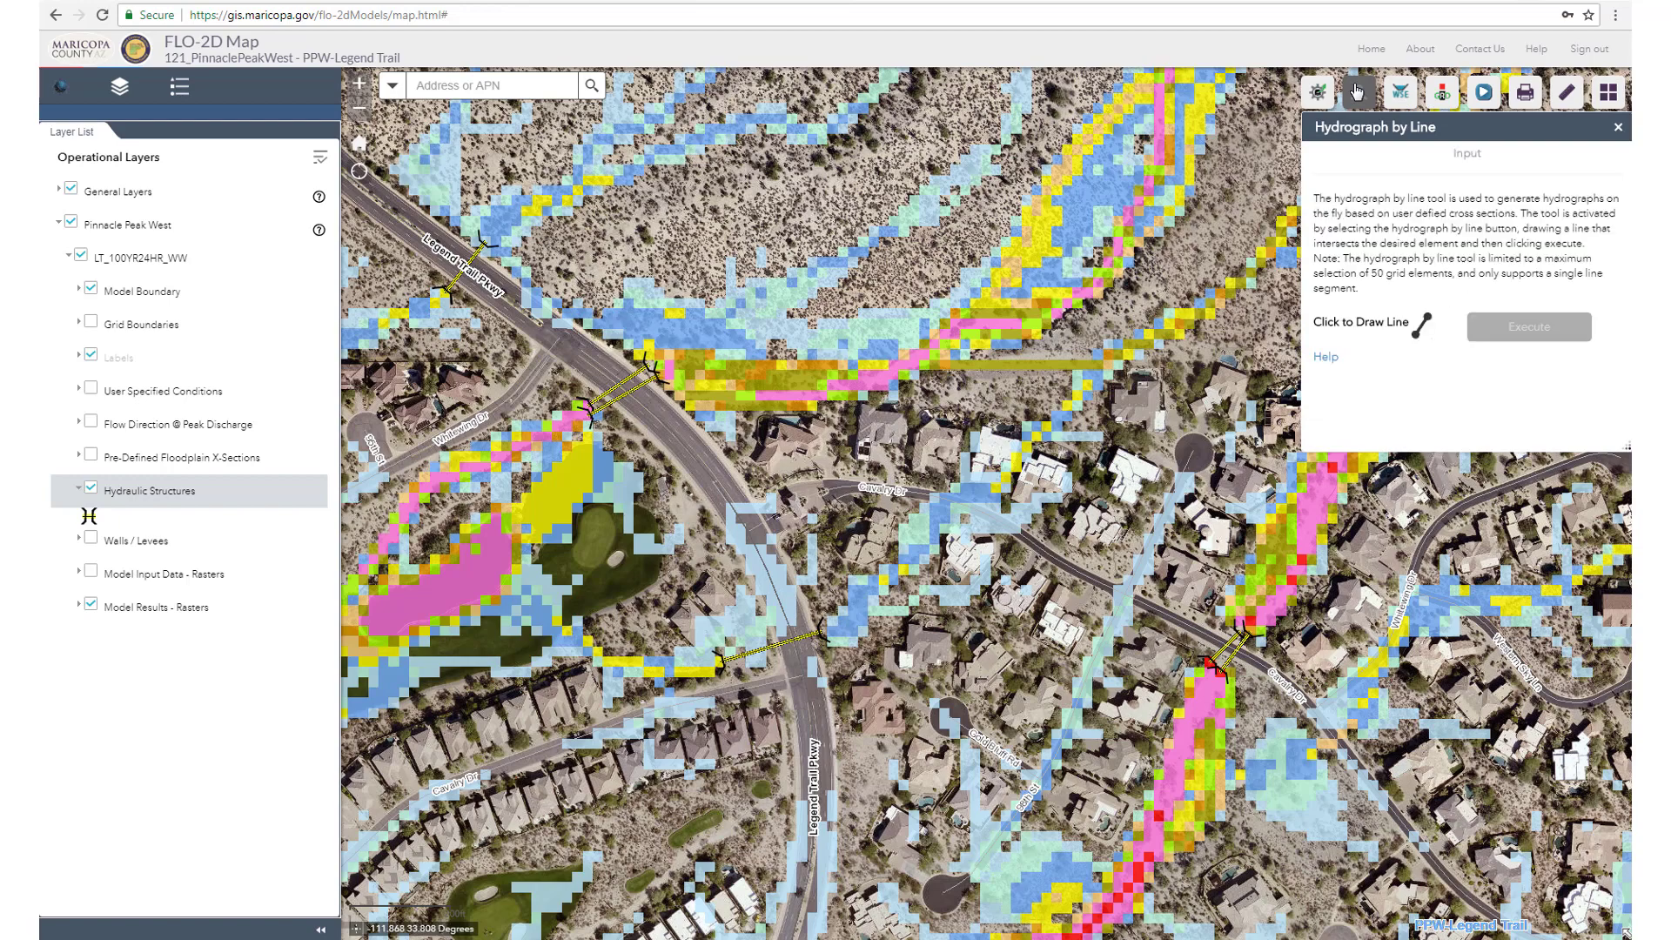
scroll(817, 366, up, 1)
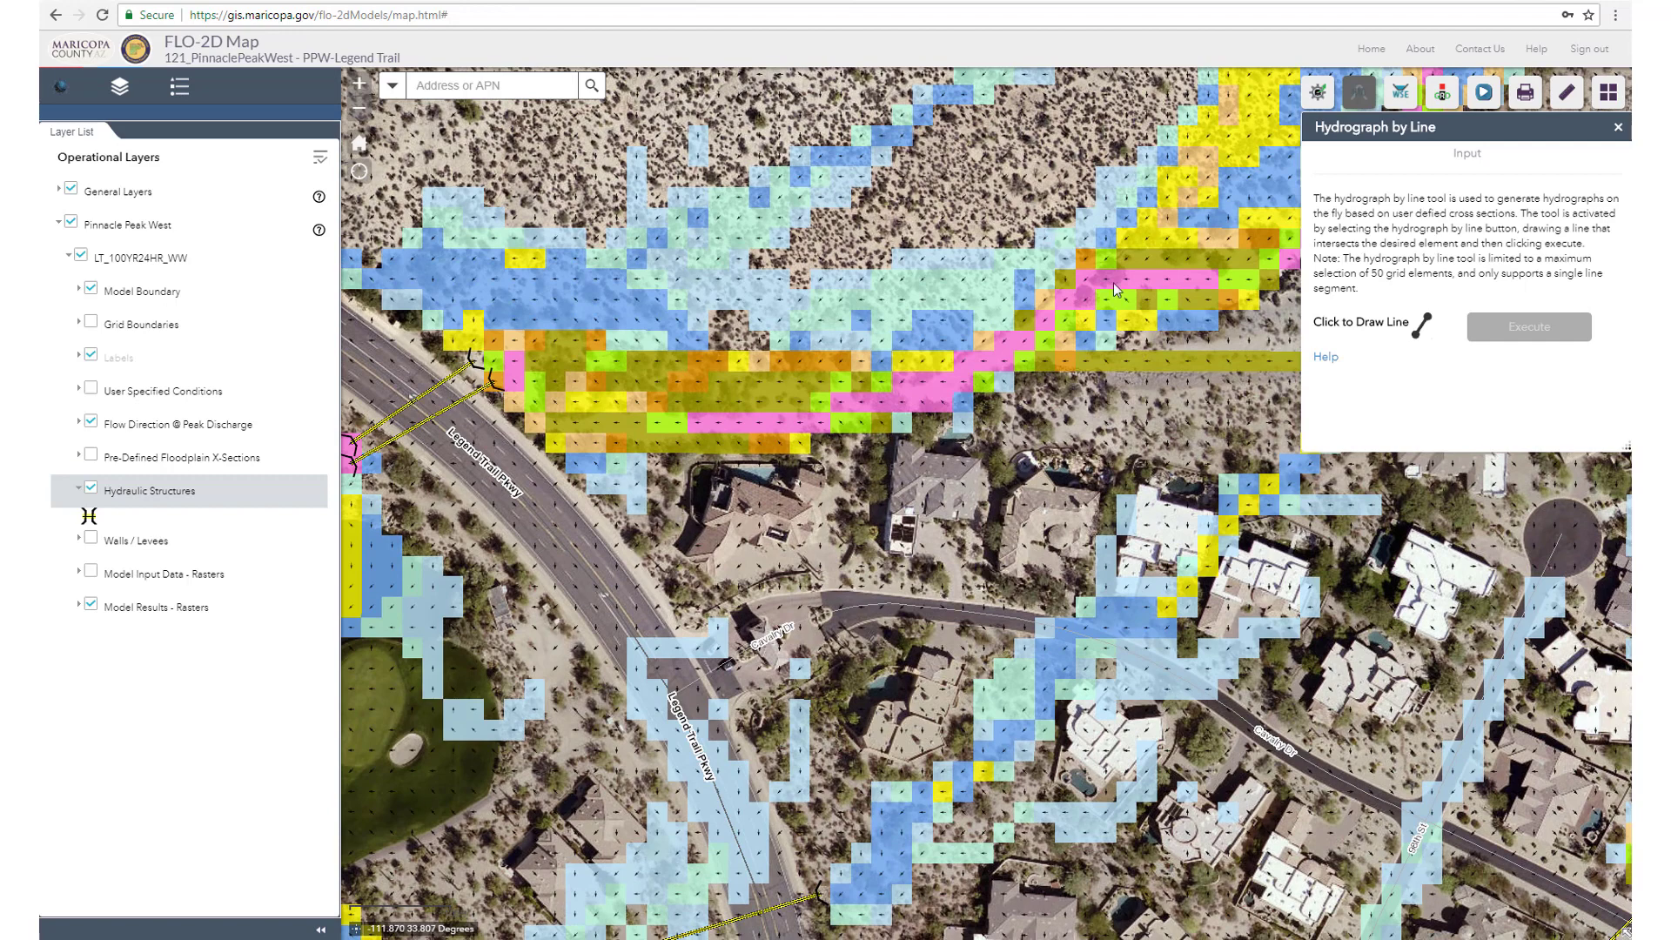
click(1420, 325)
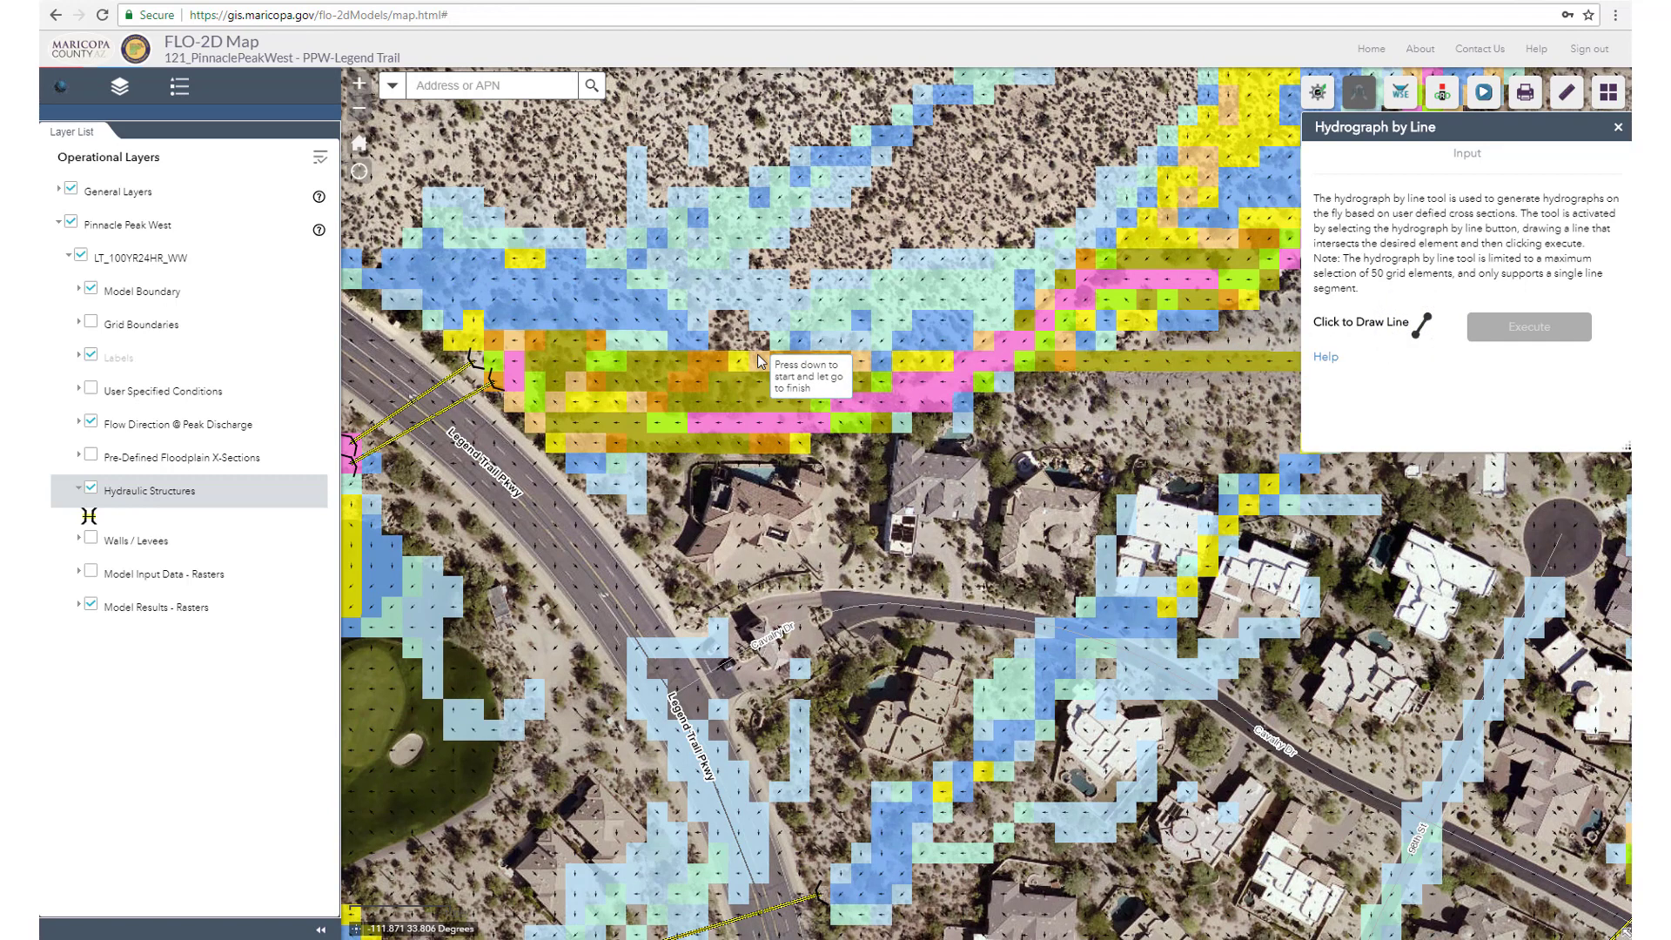
drag(719, 370, 719, 452)
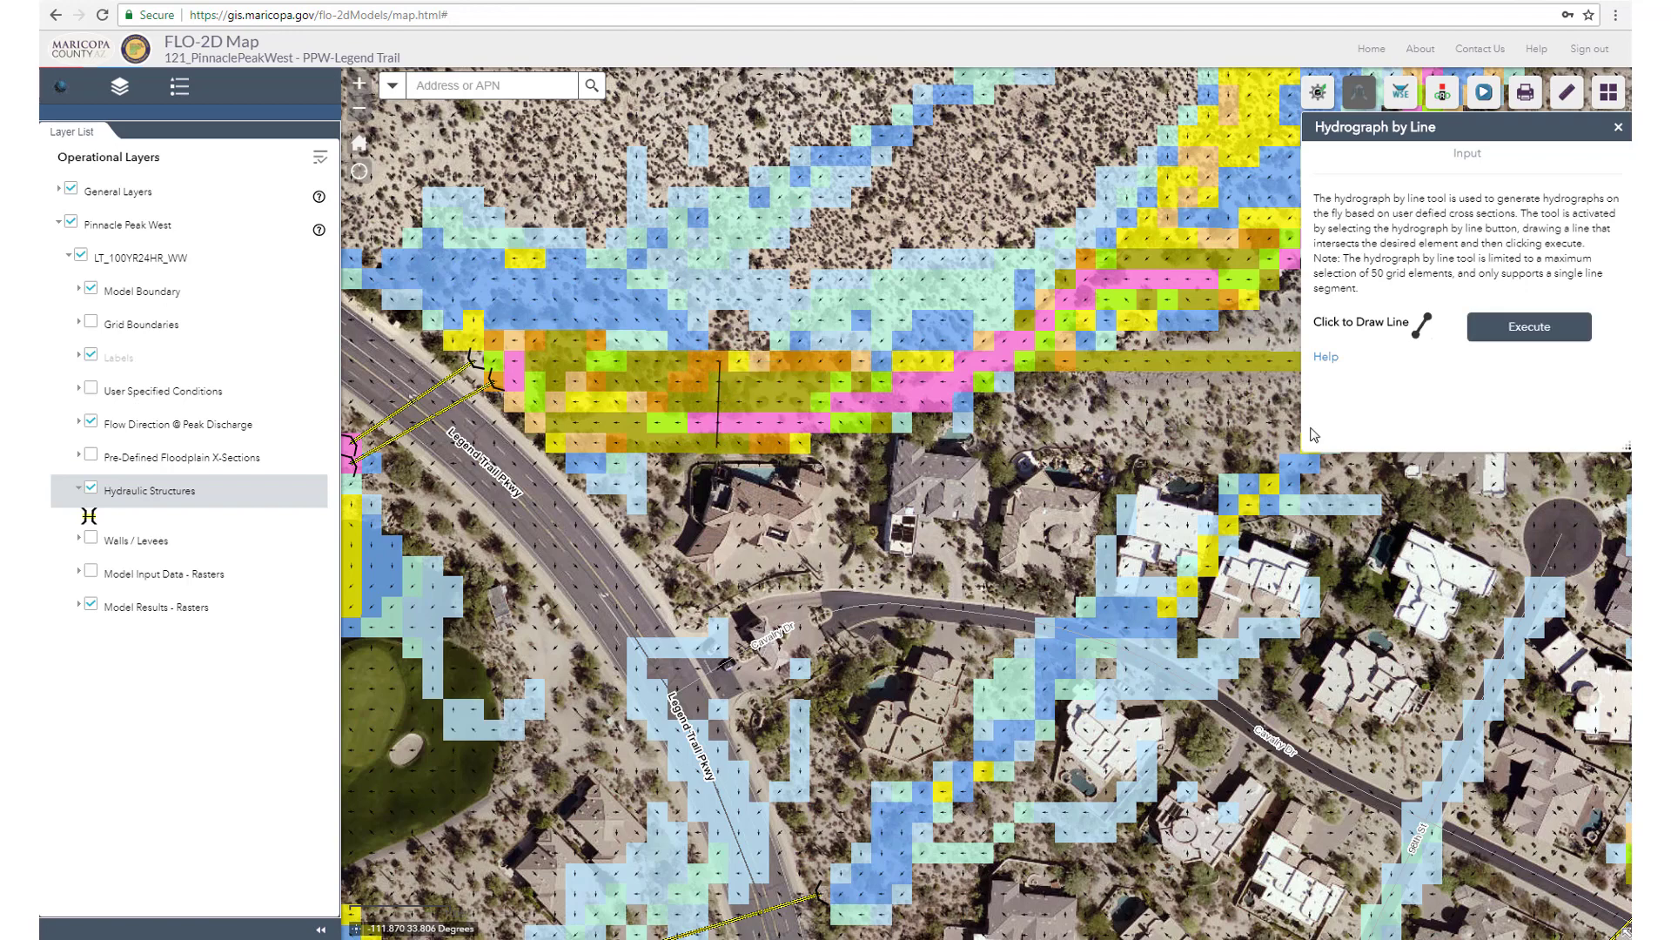
click(1534, 328)
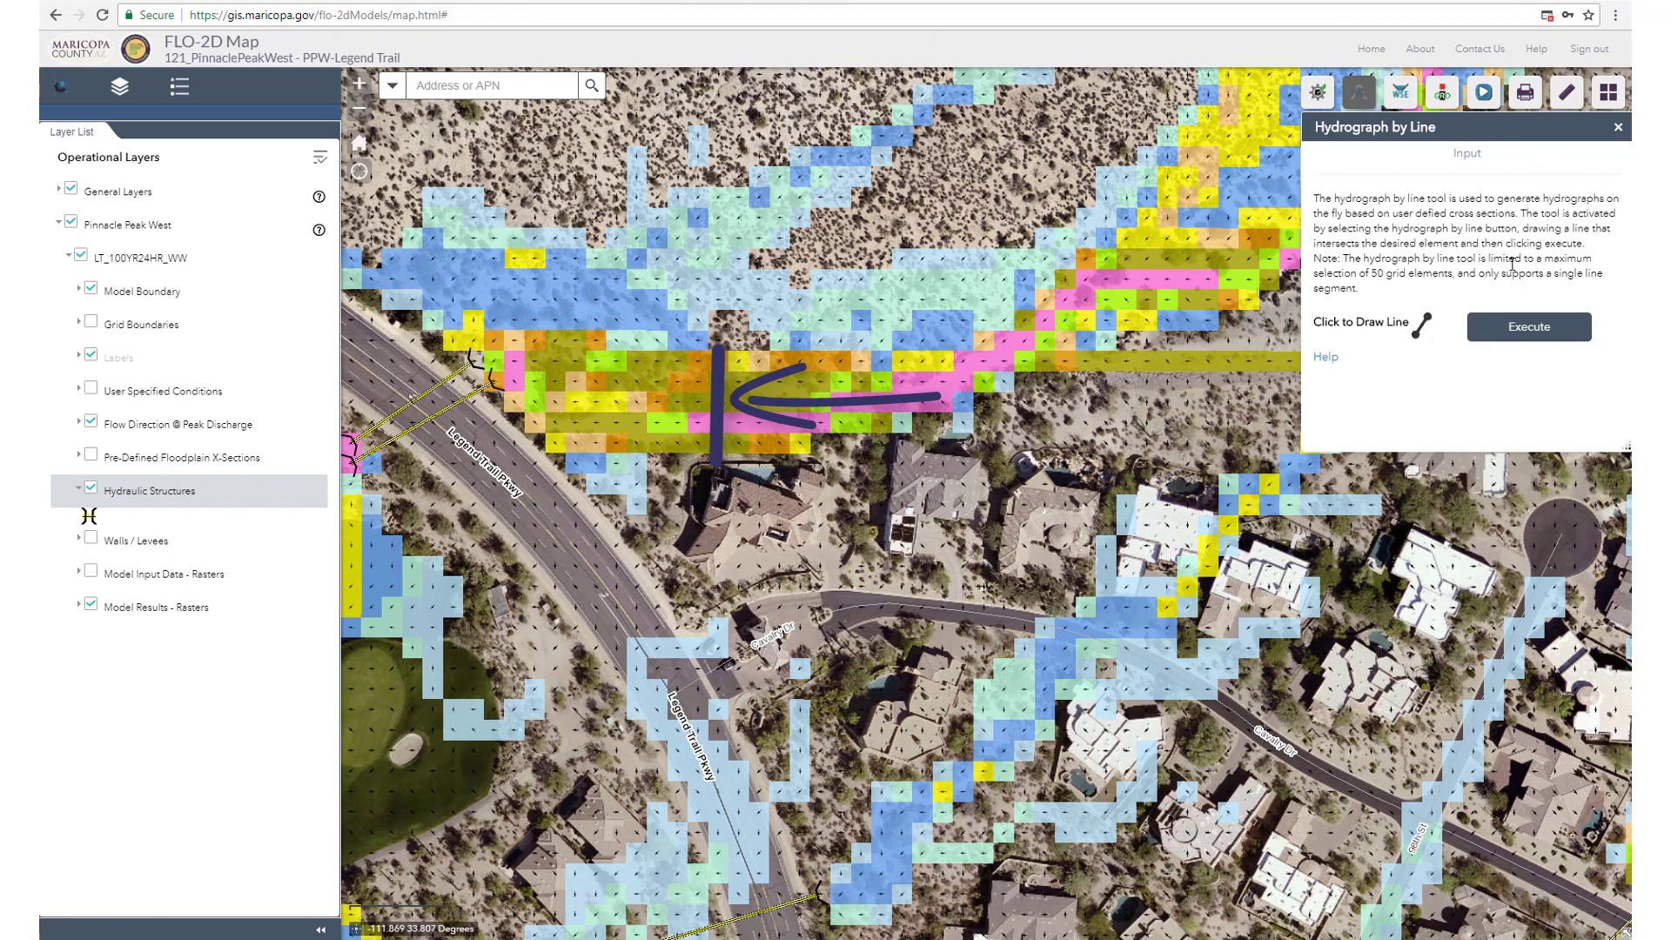
click(1529, 327)
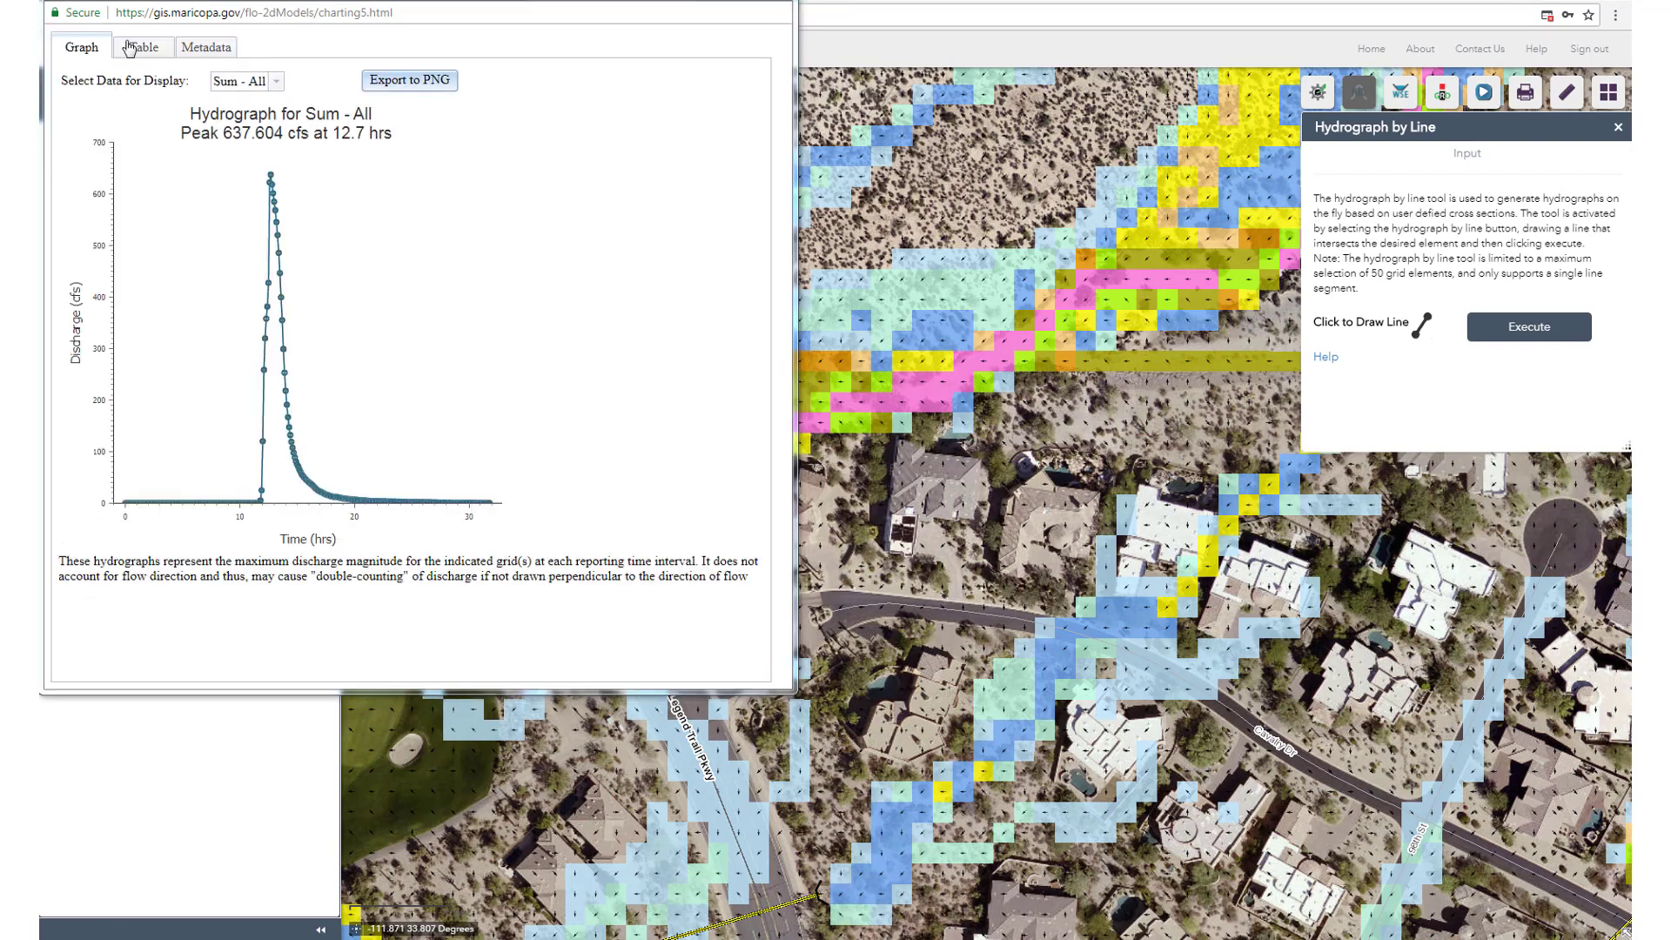
- Review the hydrograph's graph, table and metadata, and close the results and the Hydrograph by Line tool
drag(198, 2, 221, 11)
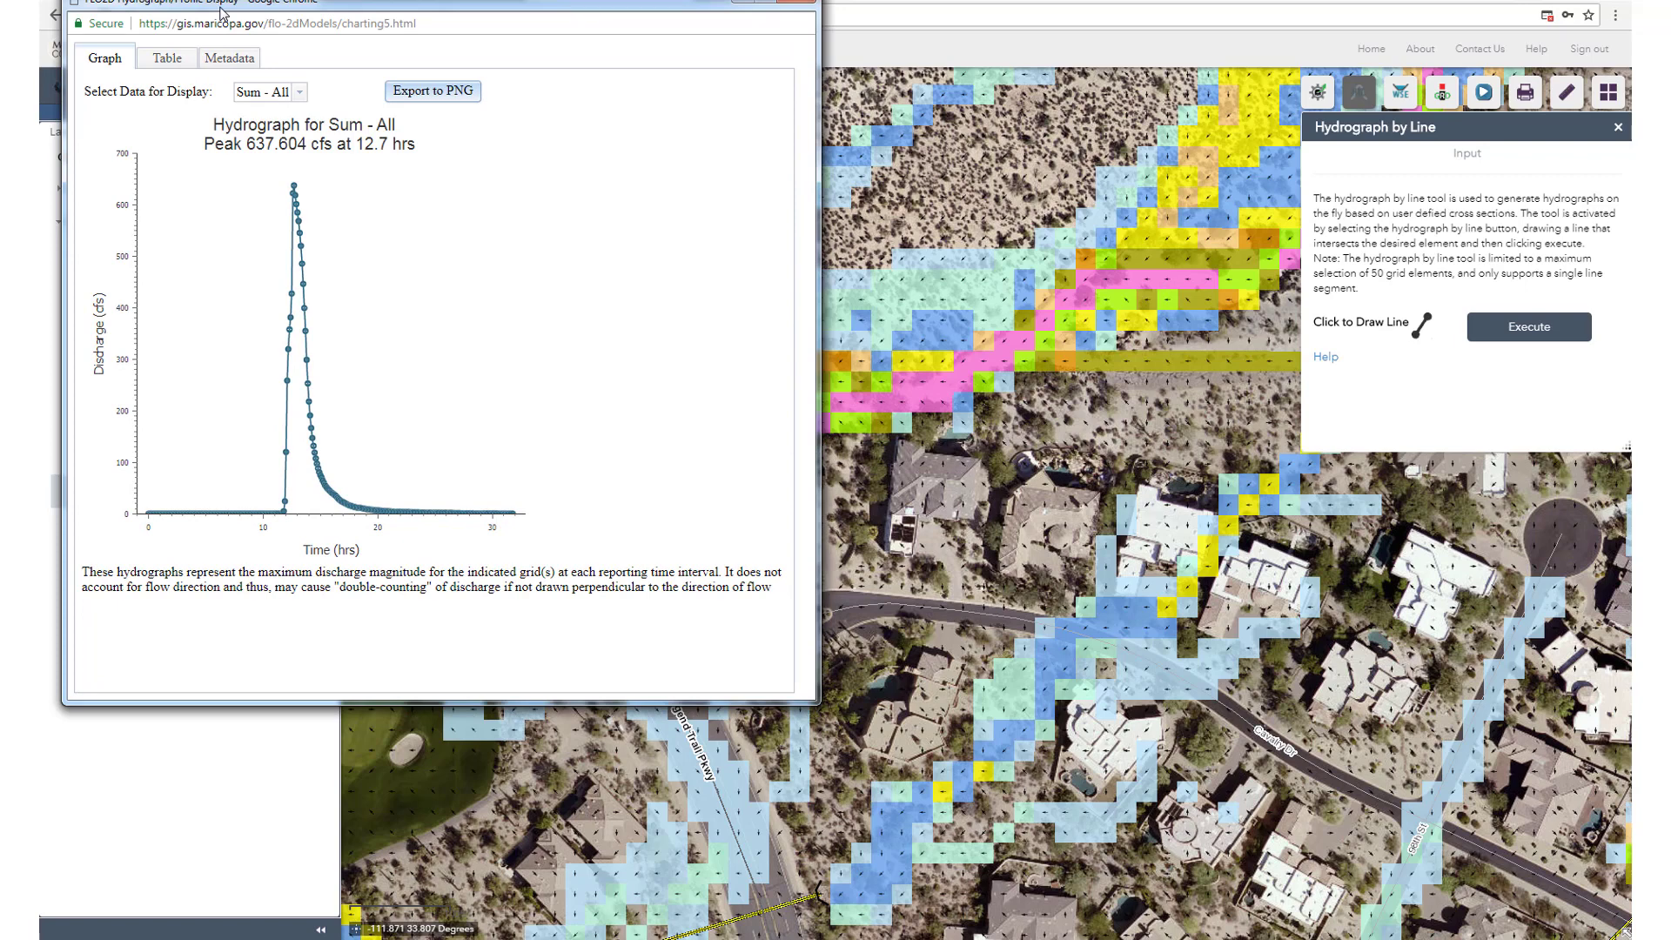
drag(223, 13, 325, 79)
click(267, 125)
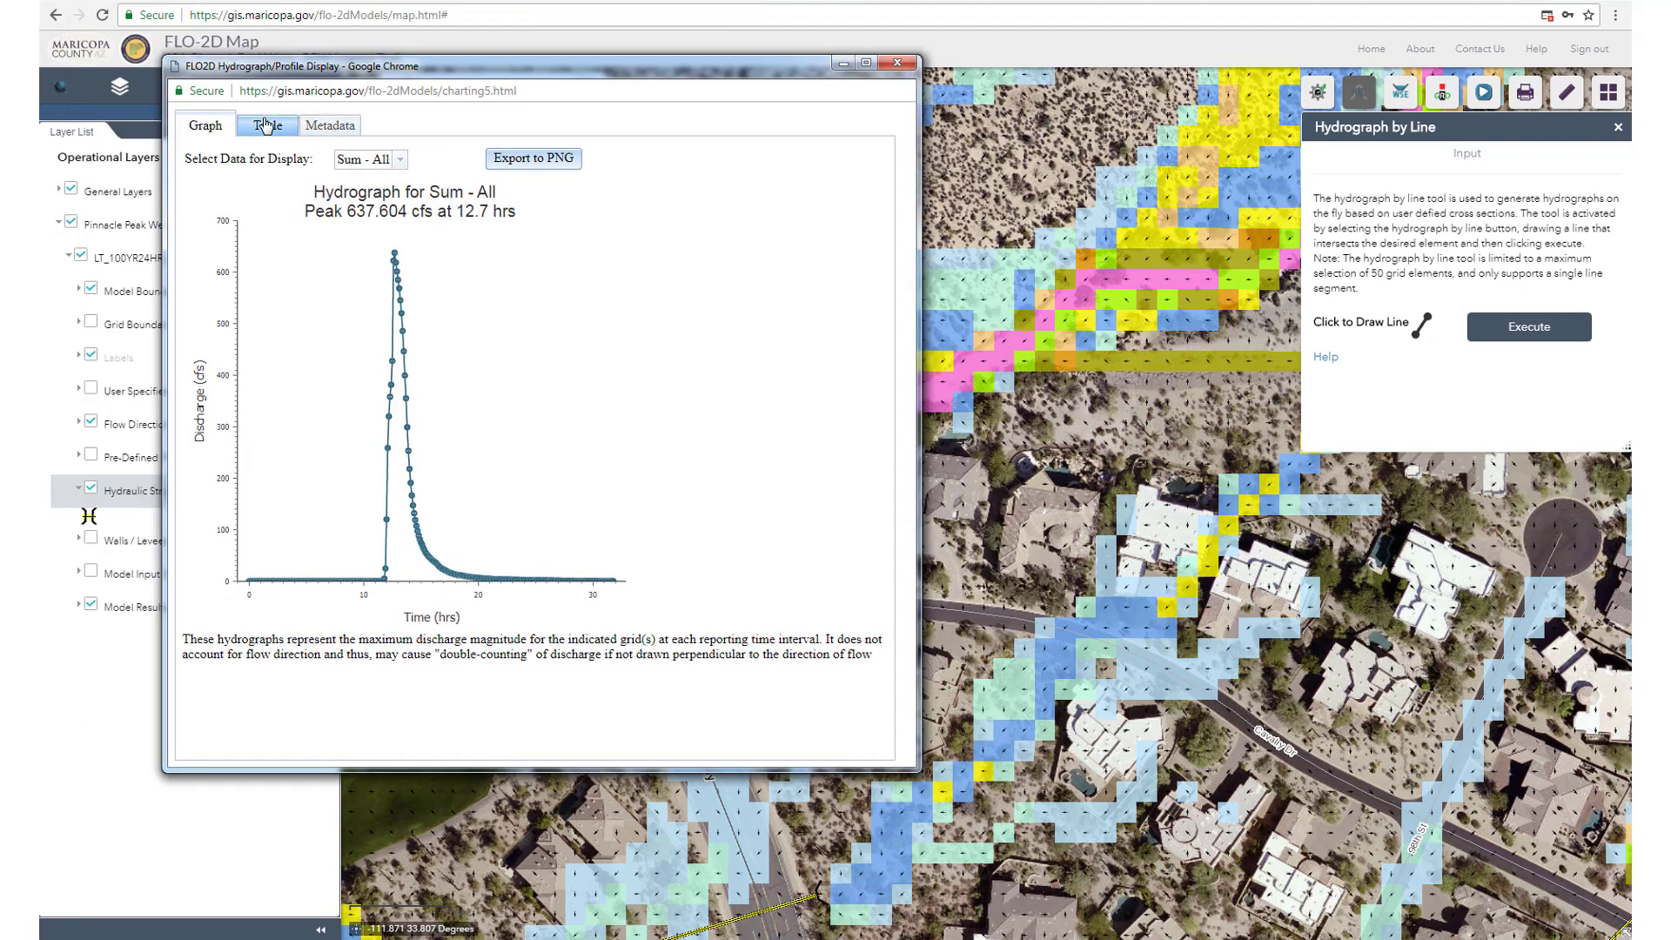
click(340, 127)
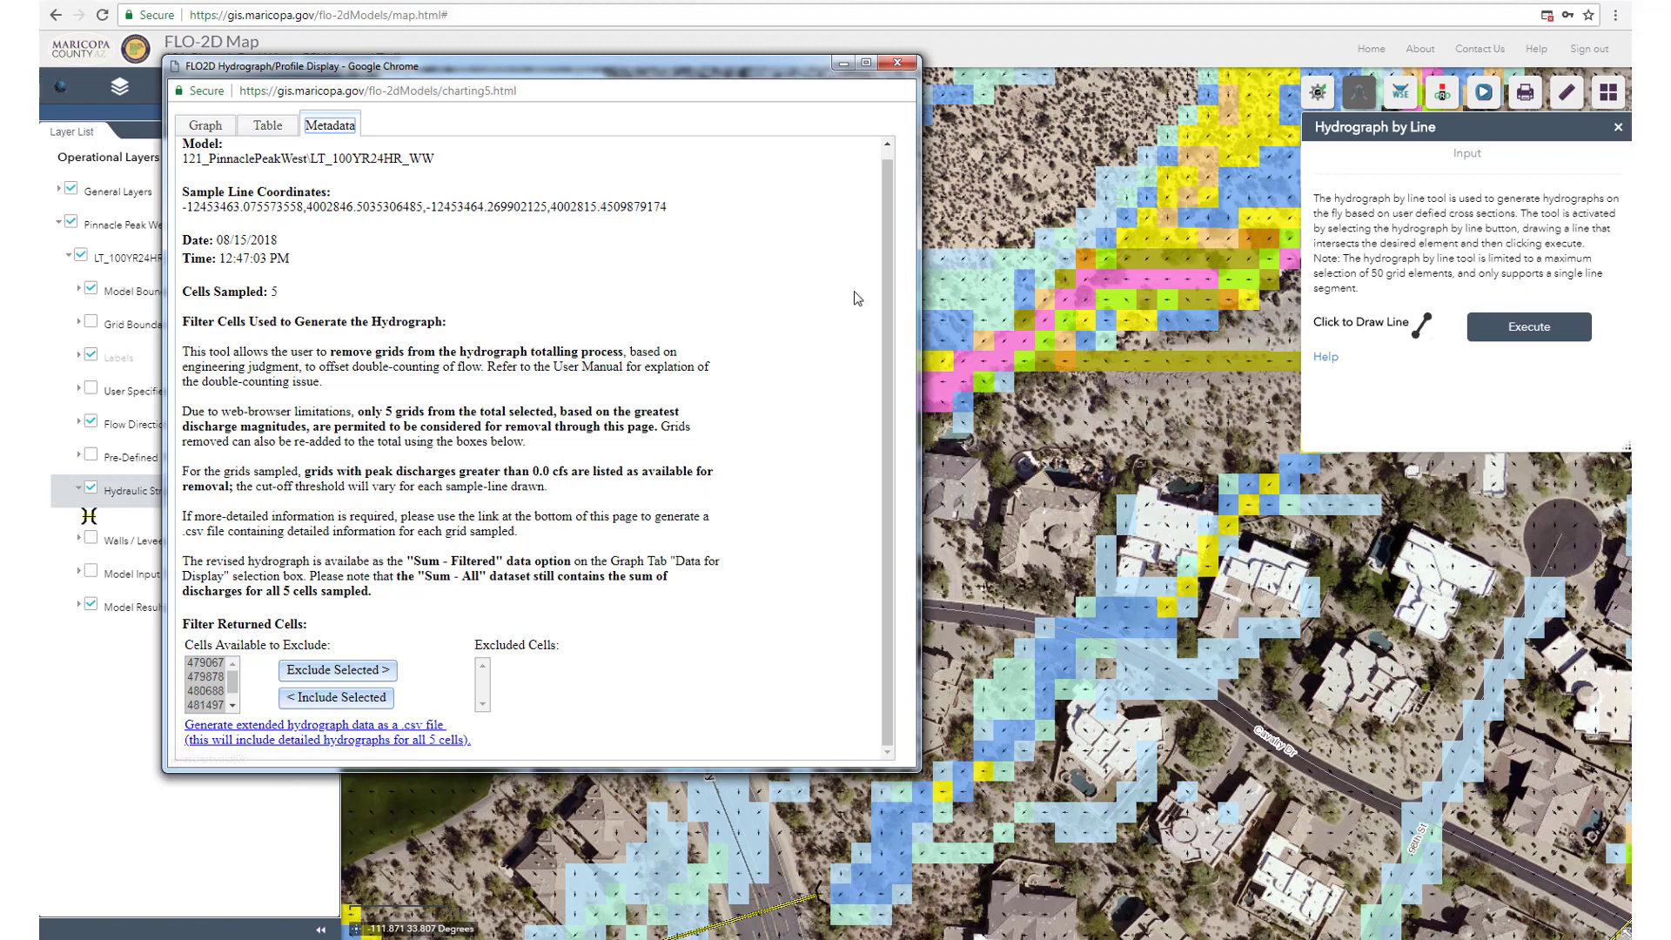
click(897, 62)
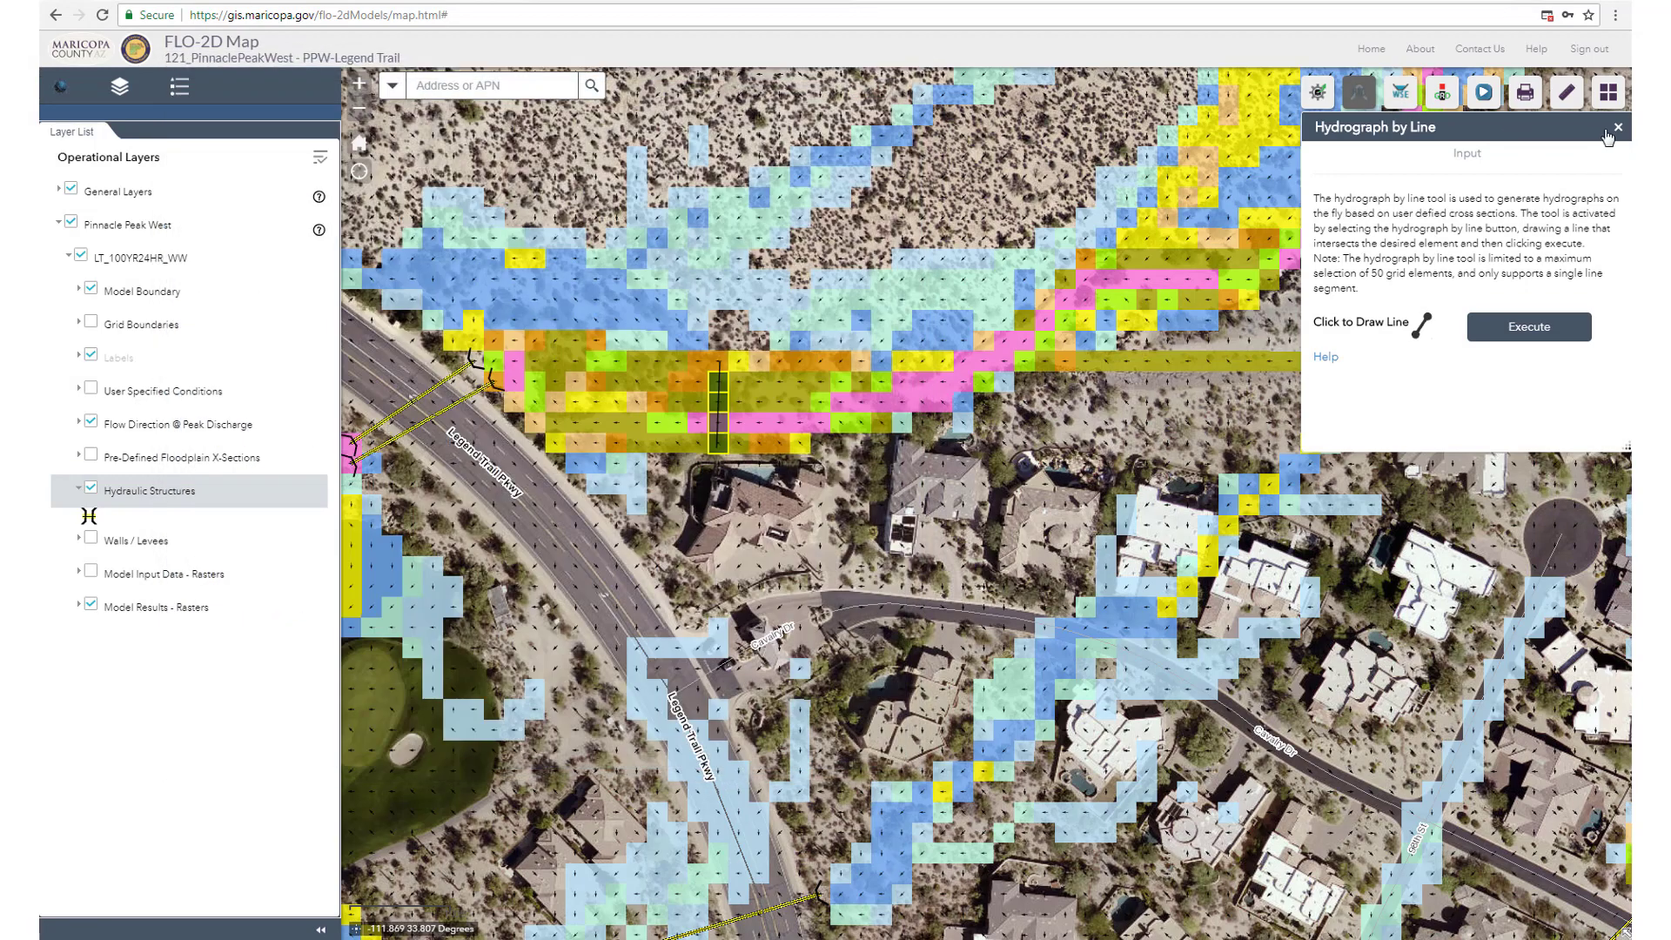
click(1617, 128)
- Generate a Water Surface Elevation by Line profile across the same section of the wash east of Legend Trail Pkwy
click(1399, 95)
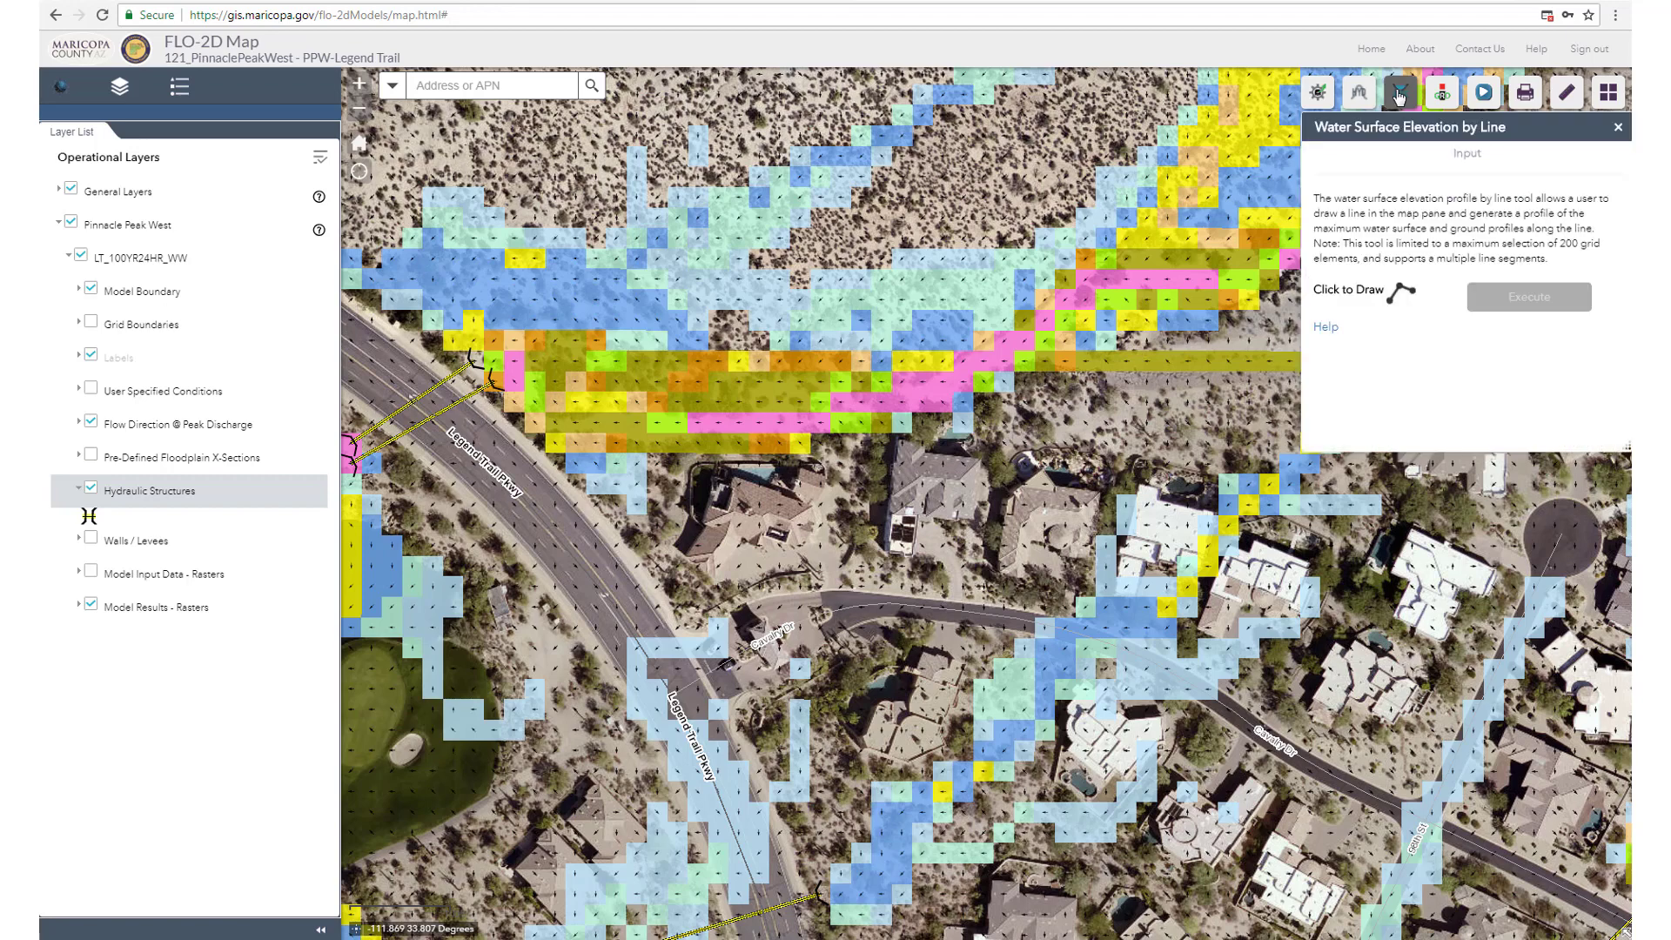
click(1404, 294)
click(720, 359)
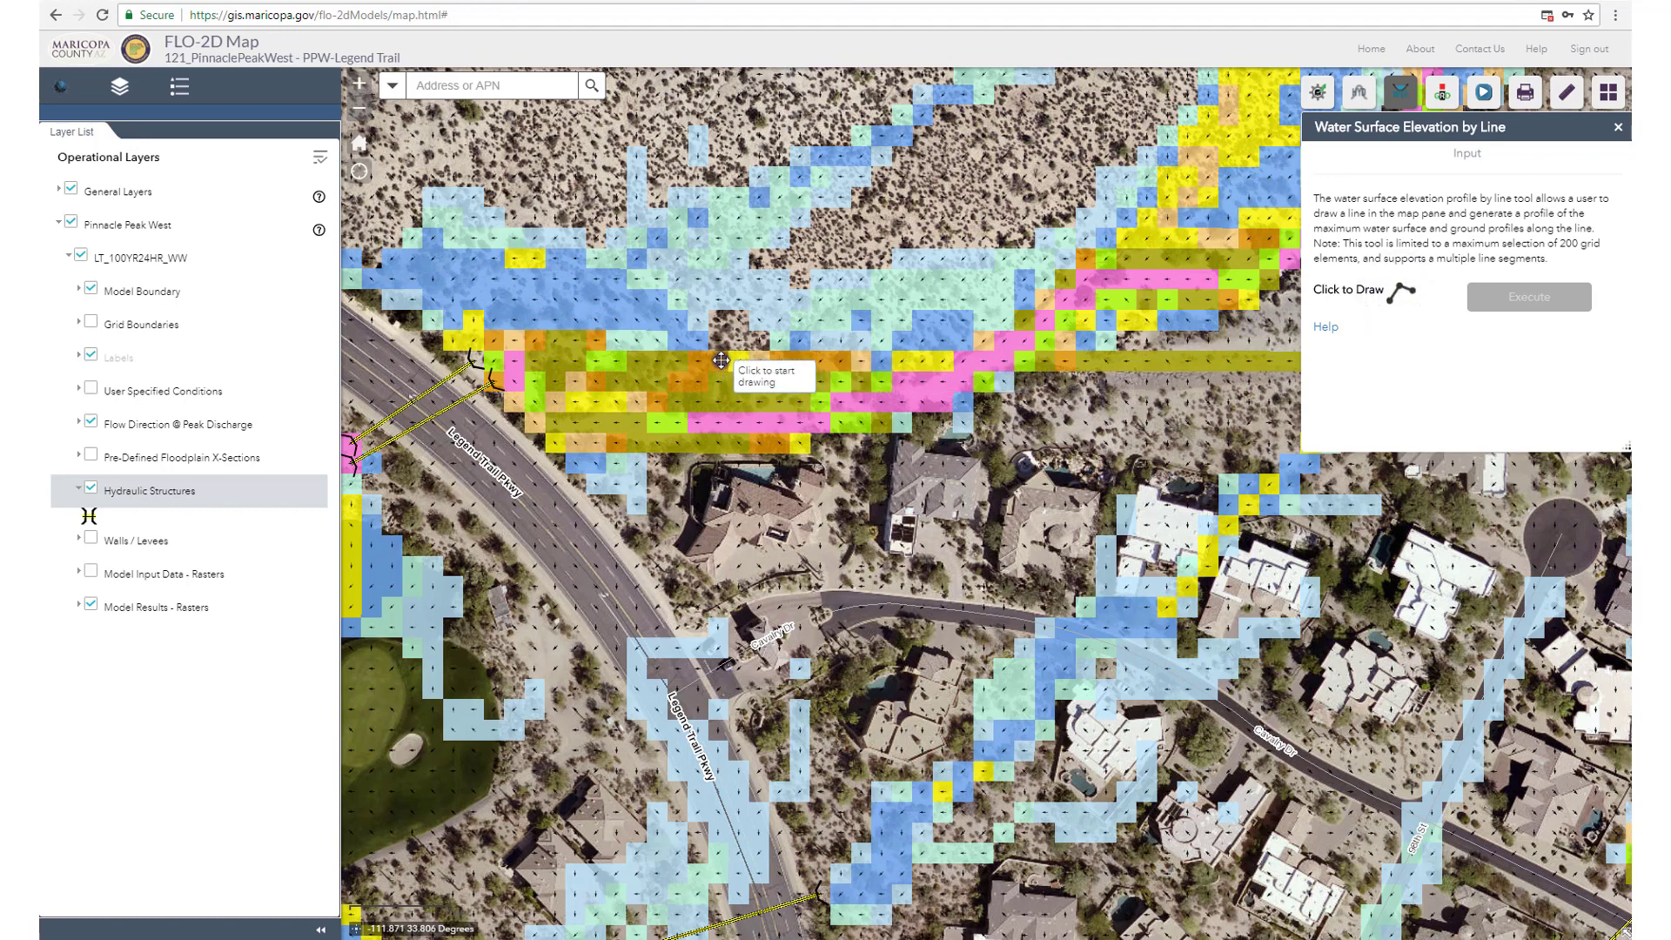
double_click(720, 446)
click(1536, 309)
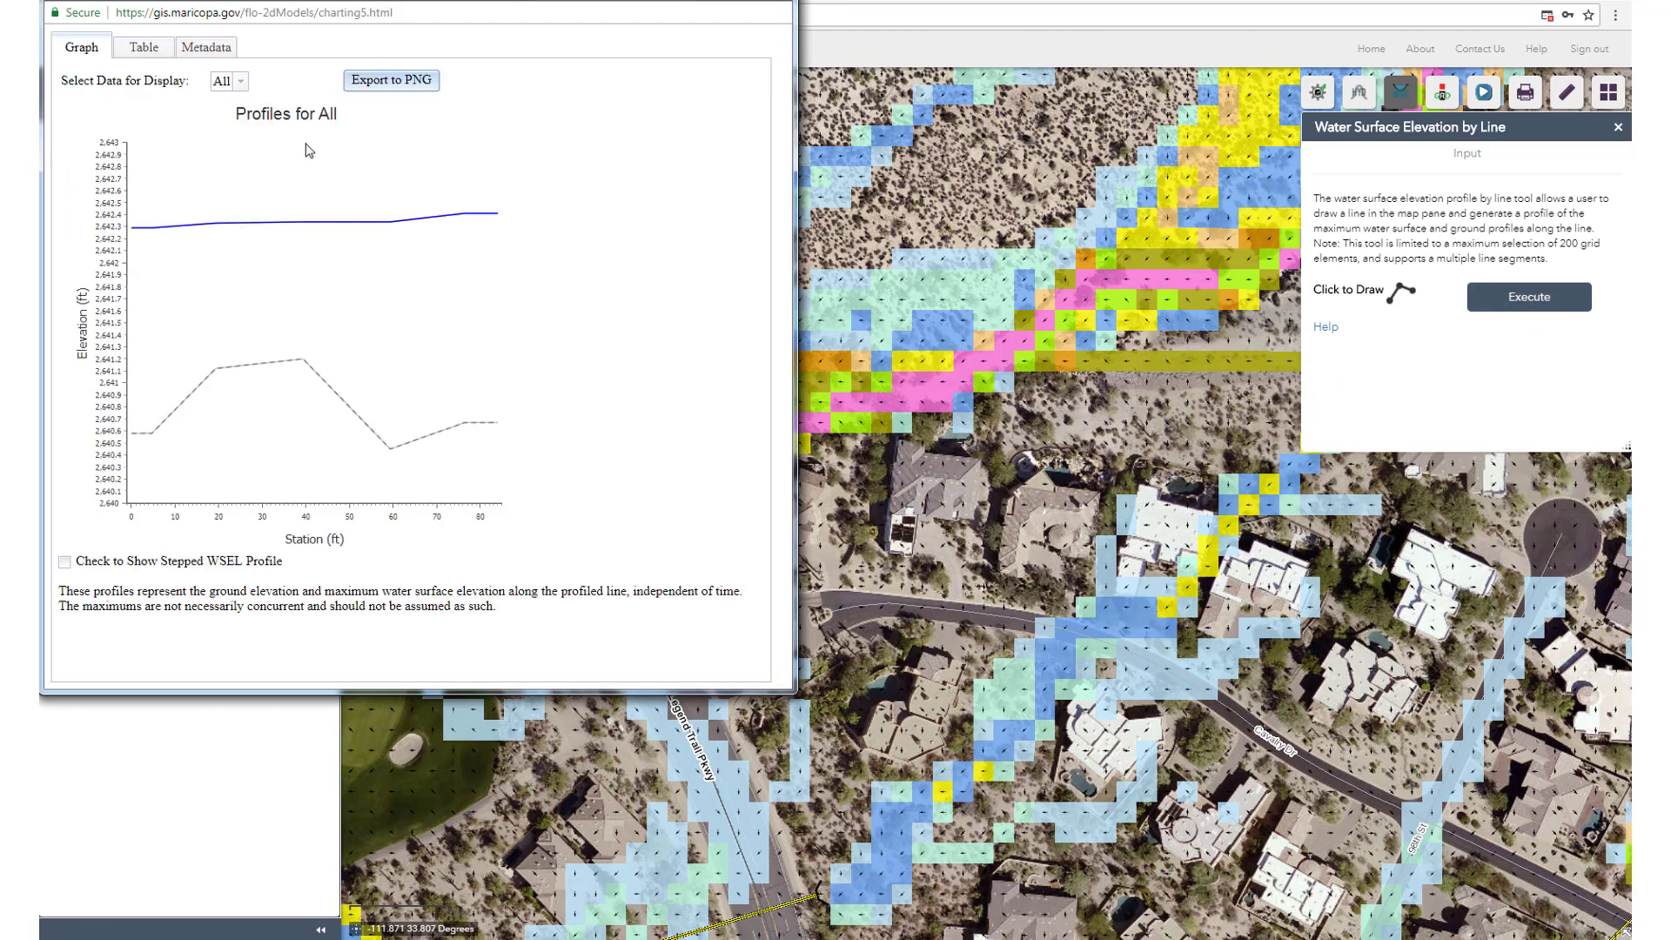
- Review the water surface profile's table and metadata, and return to its graph
click(144, 48)
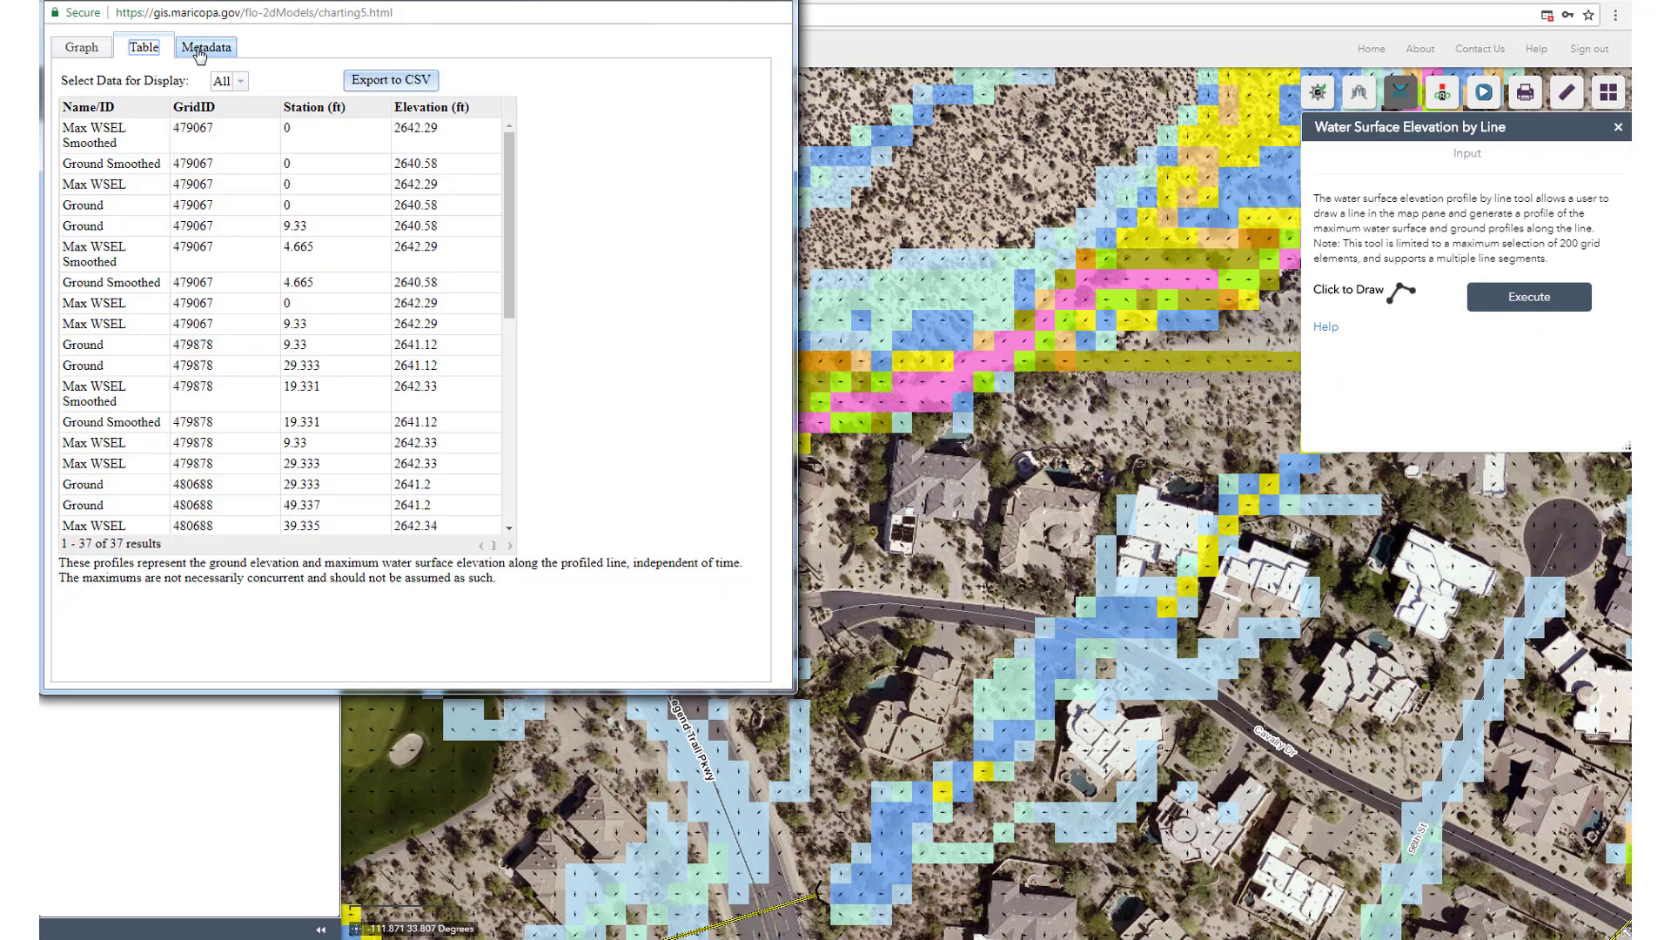
click(207, 47)
click(82, 47)
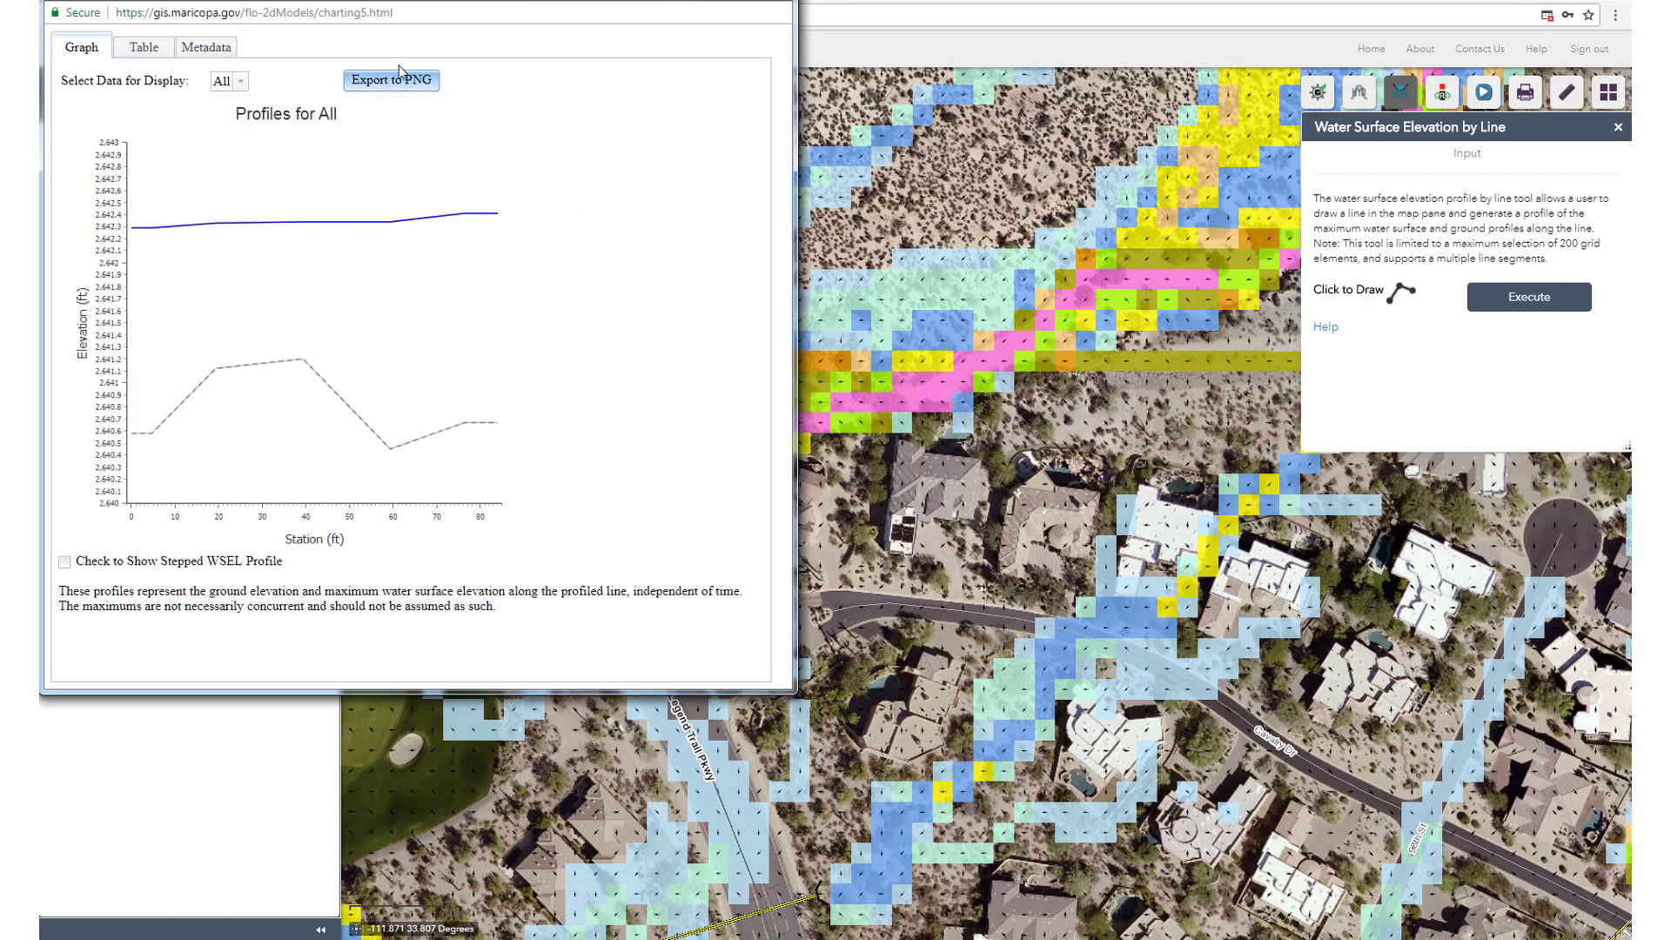